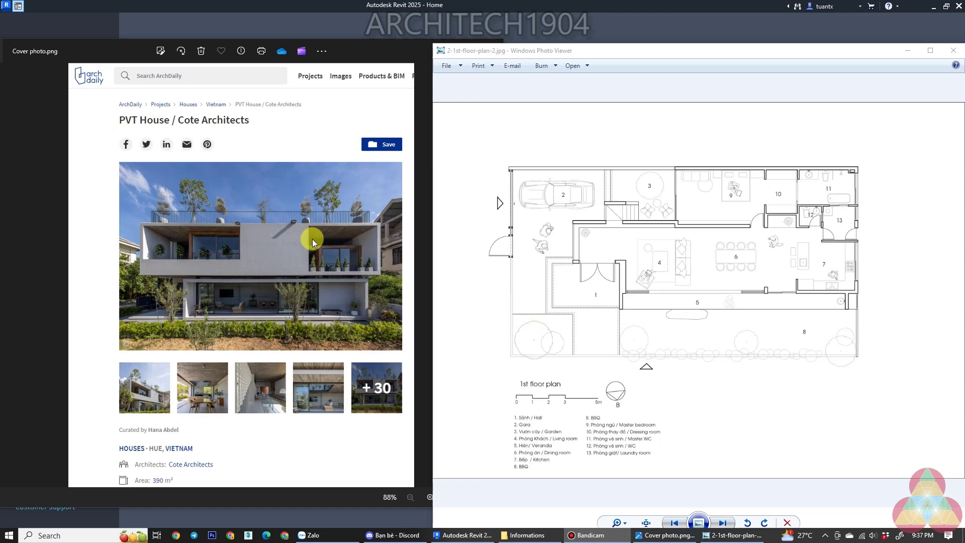
# Page through the 1st, 2nd and 3rd floor plan images in Photo Viewer, then return to Revit
pyautogui.click(664, 262)
pyautogui.press('Right')
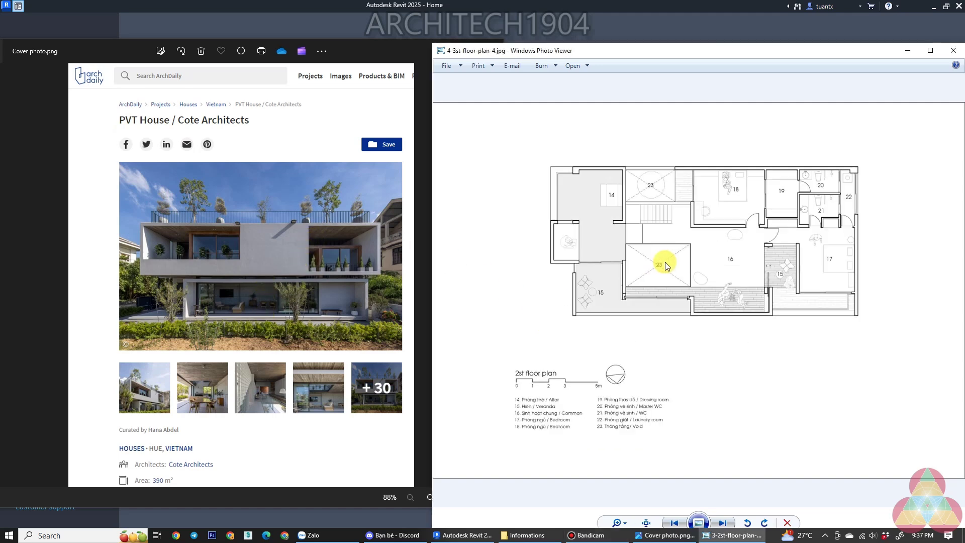
pyautogui.press('Right')
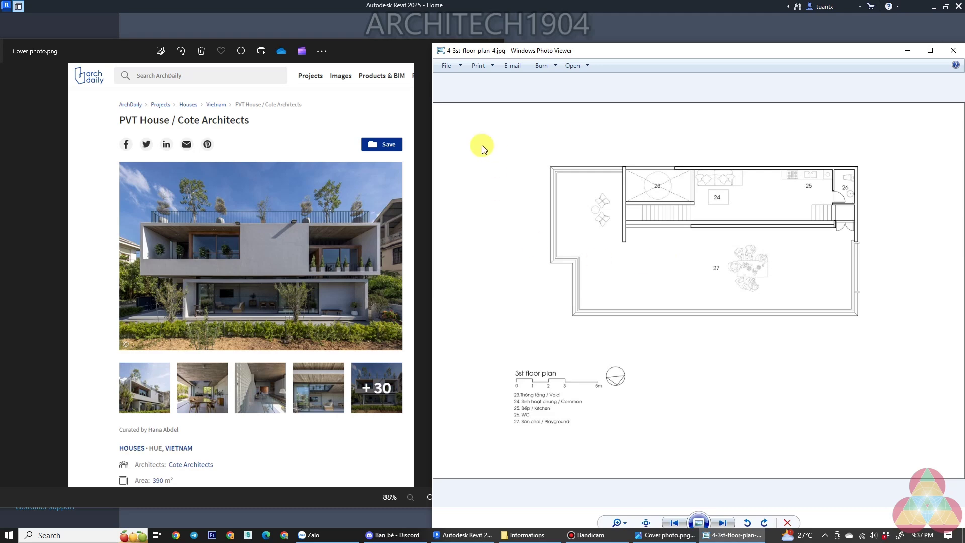
pyautogui.click(326, 9)
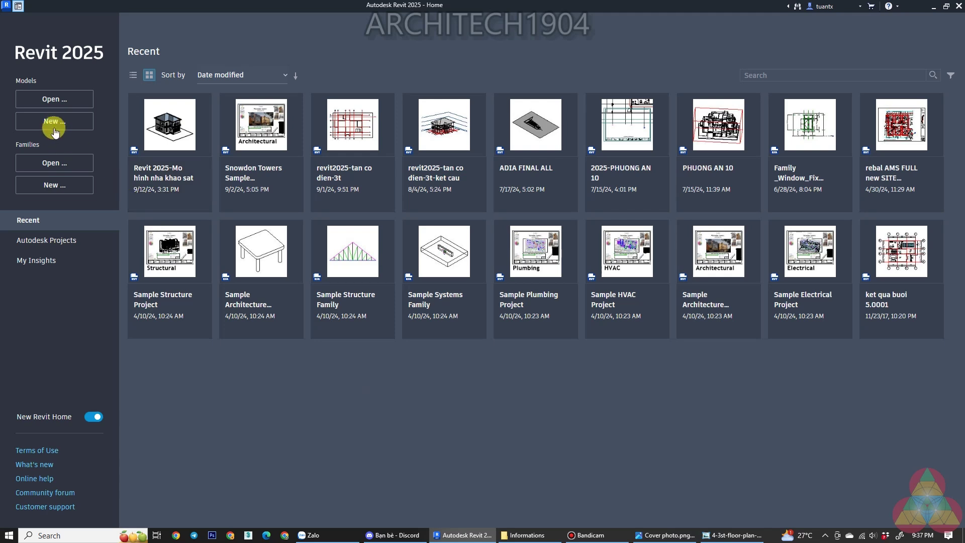
# Create a new project from the Metric Multi-discipline template
pyautogui.click(55, 122)
pyautogui.moveTo(289, 169); pyautogui.dragTo(218, 102)
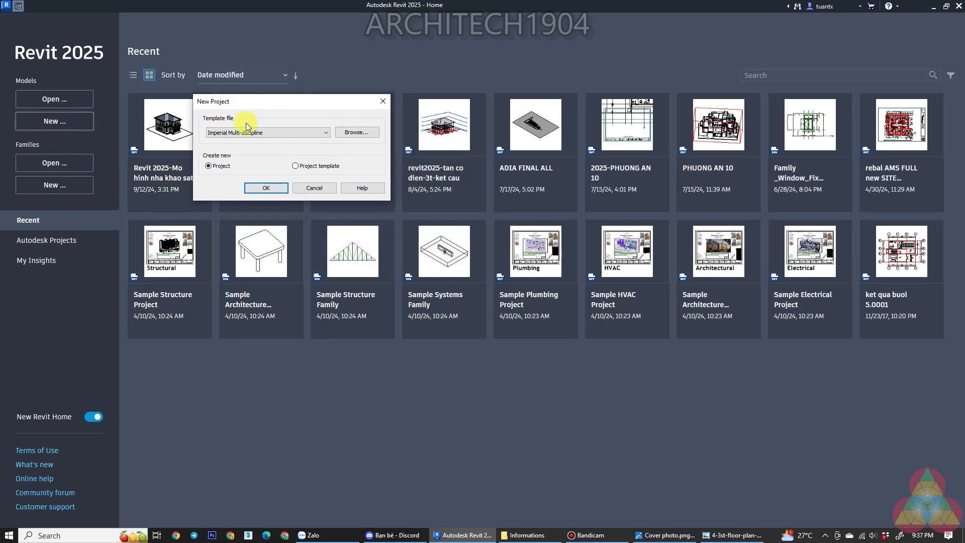
pyautogui.click(246, 132)
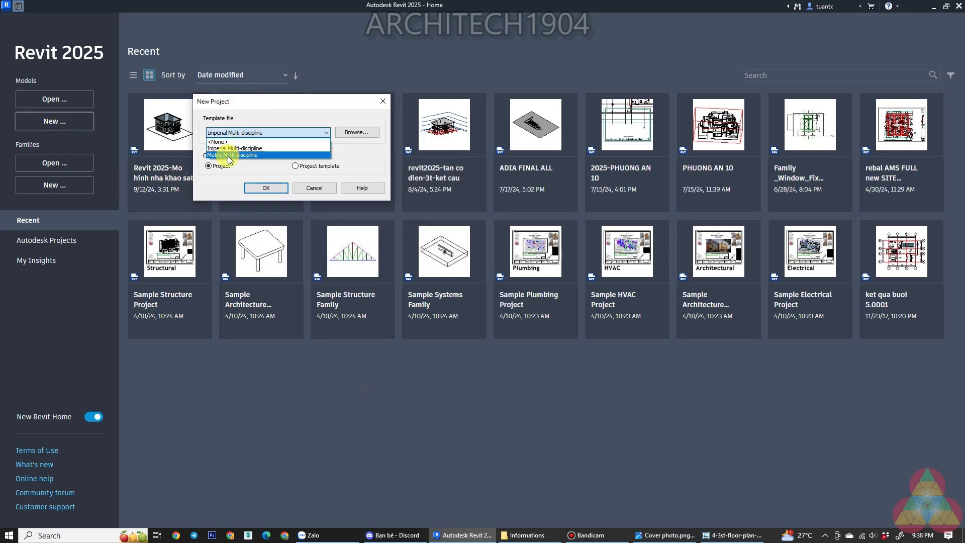
pyautogui.click(227, 155)
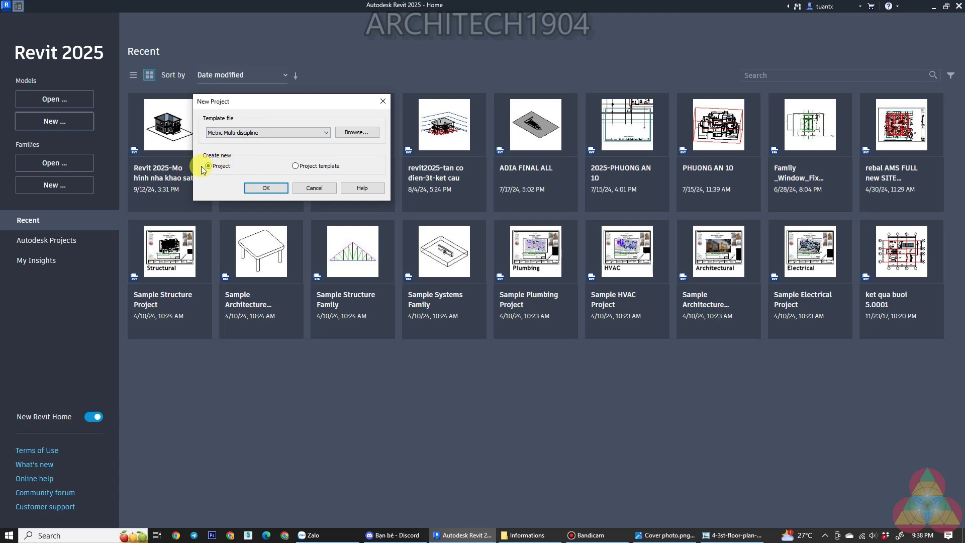
pyautogui.click(269, 188)
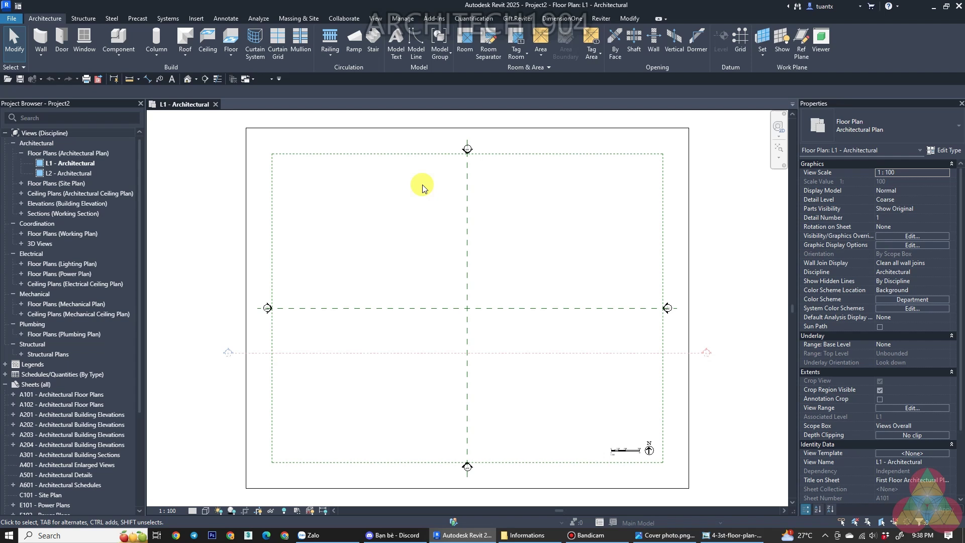
# Delete the template's scope box from the default 3D view and return to the L1 plan
pyautogui.click(421, 154)
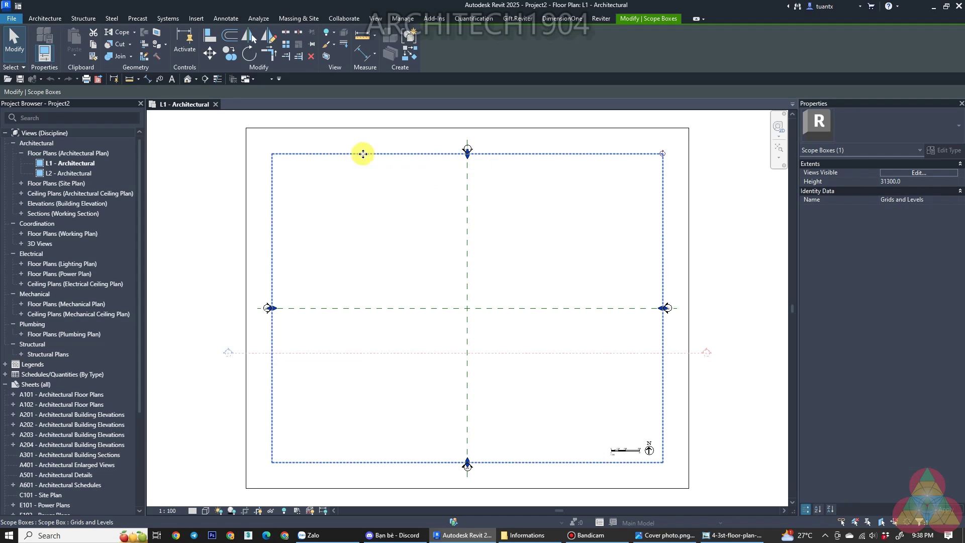
pyautogui.press('Escape')
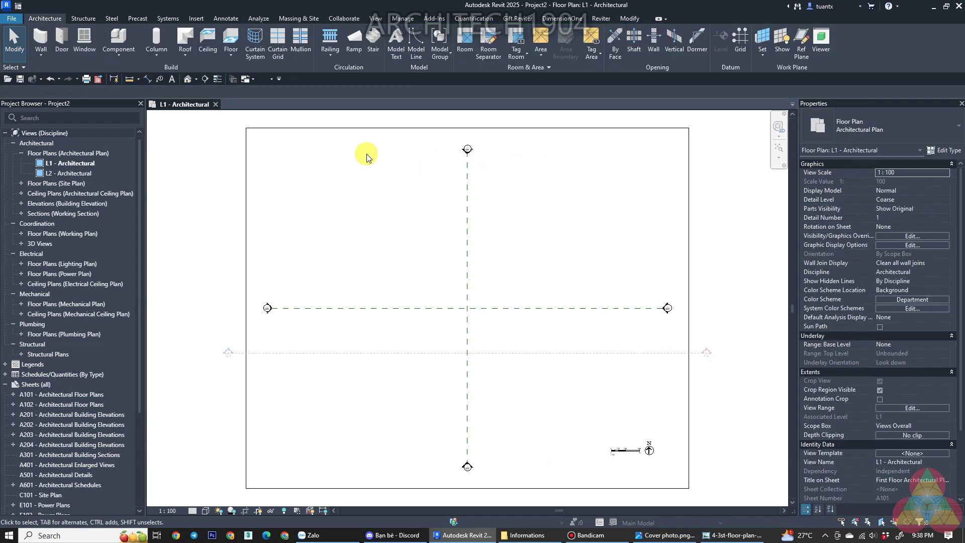
pyautogui.click(188, 79)
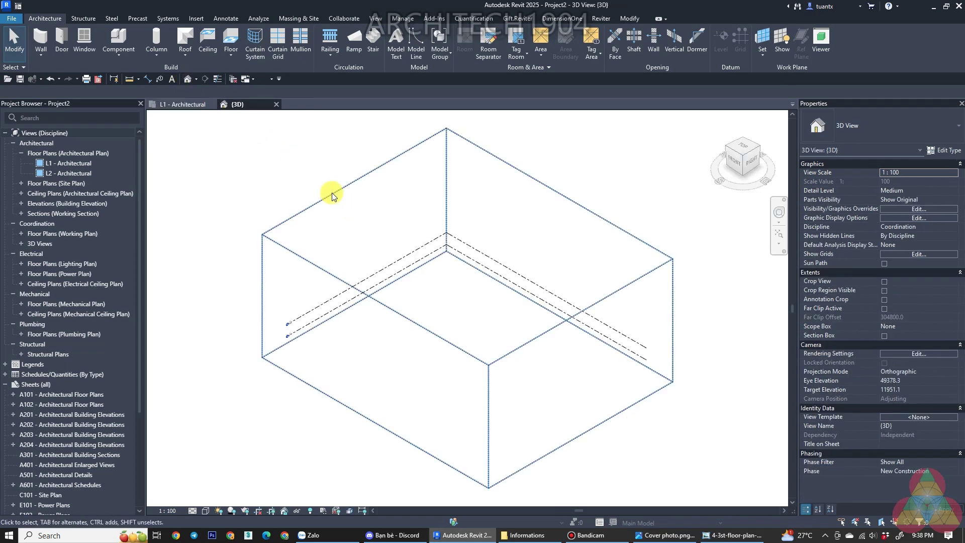
pyautogui.click(332, 196)
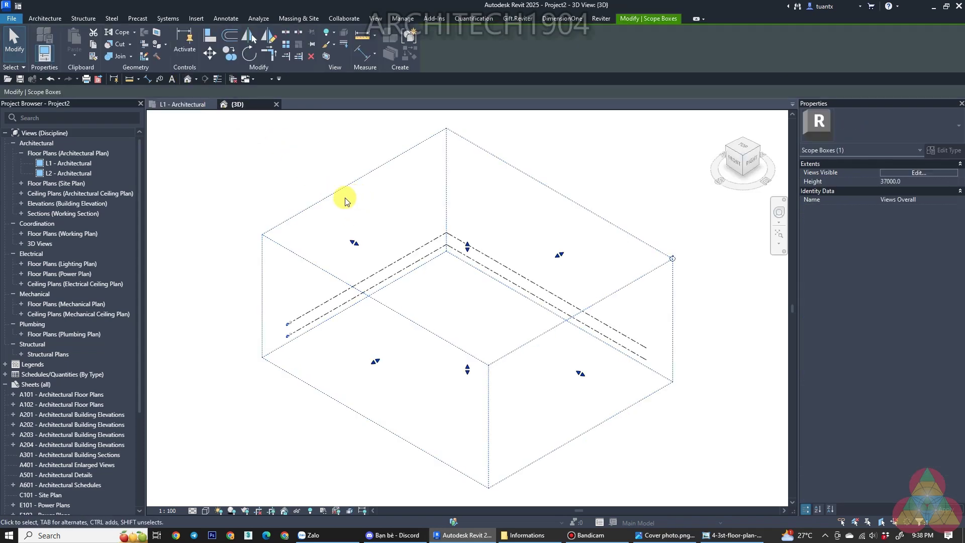
pyautogui.press('Delete')
pyautogui.click(179, 107)
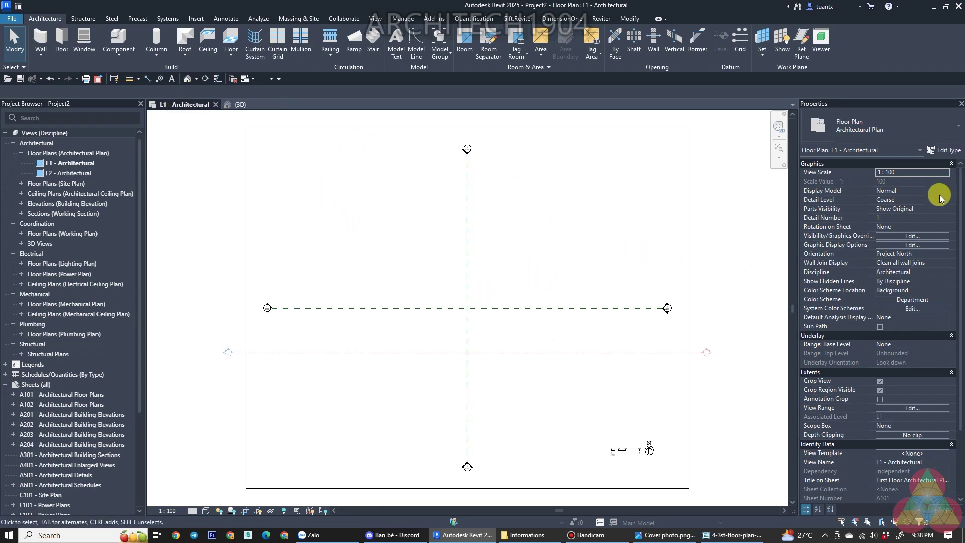
pyautogui.click(688, 269)
pyautogui.press('Escape')
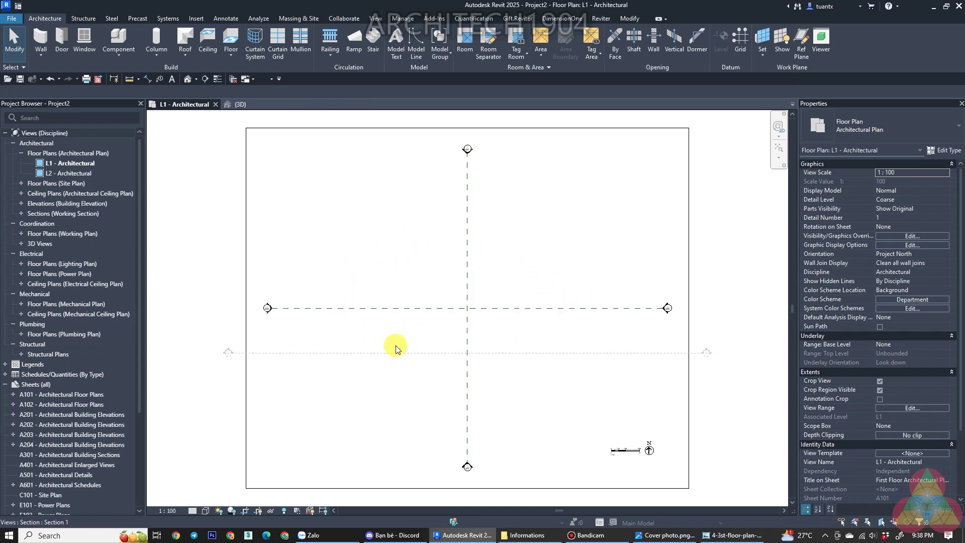
# Recheck the 3rd floor plan image, then list the East, North, South and West building elevations
pyautogui.scroll(2, 510, 356)
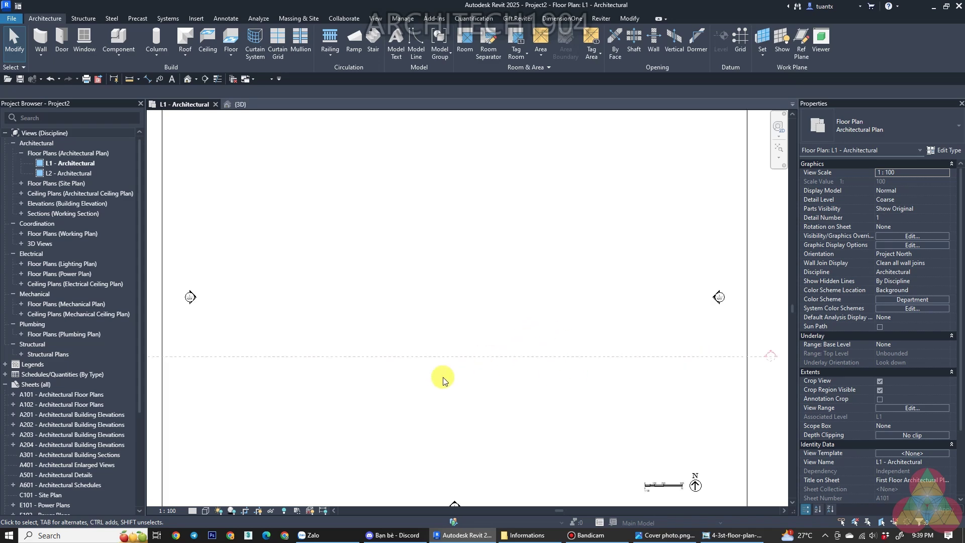
pyautogui.click(722, 540)
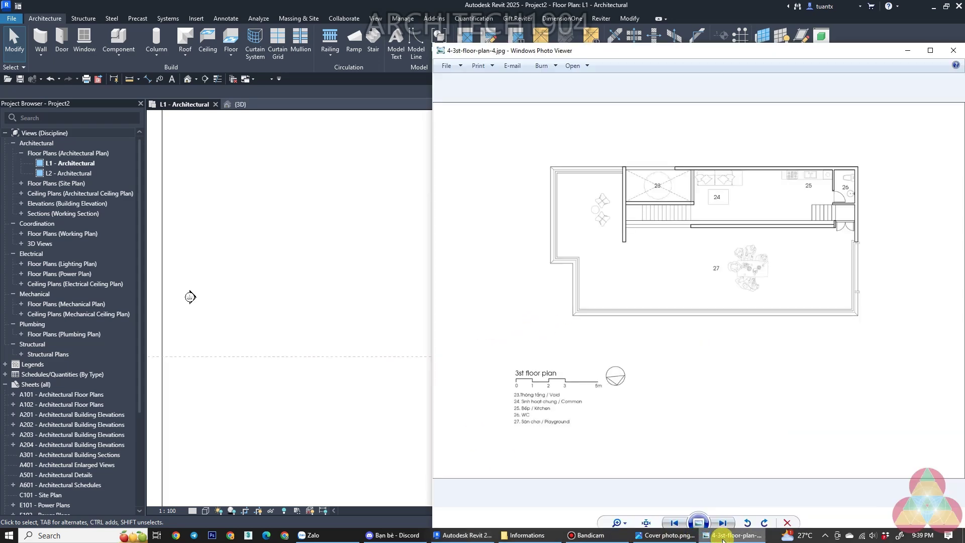
pyautogui.click(318, 303)
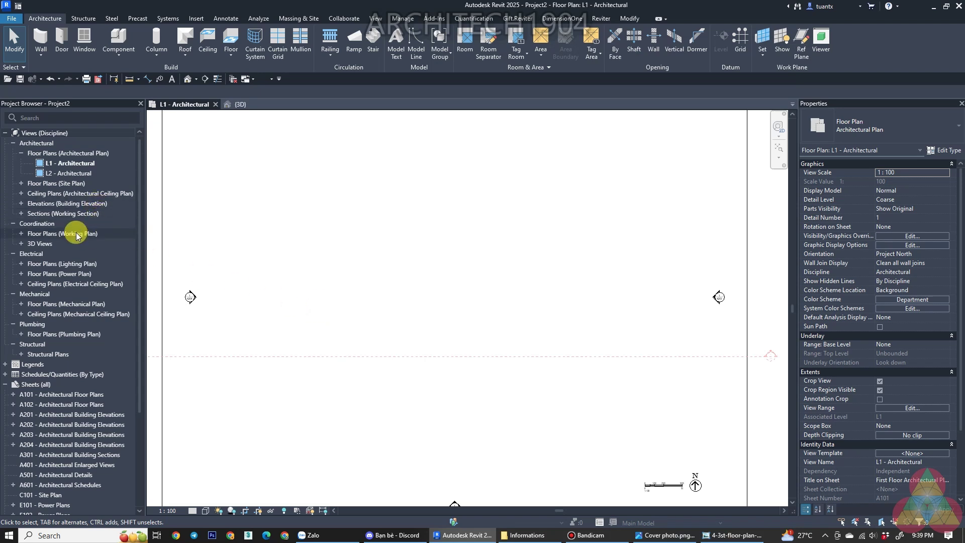
pyautogui.click(20, 204)
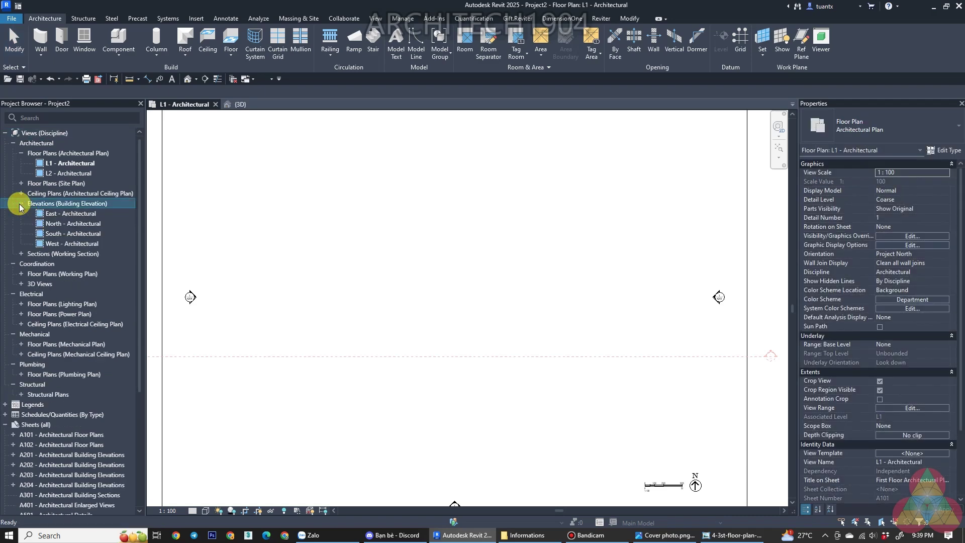
# Inspect the levels up to TẦNG MÁI at 10800 in the North elevation, then return to L1
pyautogui.click(51, 226)
pyautogui.doubleClick(51, 226)
pyautogui.scroll(1, 663, 386)
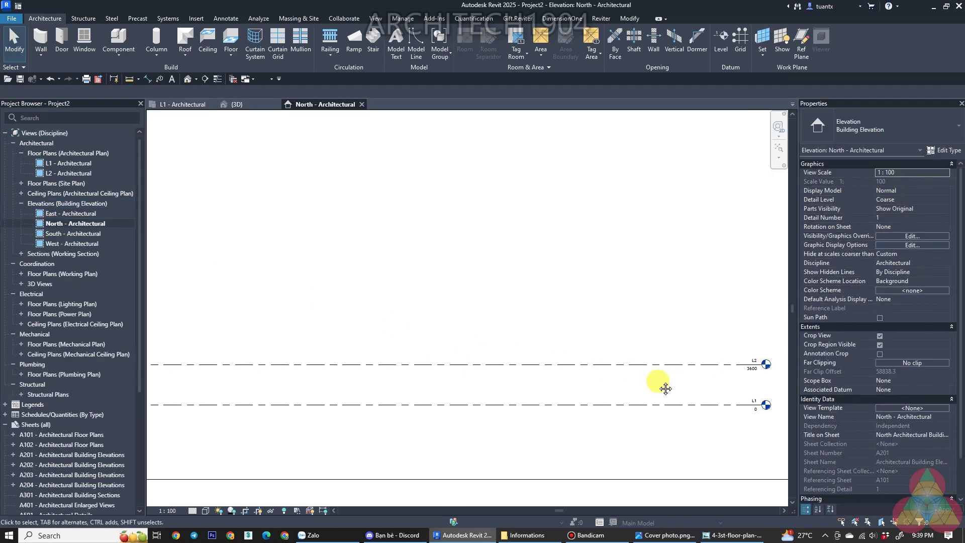
pyautogui.scroll(2, 621, 341)
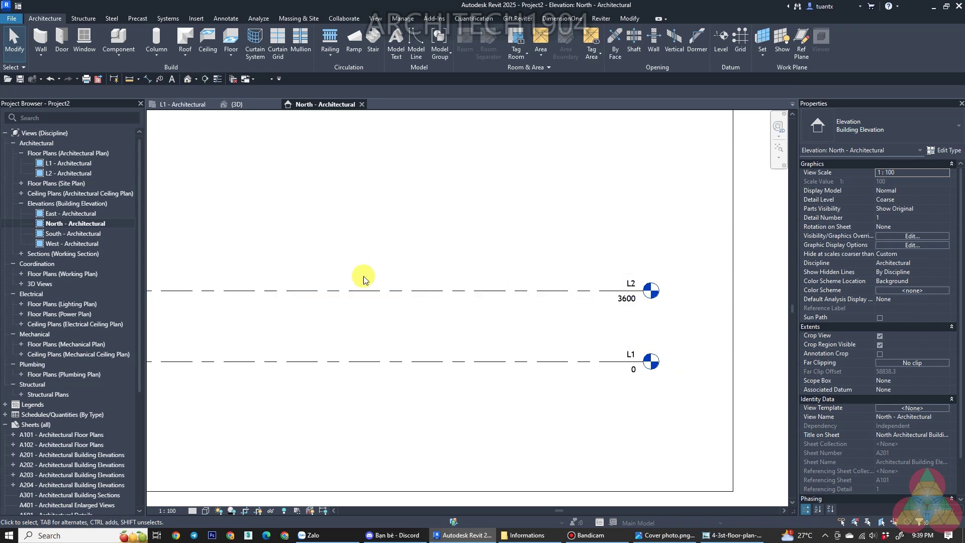
pyautogui.scroll(2, 581, 328)
pyautogui.moveTo(618, 330); pyautogui.dragTo(520, 329, button='middle')
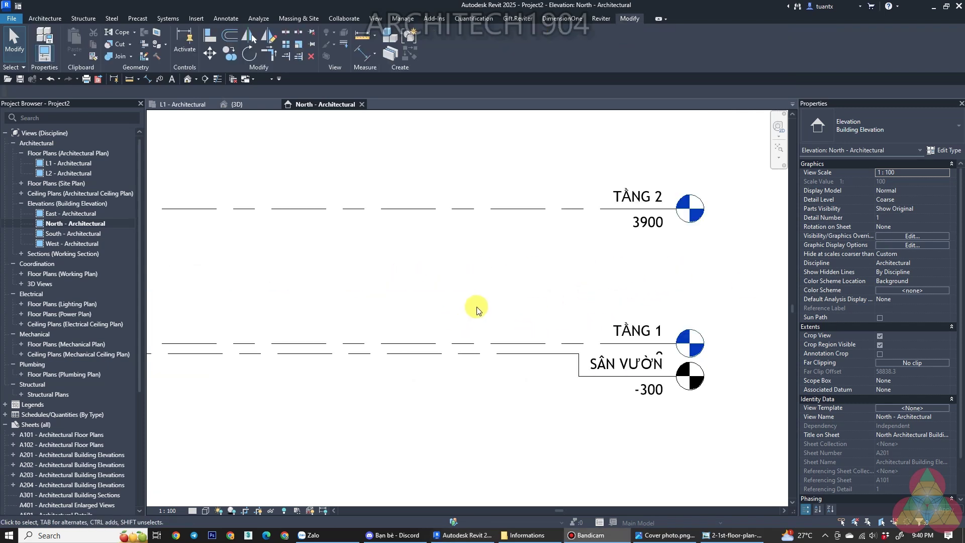
pyautogui.scroll(-2, 476, 309)
pyautogui.moveTo(500, 319); pyautogui.dragTo(547, 398, button='middle')
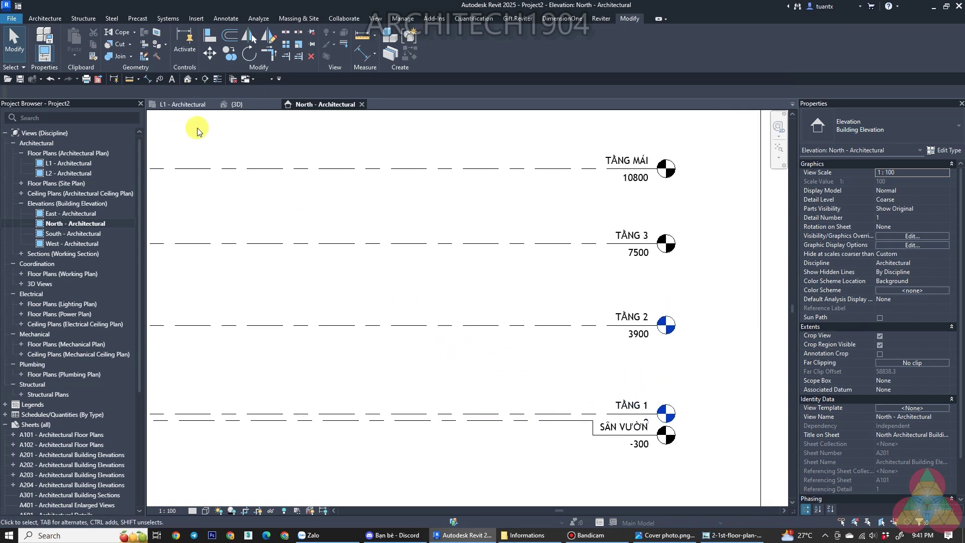
pyautogui.click(184, 104)
pyautogui.scroll(-3, 431, 280)
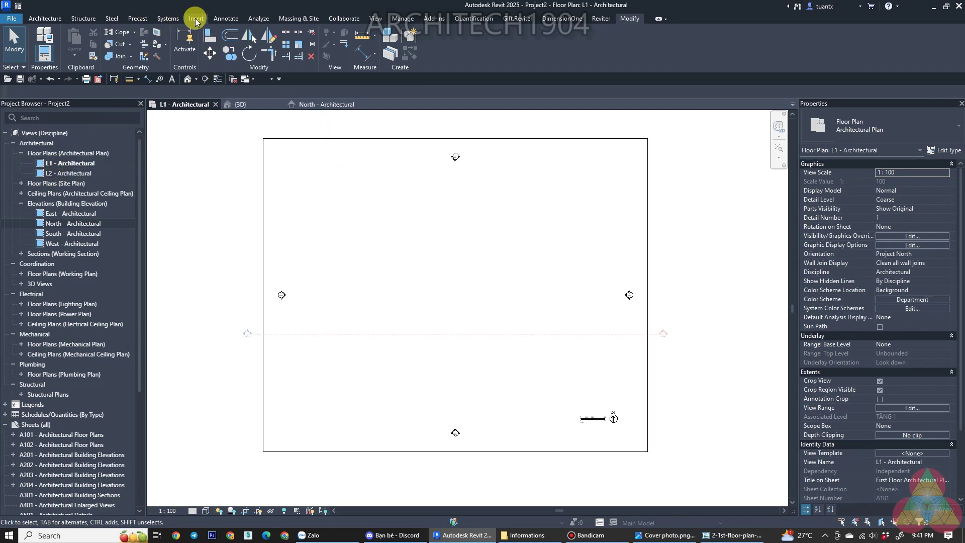
# Import the 2-1st-floor-plan-2.jpg image into the L1 plan
pyautogui.click(196, 21)
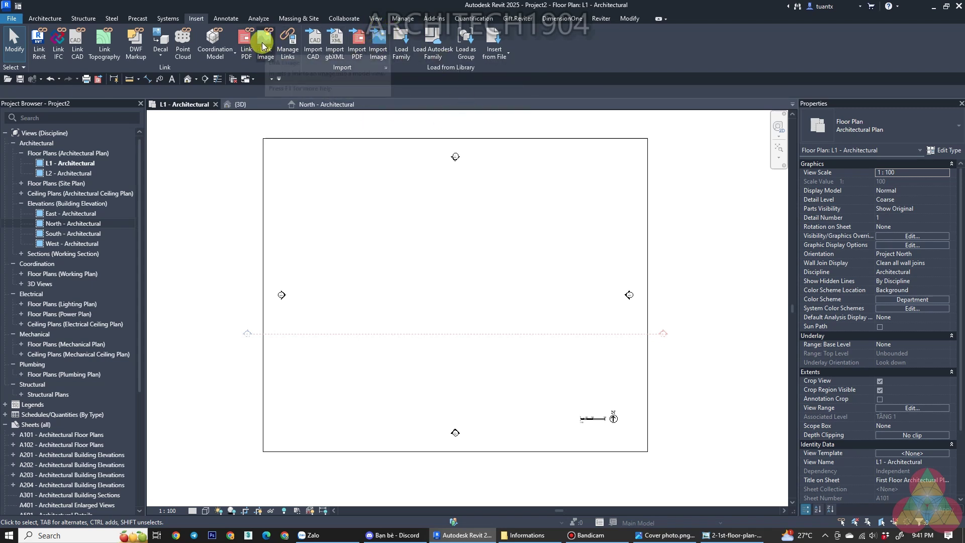
pyautogui.click(378, 45)
pyautogui.moveTo(387, 319)
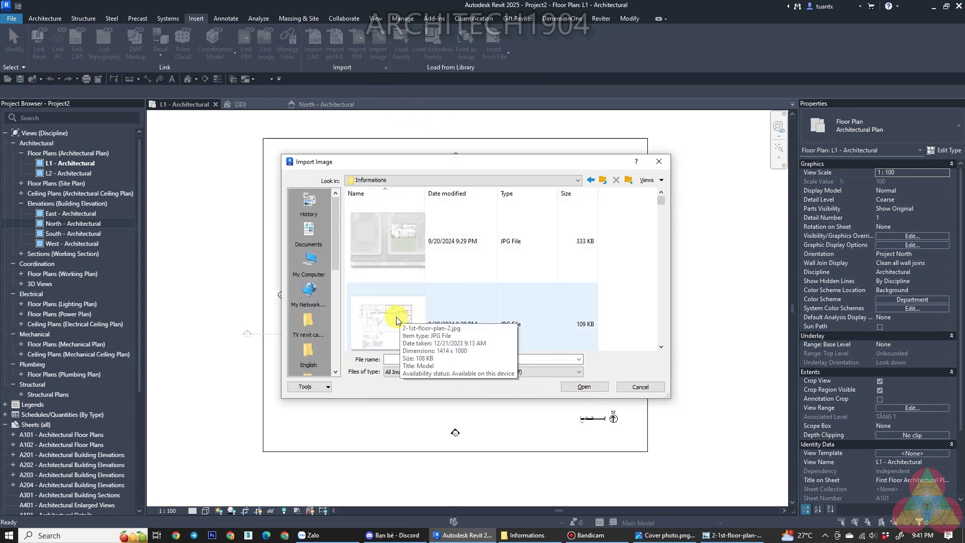
pyautogui.doubleClick(396, 316)
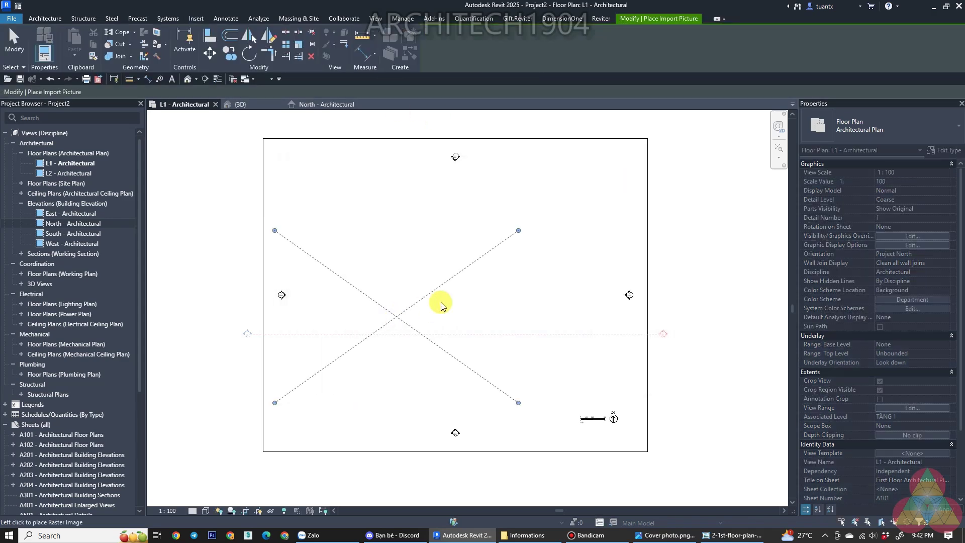
pyautogui.click(460, 293)
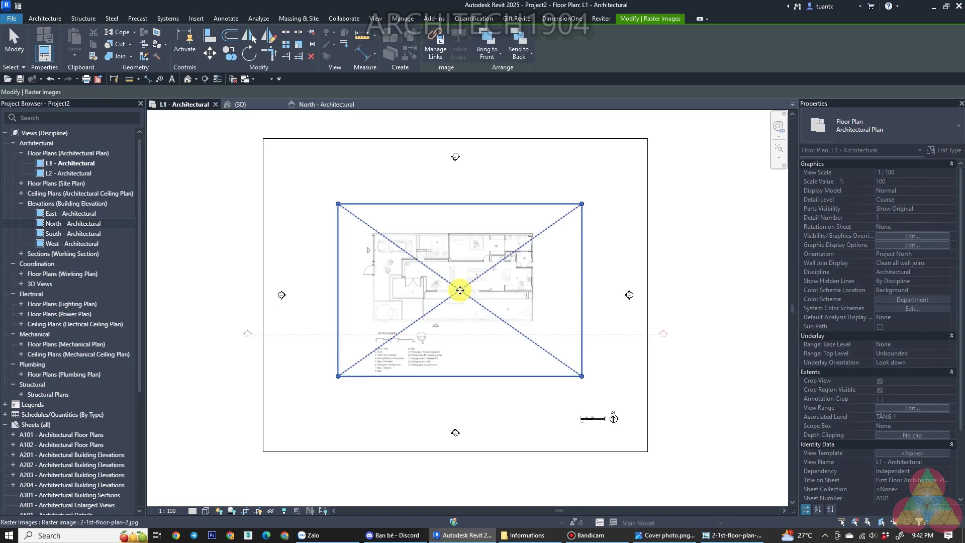
pyautogui.scroll(2, 405, 289)
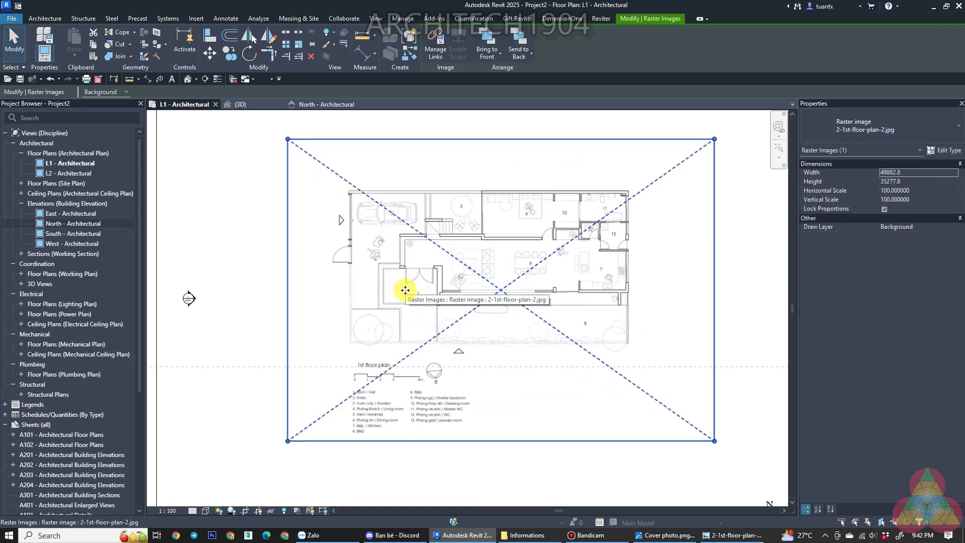
pyautogui.press('Escape')
pyautogui.scroll(2, 457, 351)
pyautogui.moveTo(405, 351)
pyautogui.mouseDown(button='middle')
pyautogui.moveTo(440, 265)
pyautogui.moveTo(373, 355)
pyautogui.mouseUp(button='middle')
pyautogui.scroll(-1, 378, 331)
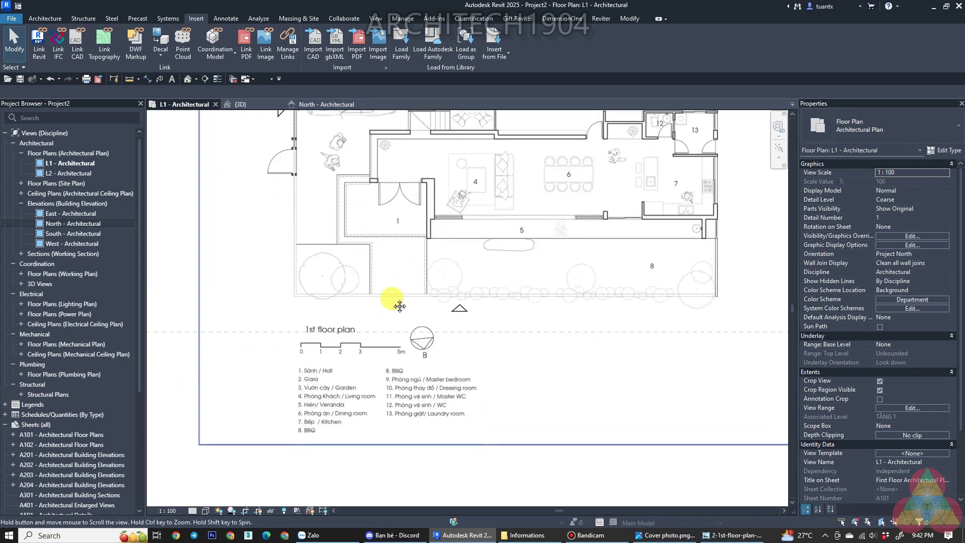
pyautogui.scroll(-1, 369, 341)
pyautogui.moveTo(314, 458); pyautogui.dragTo(323, 329, button='middle')
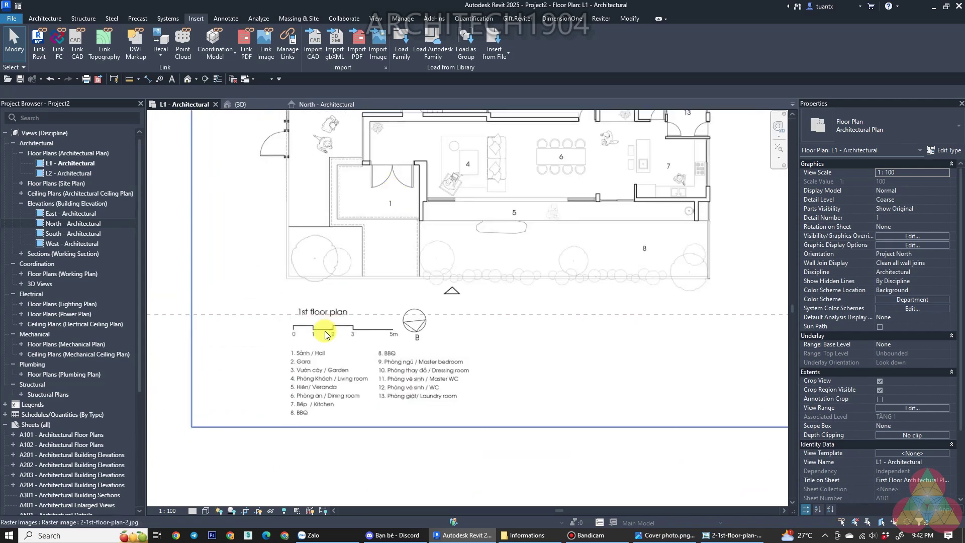
pyautogui.scroll(3, 289, 327)
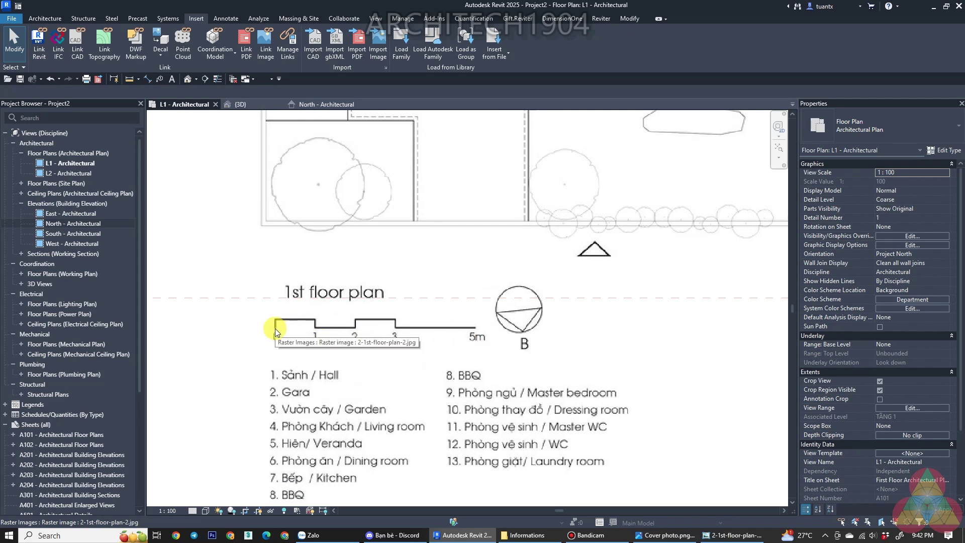
pyautogui.scroll(-3, 472, 330)
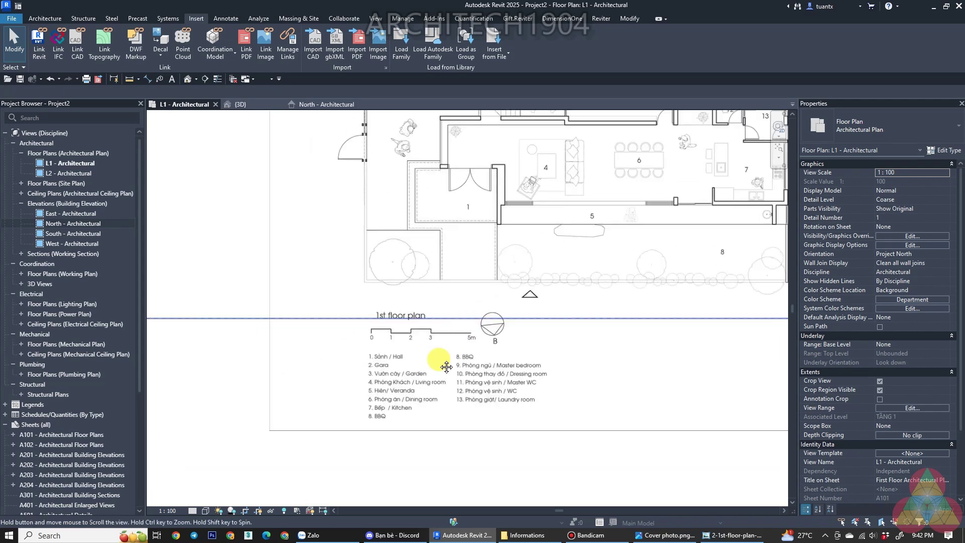
pyautogui.scroll(1, 405, 312)
pyautogui.scroll(2, 401, 279)
pyautogui.scroll(1, 415, 259)
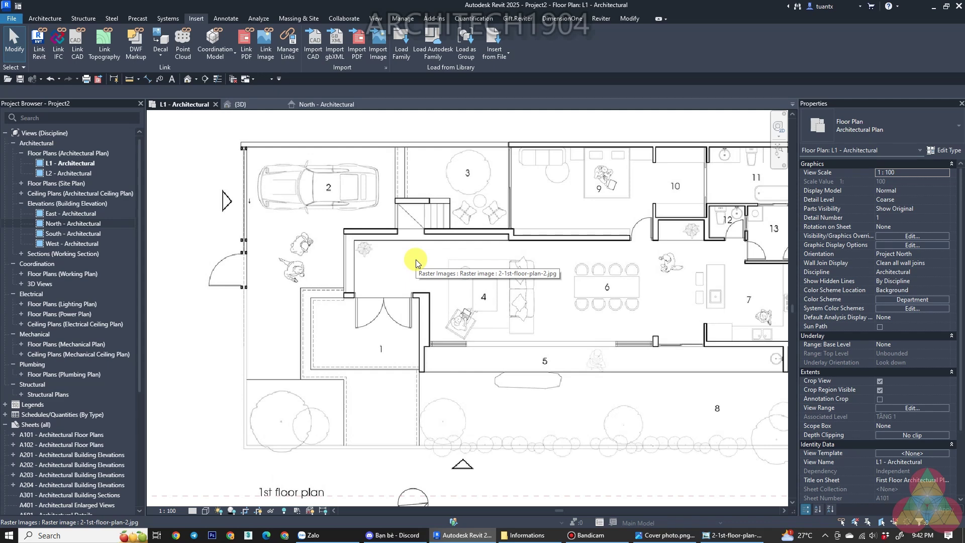
pyautogui.scroll(2, 415, 260)
pyautogui.scroll(2, 398, 265)
pyautogui.scroll(-1, 439, 195)
pyautogui.scroll(1, 435, 180)
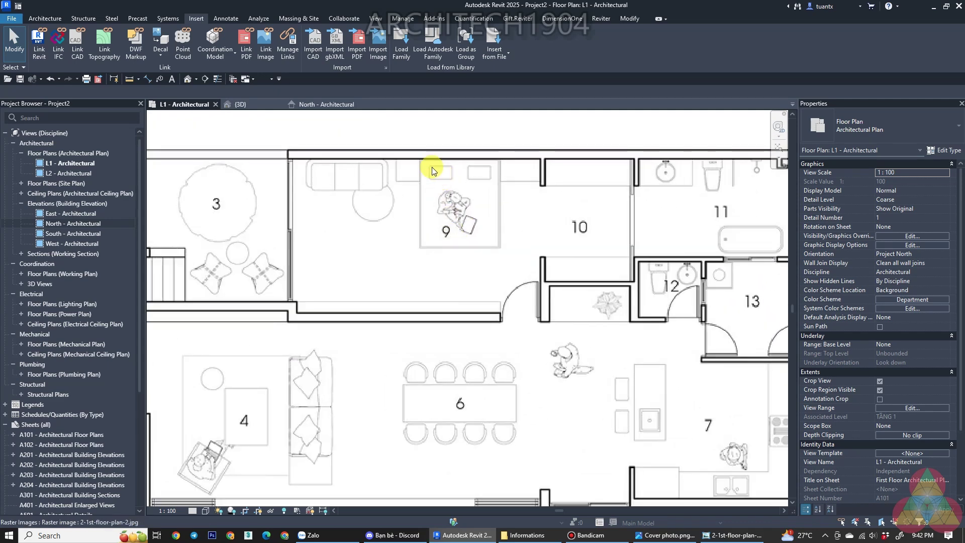
pyautogui.scroll(-1, 472, 199)
pyautogui.scroll(-1, 427, 201)
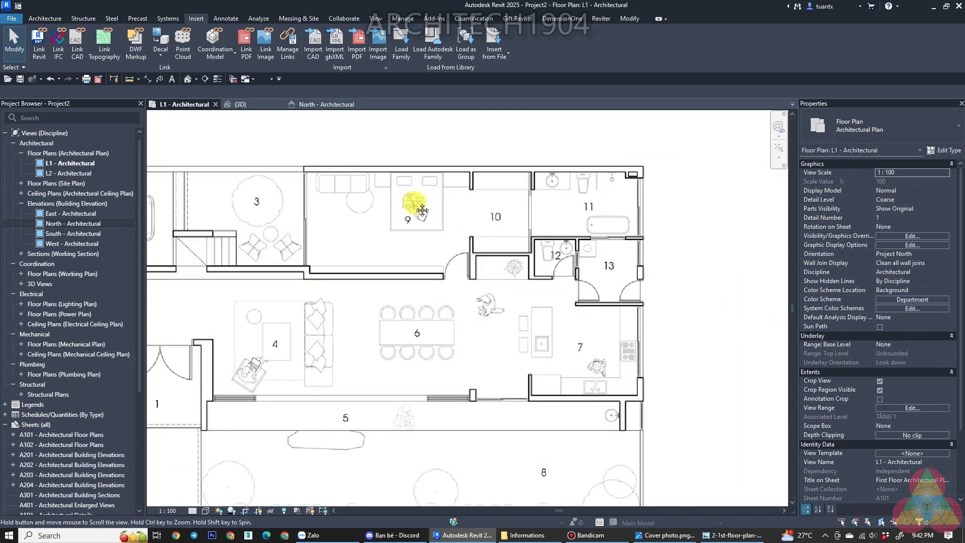
pyautogui.scroll(1, 415, 203)
pyautogui.scroll(1, 397, 181)
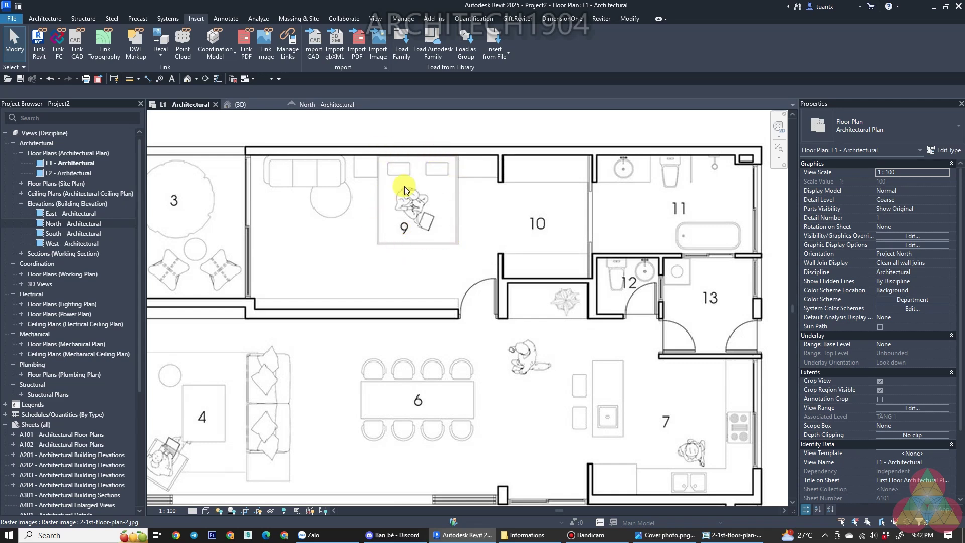
pyautogui.scroll(-3, 404, 187)
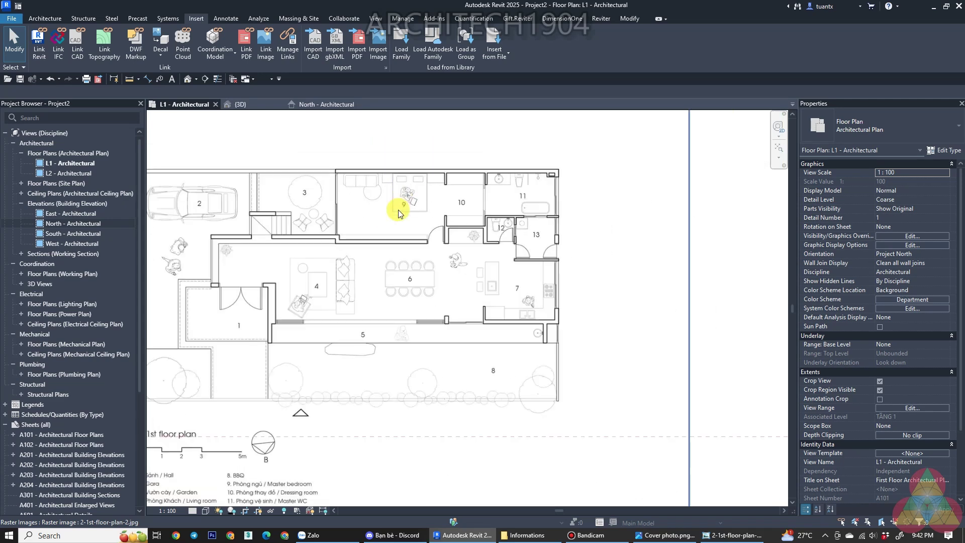
pyautogui.moveTo(344, 244); pyautogui.dragTo(435, 231, button='middle')
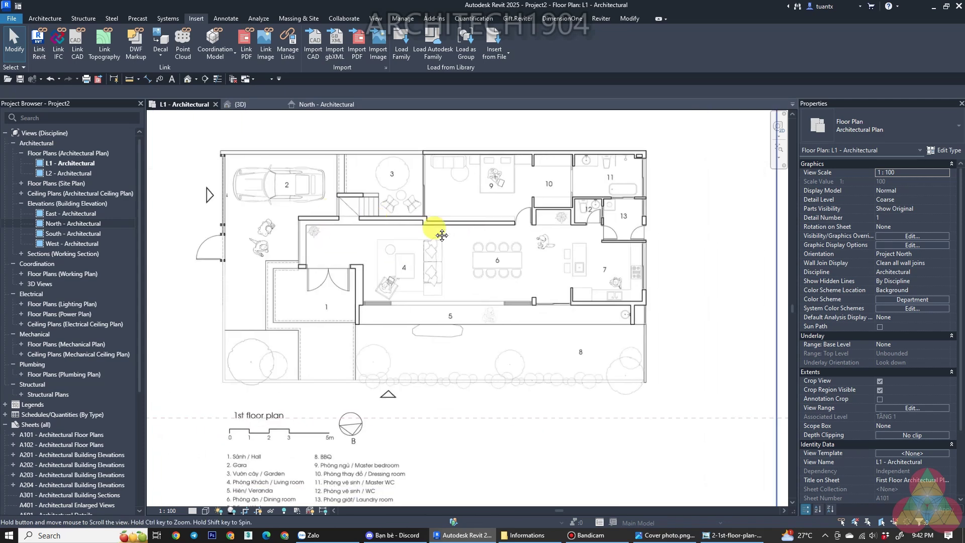
pyautogui.scroll(2, 289, 340)
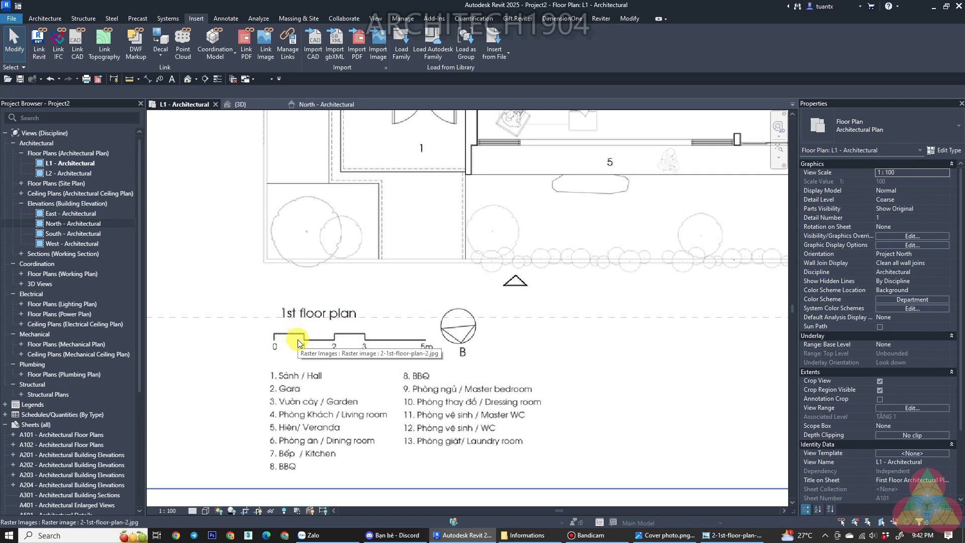
# Start scaling the plan image from the scale bar's 0 mark, using its 5m end as reference
pyautogui.click(360, 230)
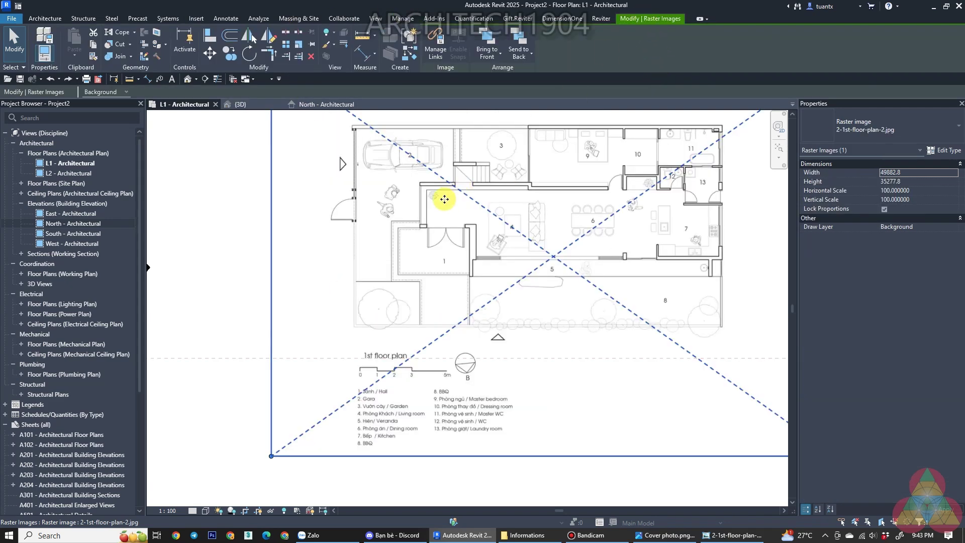
pyautogui.click(298, 49)
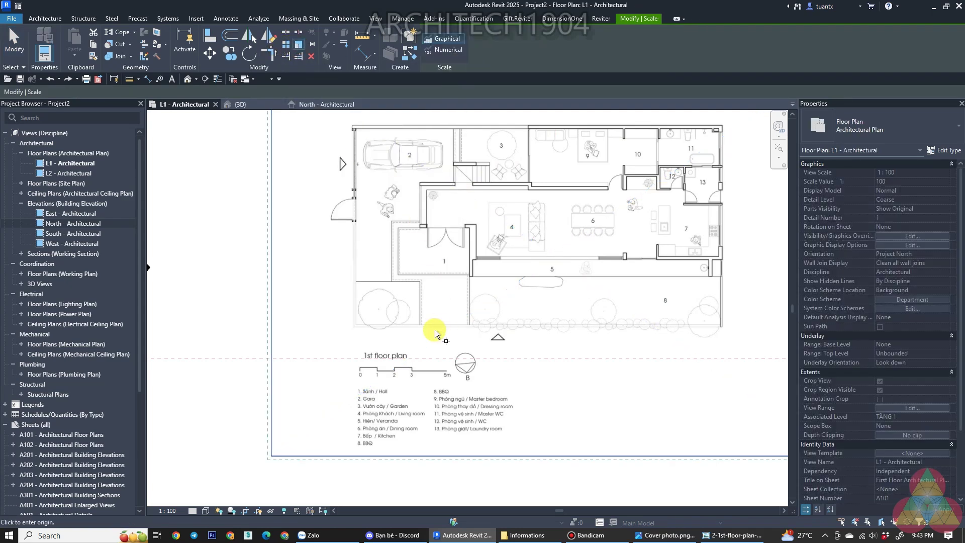
pyautogui.scroll(3, 384, 394)
pyautogui.scroll(4, 349, 374)
pyautogui.scroll(1, 349, 374)
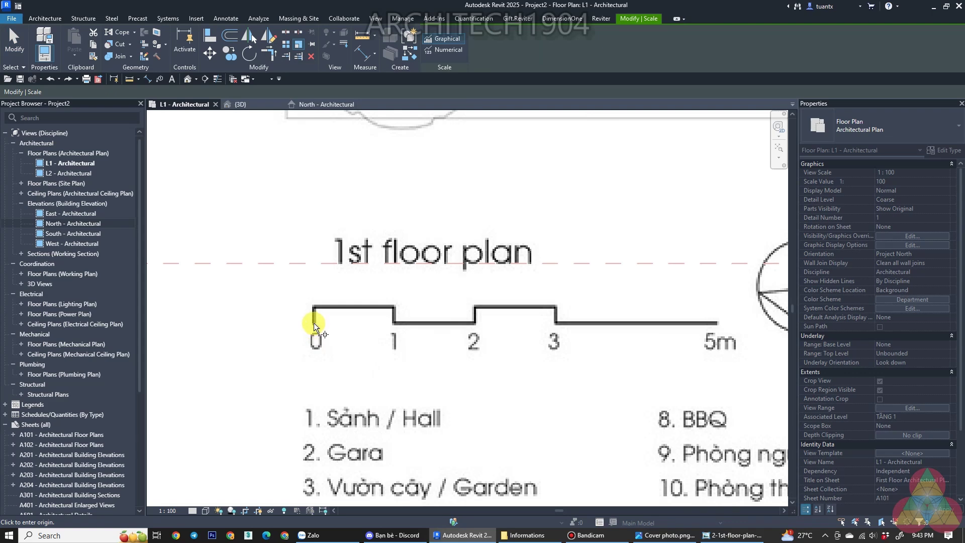
pyautogui.click(314, 325)
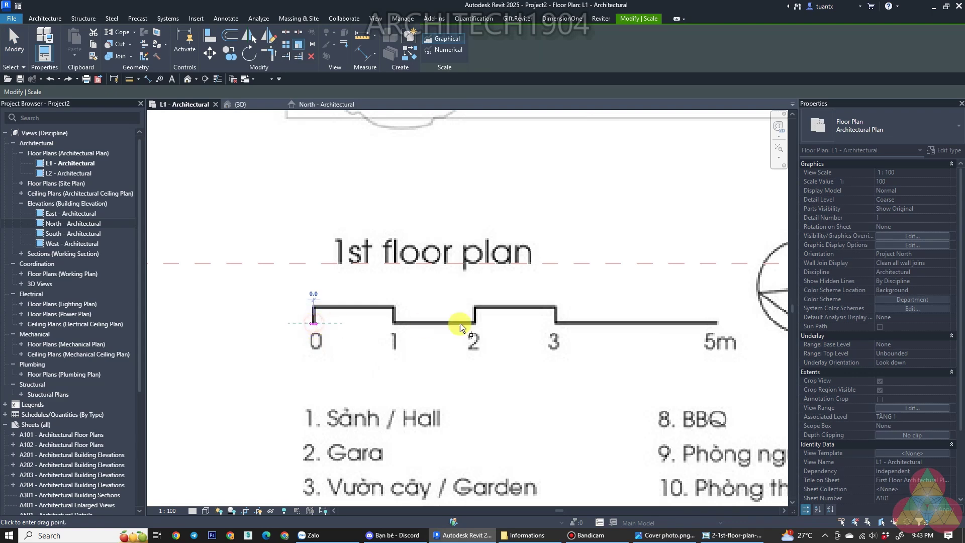
pyautogui.click(717, 324)
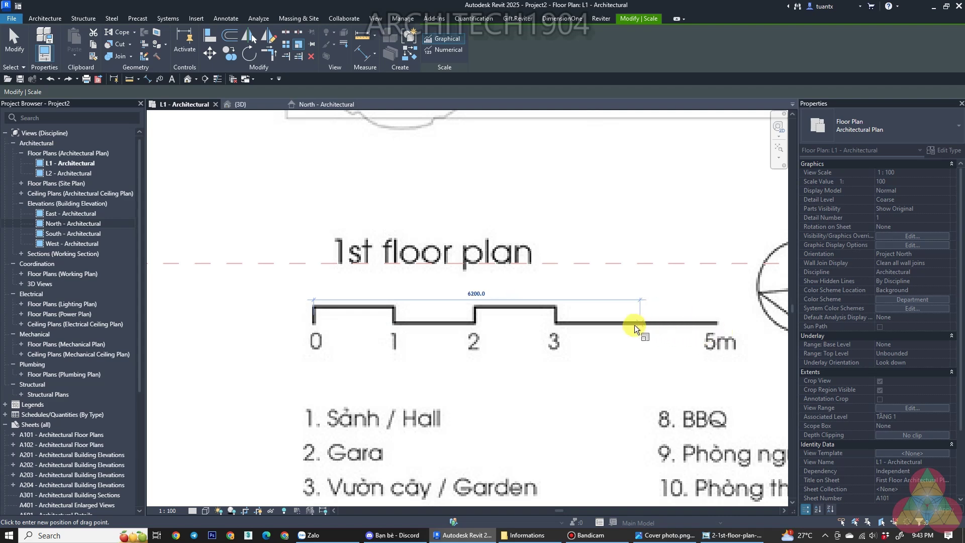
# Rescale the plan image so its 5m scale bar spans 5000
pyautogui.click(578, 327)
pyautogui.scroll(-2, 641, 327)
pyautogui.scroll(-2, 641, 327)
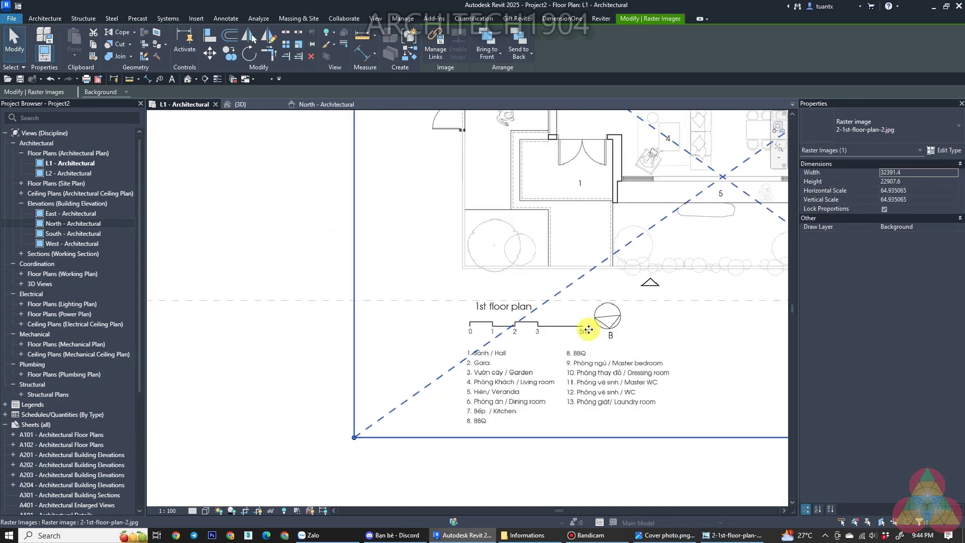
pyautogui.scroll(-2, 371, 349)
pyautogui.scroll(-2, 423, 344)
pyautogui.scroll(1, 388, 360)
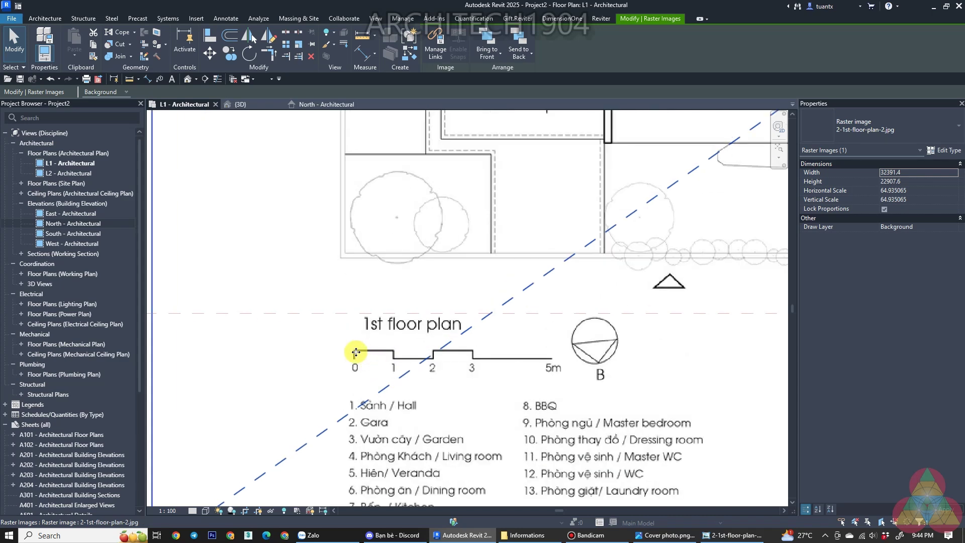
pyautogui.scroll(-2, 549, 352)
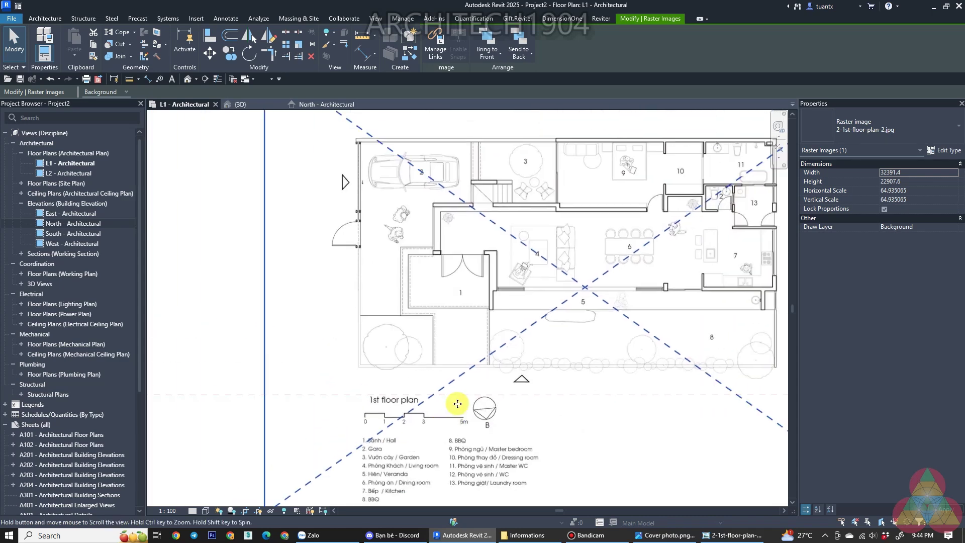
# Measure the scale bar to confirm it reads about 4997.7
pyautogui.click(363, 44)
pyautogui.scroll(1, 347, 424)
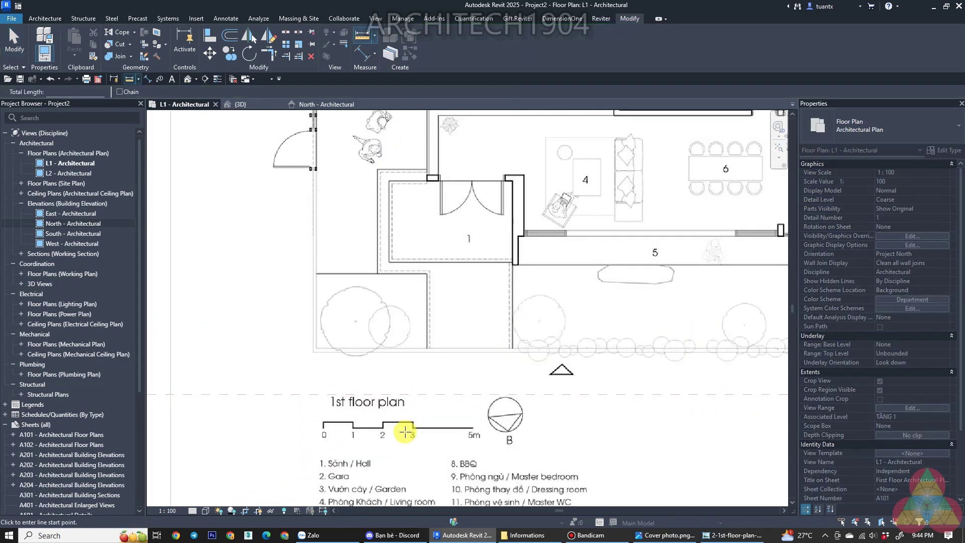
pyautogui.scroll(1, 405, 293)
pyautogui.scroll(1, 318, 304)
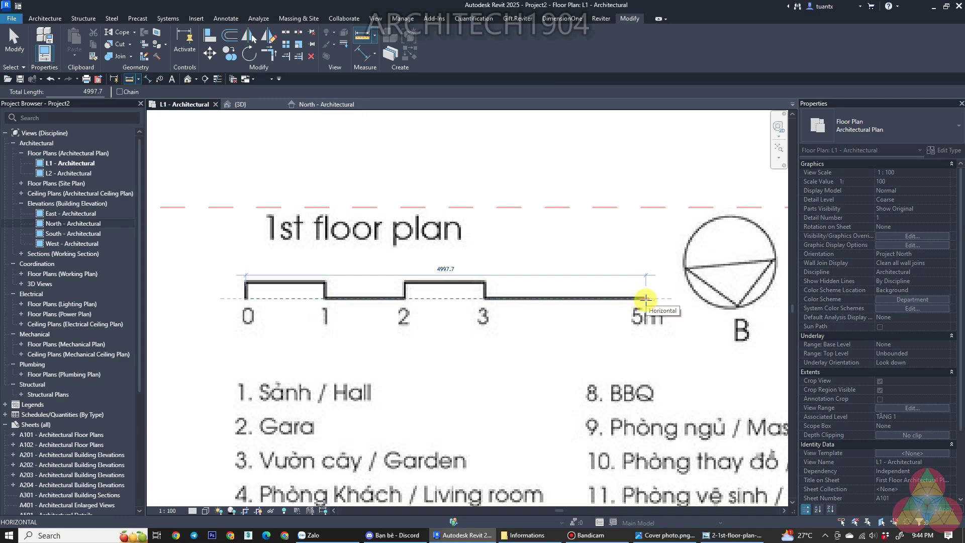
pyautogui.scroll(-5, 645, 300)
pyautogui.scroll(-2, 645, 300)
pyautogui.press('Escape')
pyautogui.press('Escape')
pyautogui.scroll(-1, 394, 342)
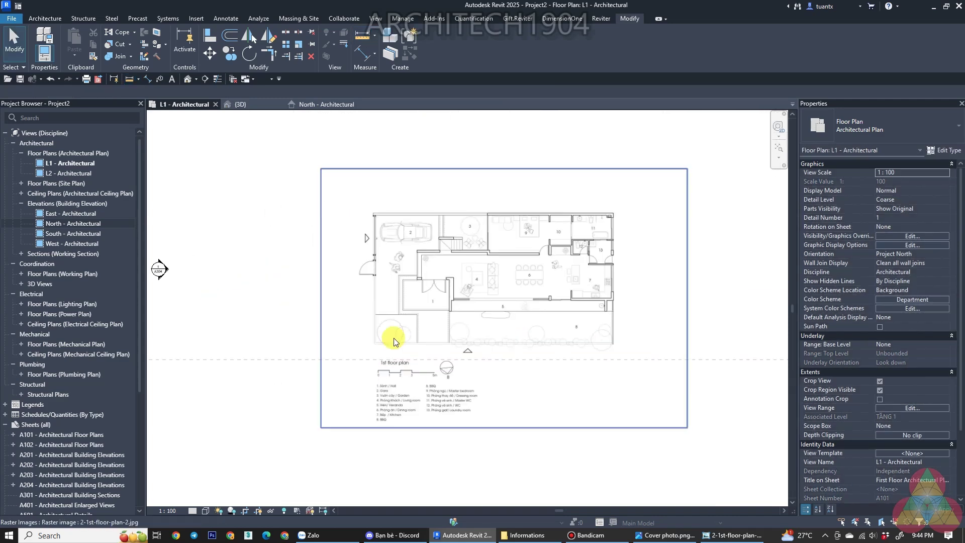
pyautogui.scroll(3, 483, 284)
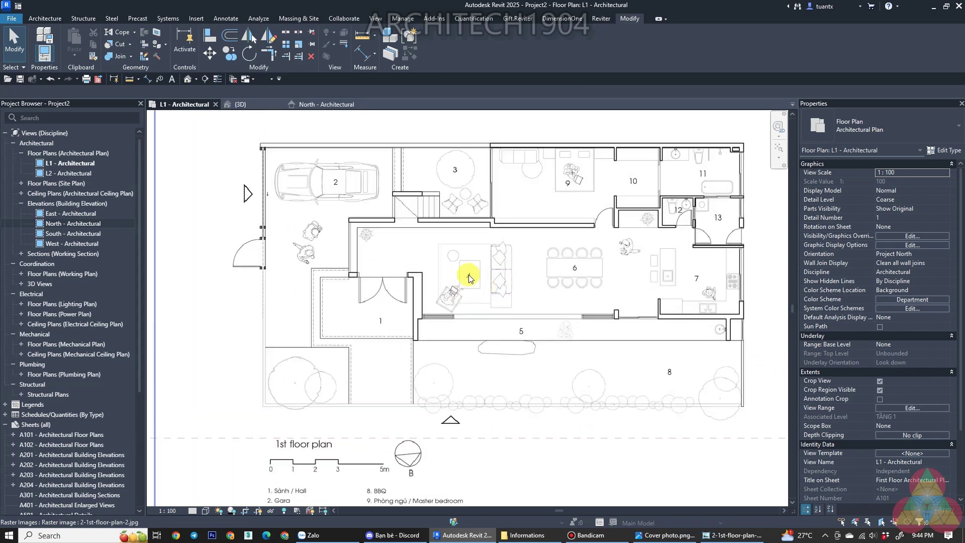
pyautogui.moveTo(468, 278); pyautogui.dragTo(405, 304, button='middle')
pyautogui.scroll(1, 344, 338)
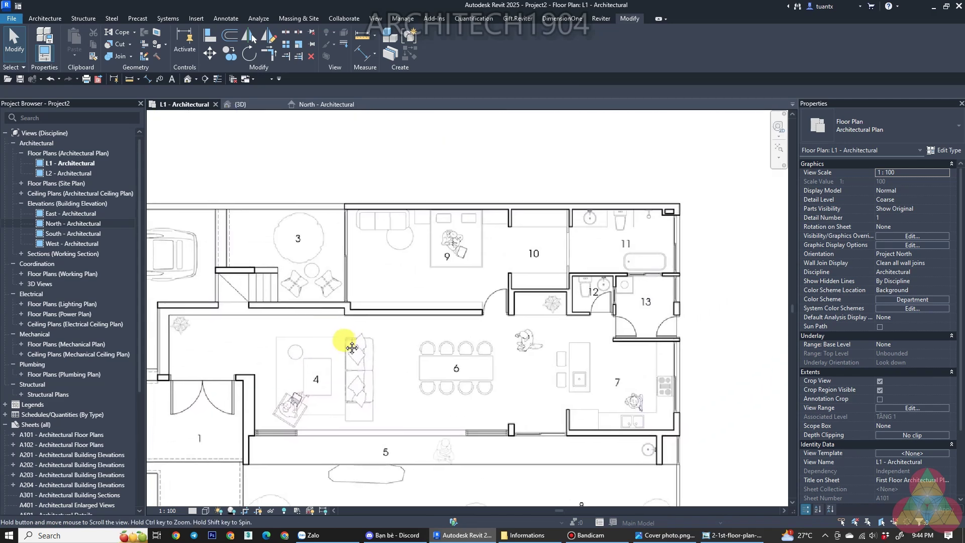
pyautogui.click(364, 40)
pyautogui.scroll(4, 370, 333)
pyautogui.scroll(3, 385, 323)
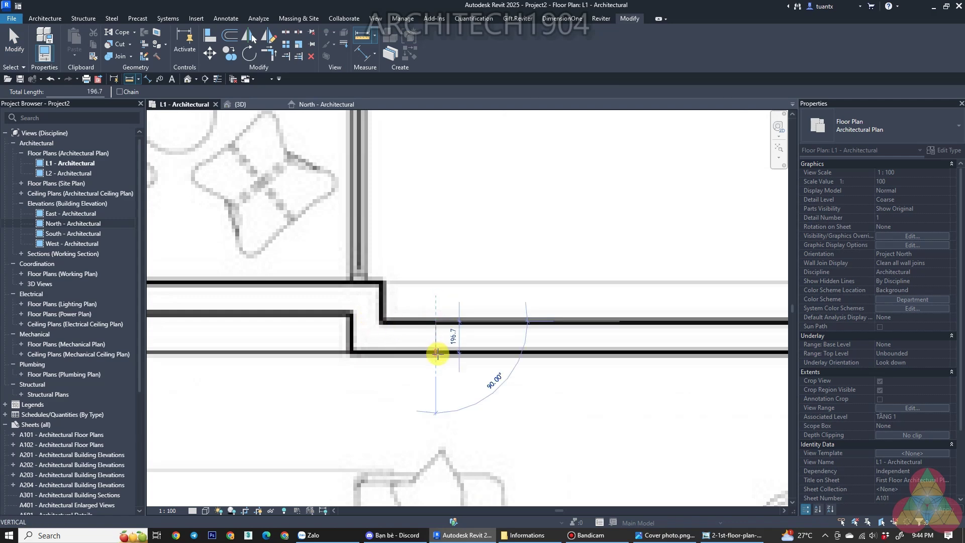
pyautogui.press('Escape')
pyautogui.scroll(-6, 437, 353)
pyautogui.scroll(-1, 485, 307)
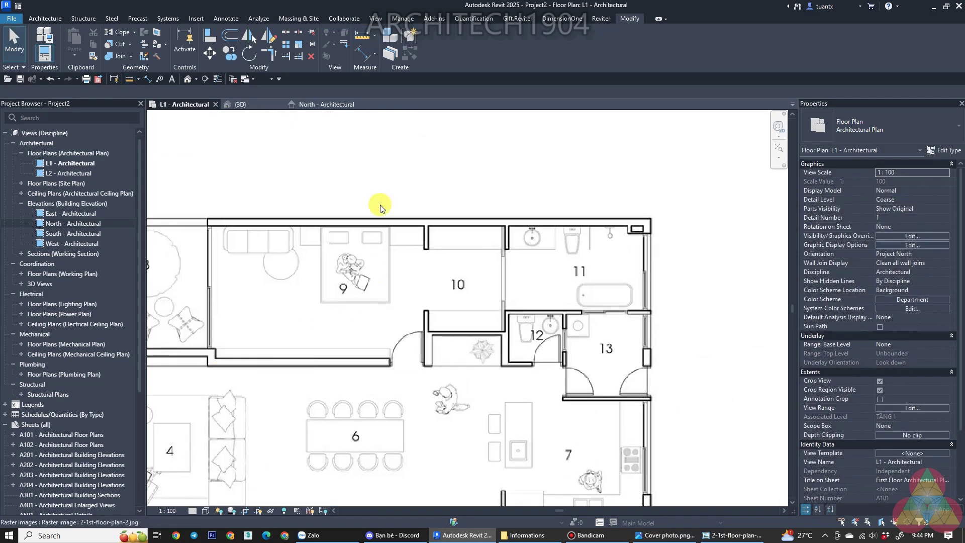
pyautogui.scroll(5, 427, 372)
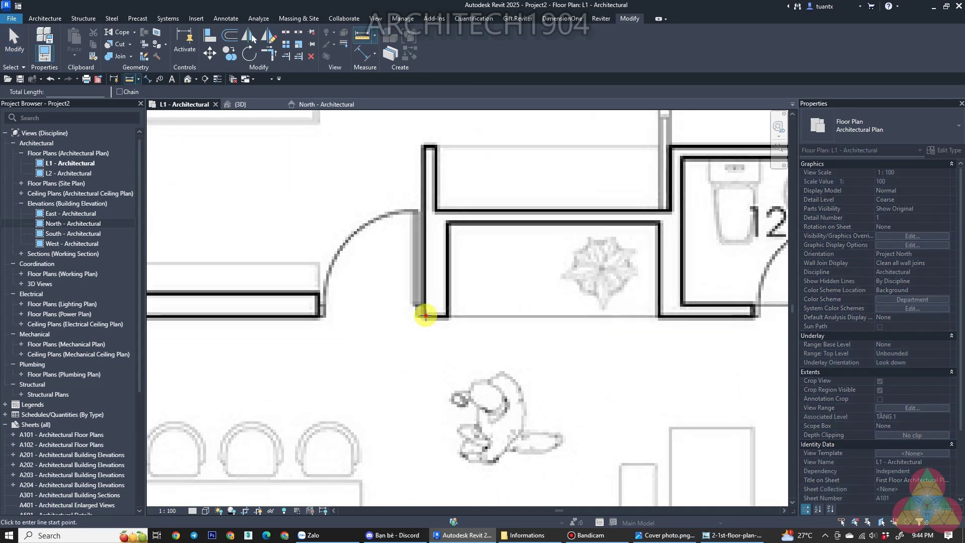
pyautogui.click(421, 315)
pyautogui.press('Escape')
pyautogui.scroll(-4, 322, 318)
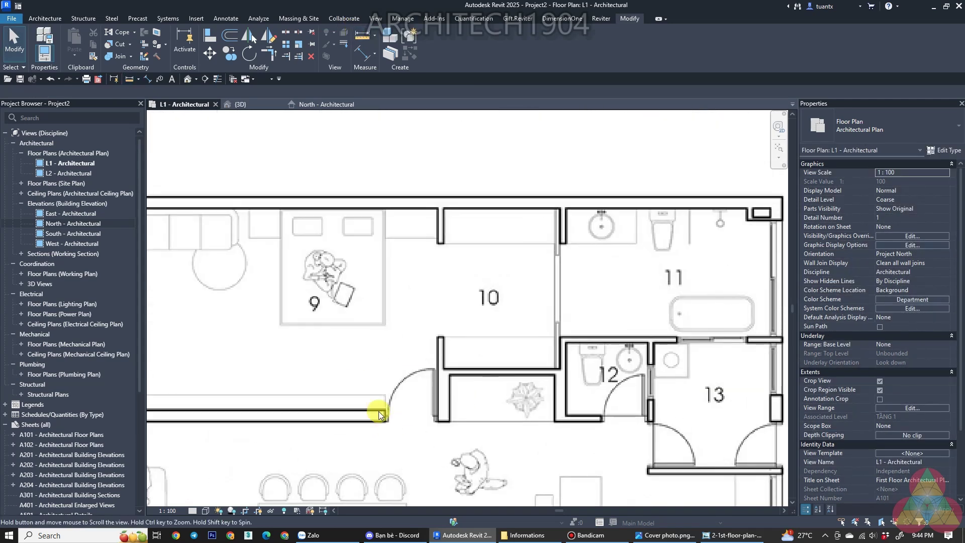
pyautogui.scroll(-2, 381, 327)
pyautogui.scroll(-4, 392, 311)
pyautogui.moveTo(516, 249); pyautogui.dragTo(512, 235, button='middle')
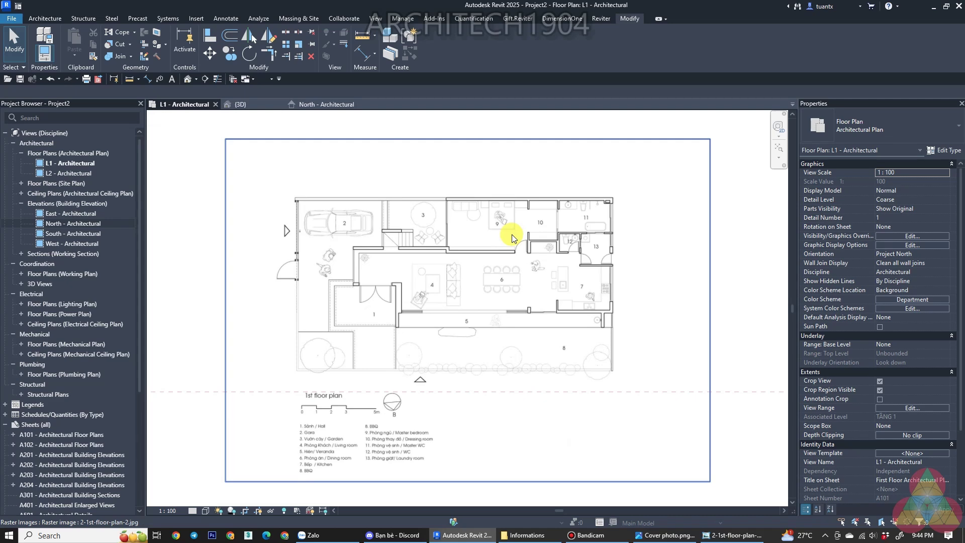
pyautogui.scroll(-2, 400, 216)
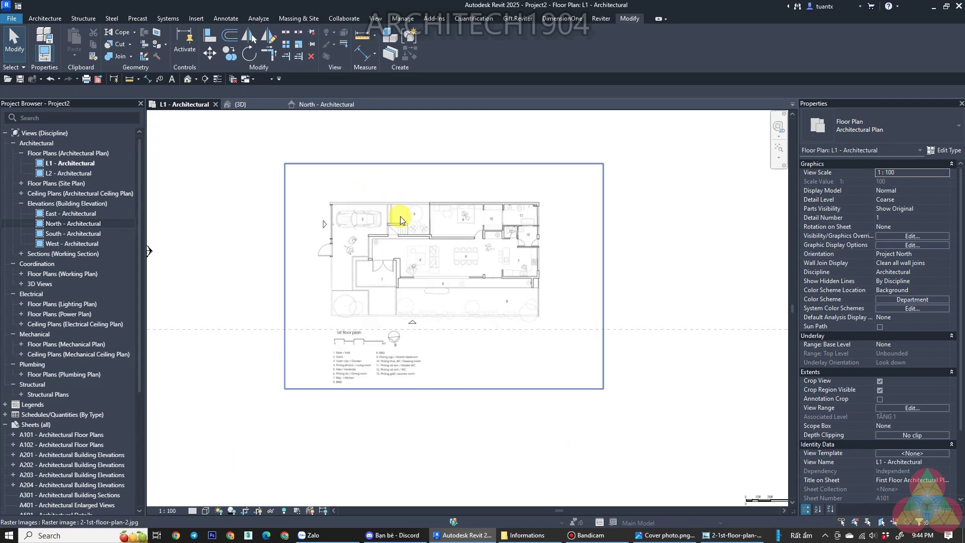
pyautogui.click(481, 227)
pyautogui.scroll(-2, 435, 252)
pyautogui.scroll(-2, 438, 249)
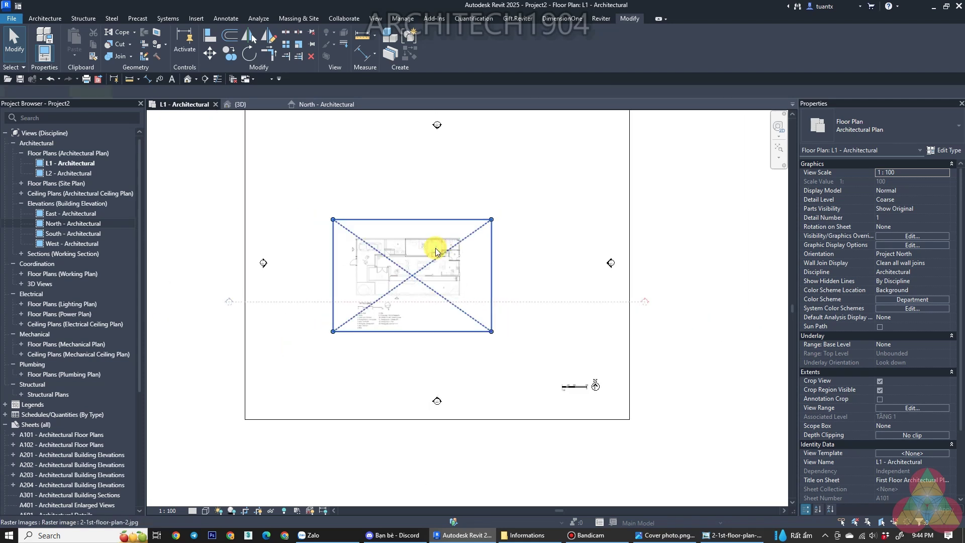
# Pin the first-floor plan image in place and switch to the Architecture tools
pyautogui.click(435, 248)
pyautogui.scroll(2, 407, 234)
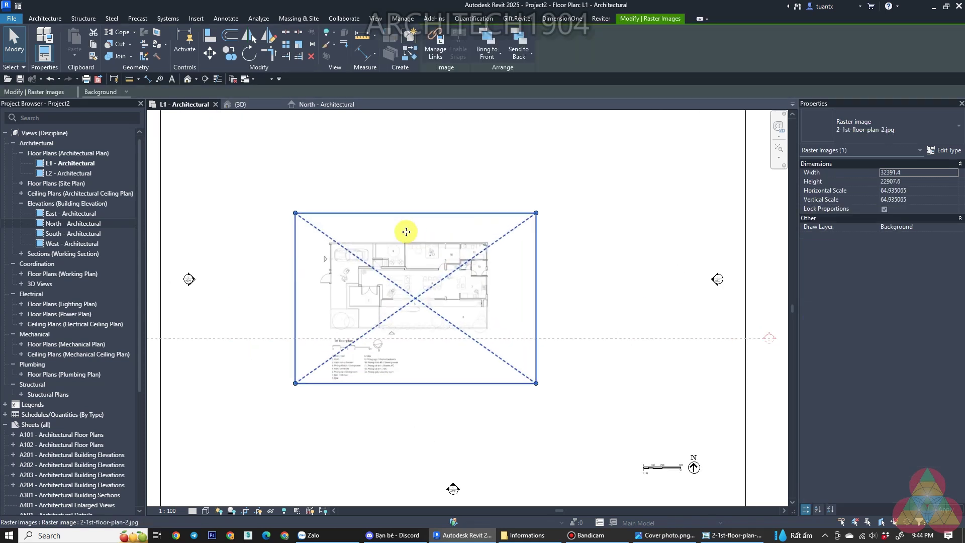
pyautogui.click(312, 44)
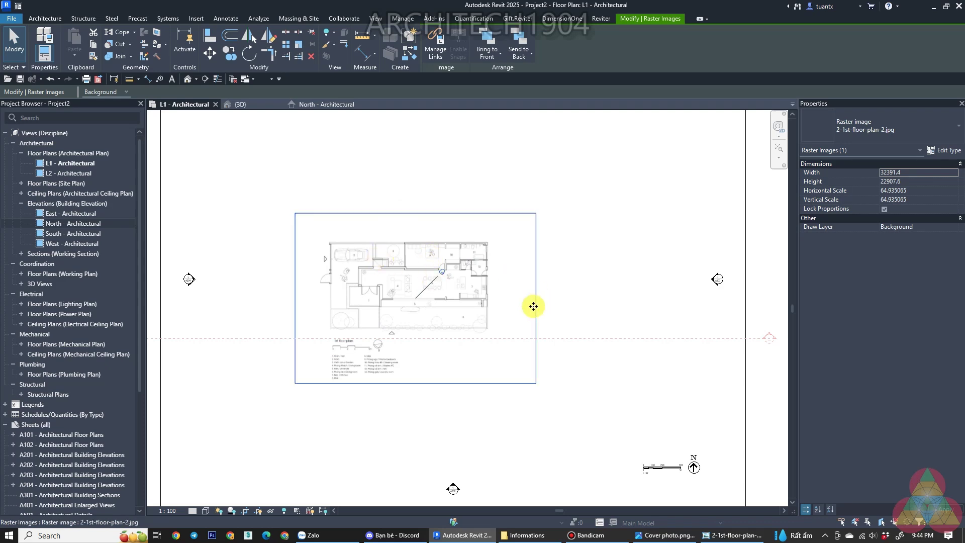
pyautogui.scroll(2, 351, 269)
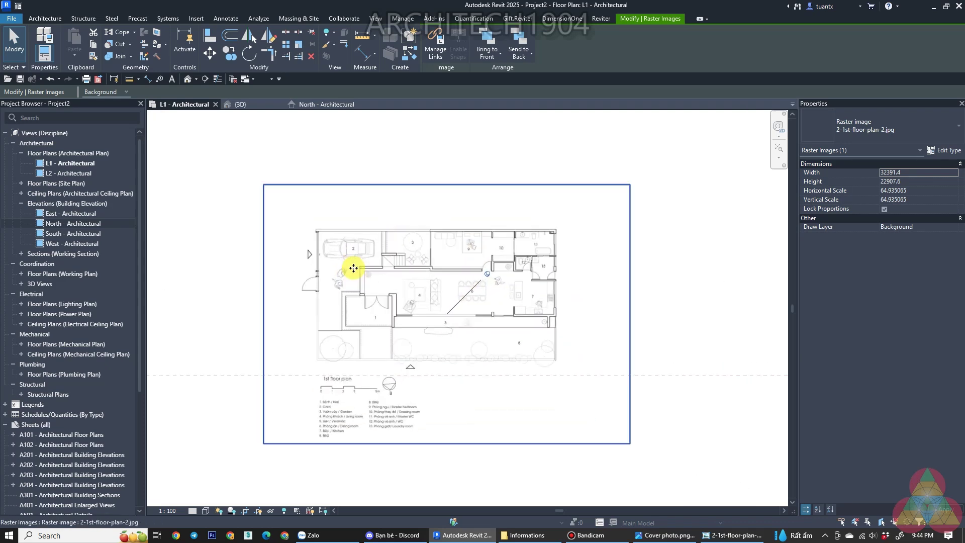
pyautogui.scroll(1, 352, 269)
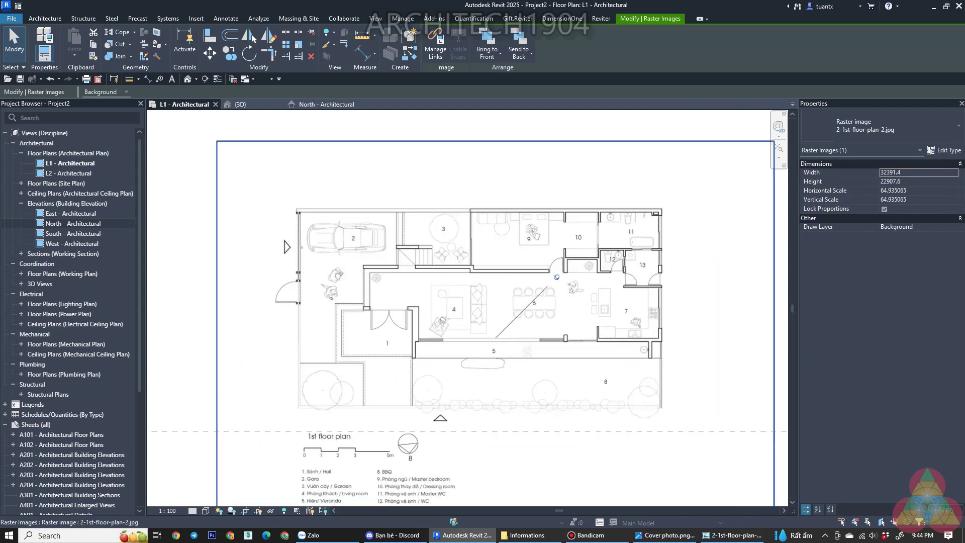
pyautogui.scroll(2, 391, 262)
pyautogui.click(406, 350)
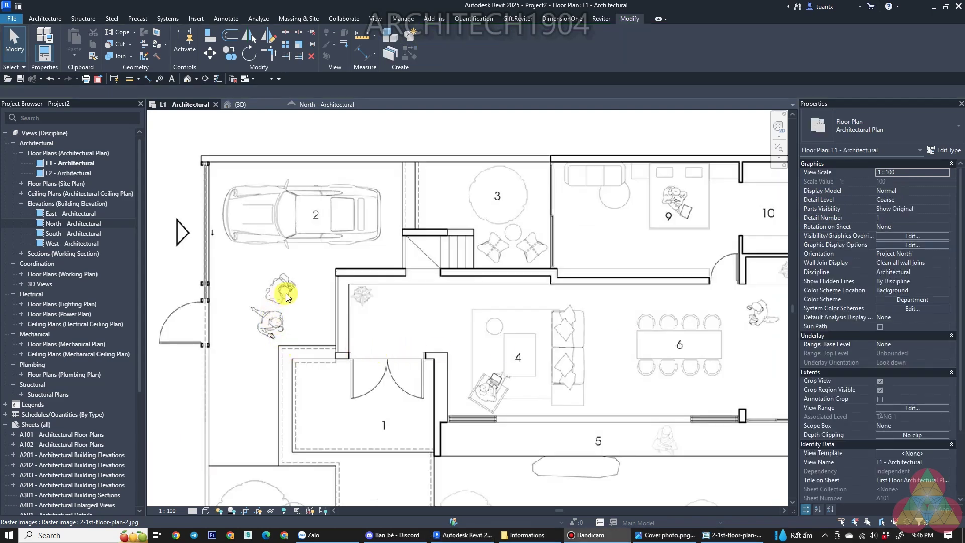
pyautogui.click(53, 19)
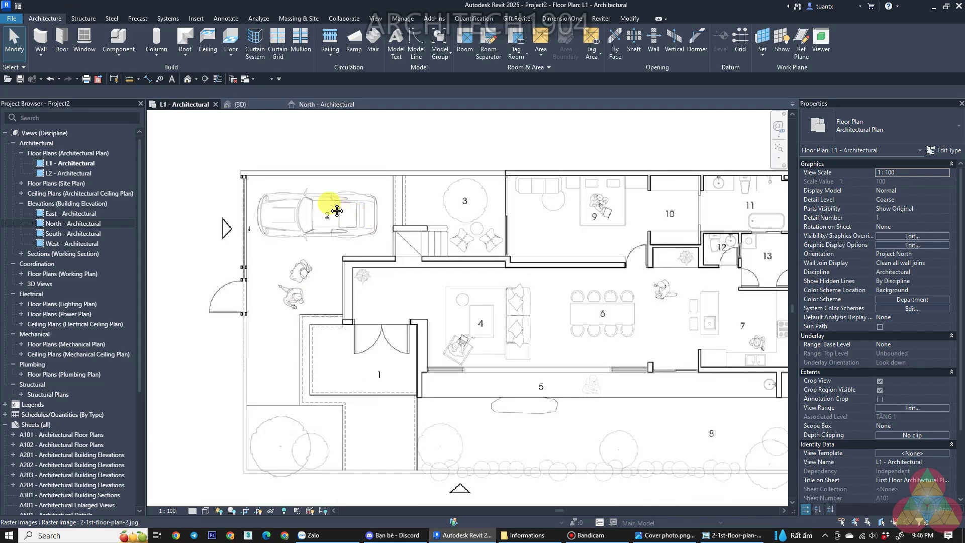
pyautogui.scroll(-1, 329, 208)
pyautogui.scroll(-1, 287, 183)
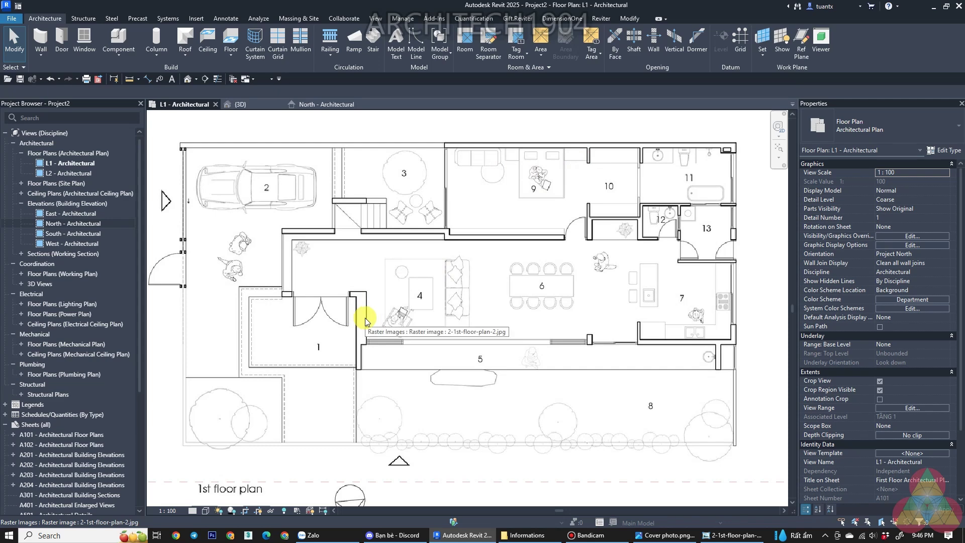
# Start a wall using the @A- 200mm wall type
pyautogui.click(40, 40)
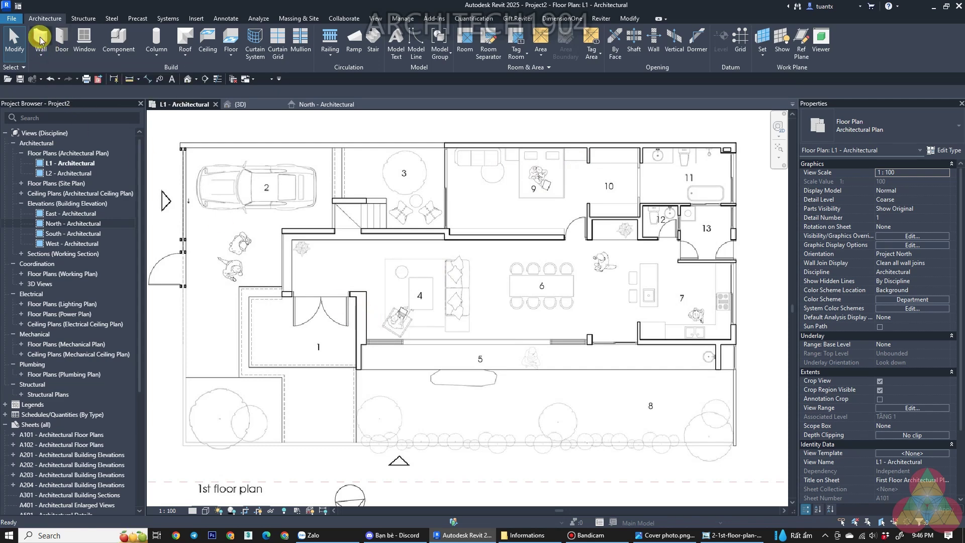
pyautogui.click(940, 150)
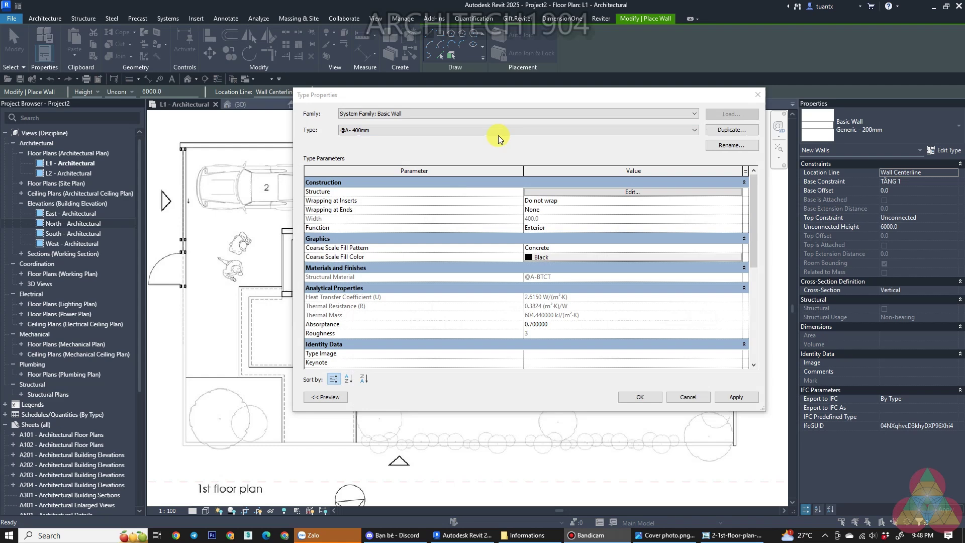
pyautogui.click(498, 132)
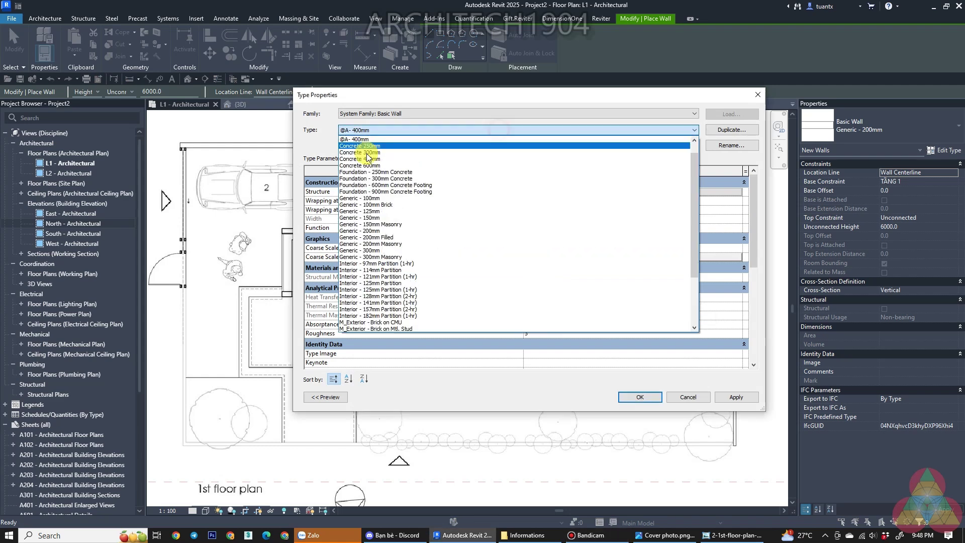
pyautogui.scroll(1, 346, 143)
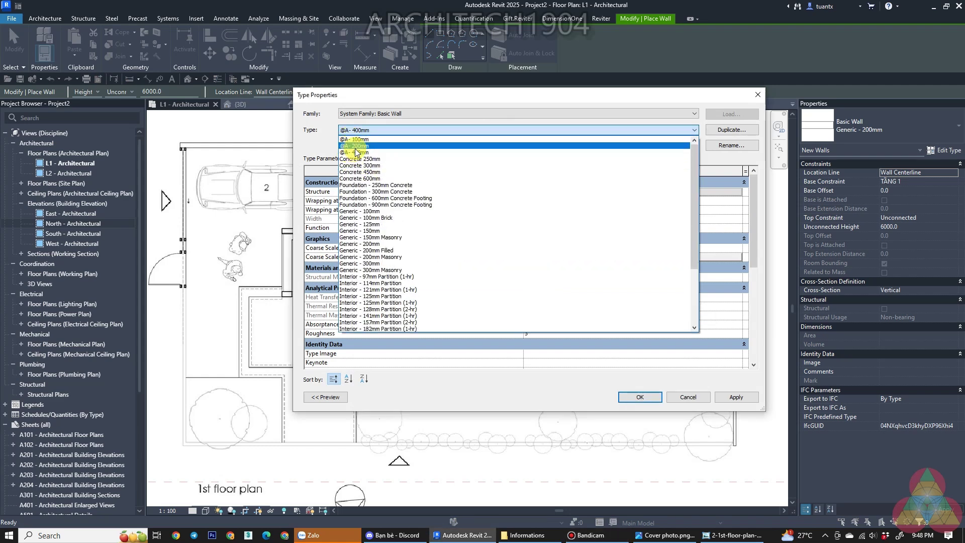
pyautogui.click(356, 147)
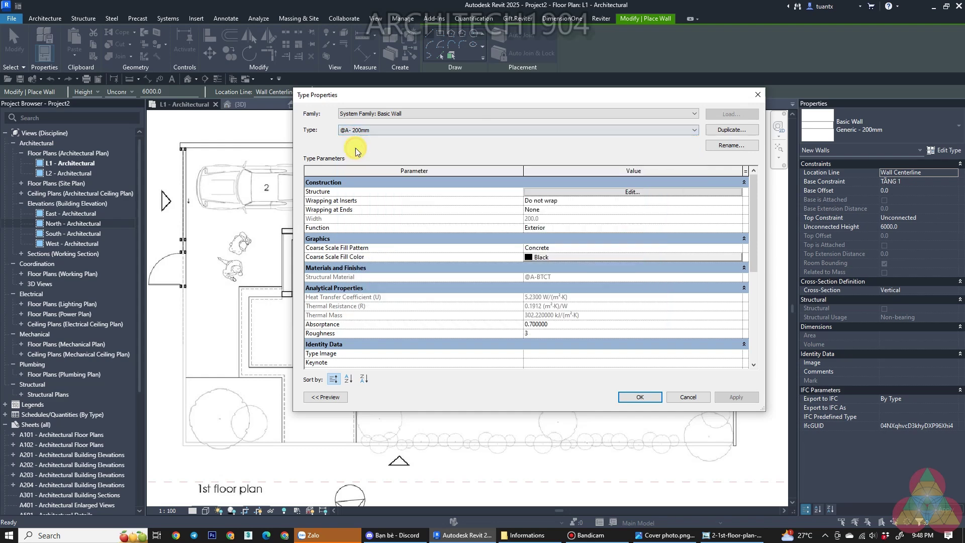
pyautogui.click(638, 398)
# Set wall height to TẦNG 2 and location line to Core Face: Exterior
pyautogui.scroll(2, 168, 147)
pyautogui.moveTo(201, 146); pyautogui.dragTo(243, 191, button='middle')
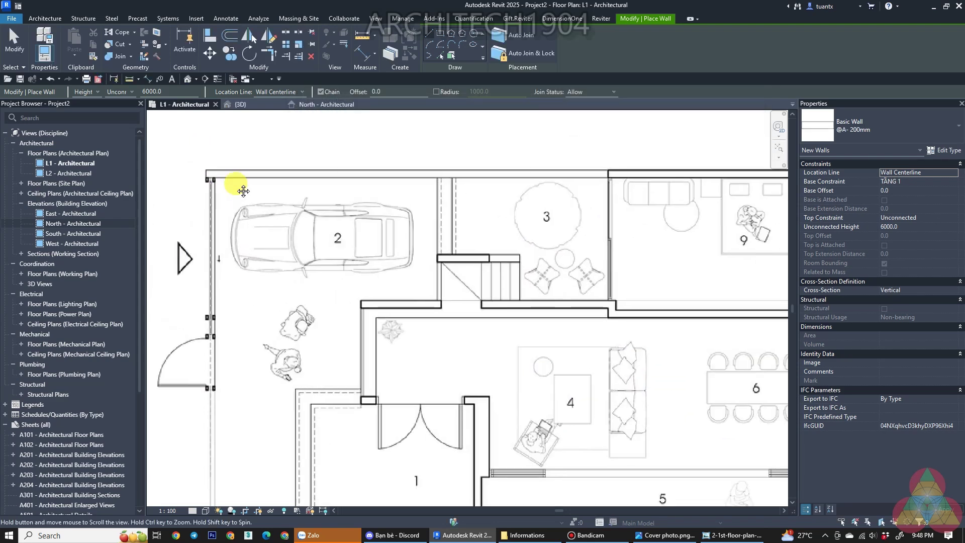
pyautogui.click(119, 92)
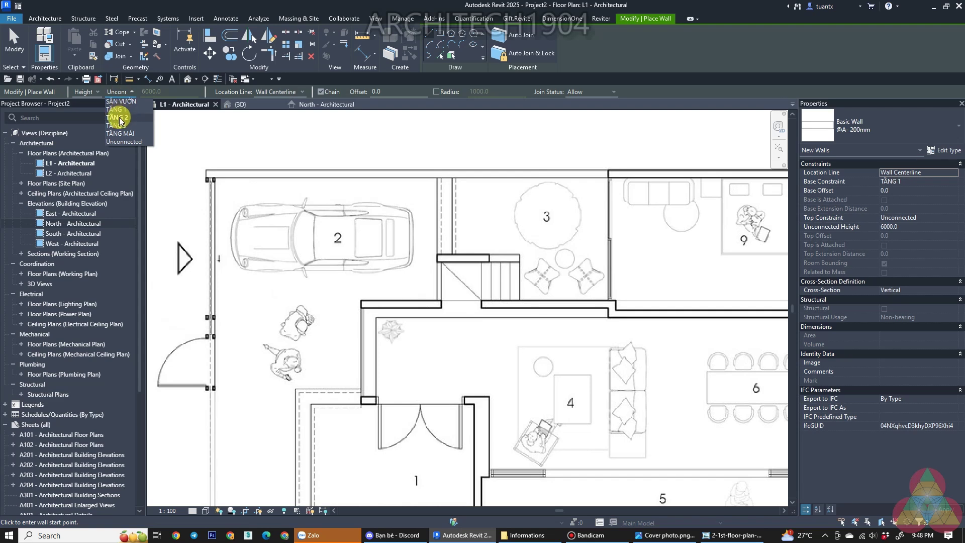
pyautogui.click(121, 119)
pyautogui.click(266, 92)
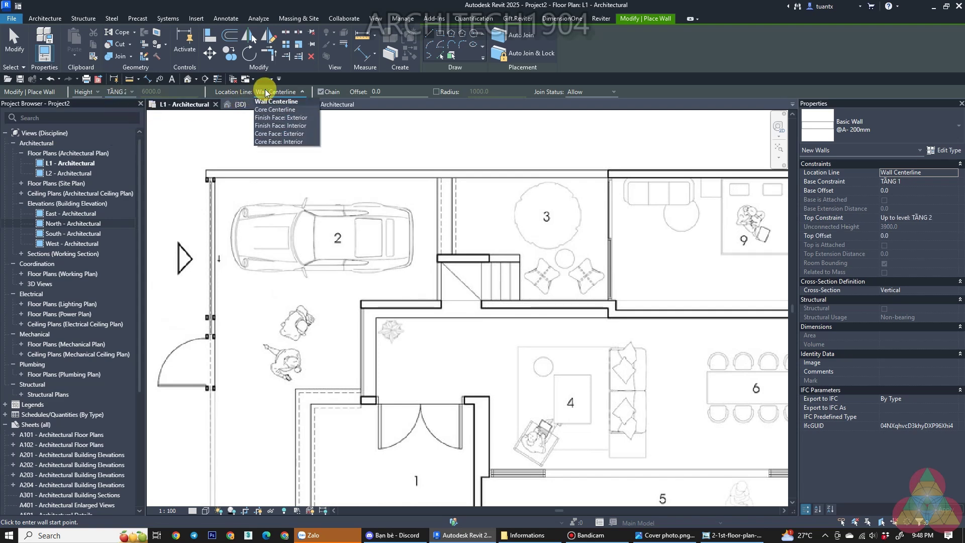
pyautogui.click(264, 135)
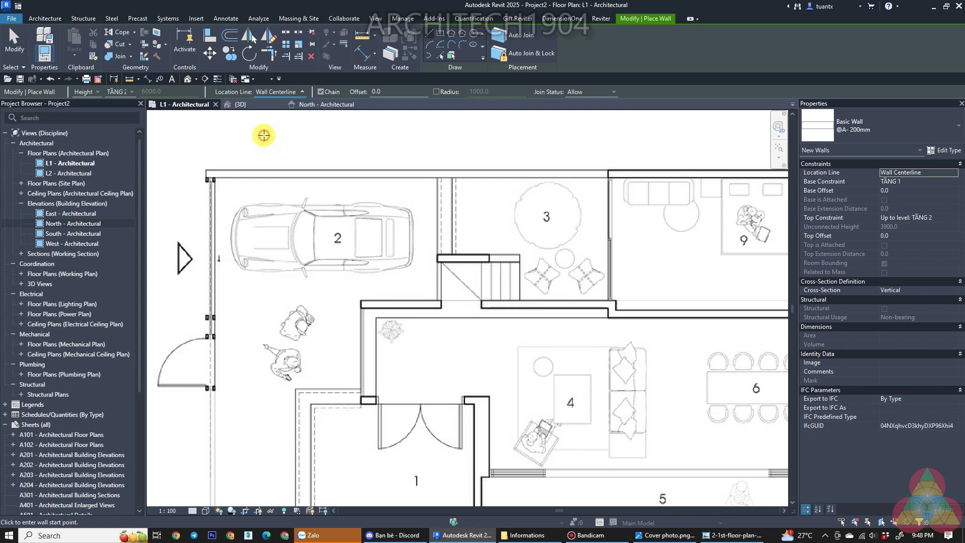
# Zoom and pan across the traced first-floor plan, checking the legend, living area and right-hand rooms
pyautogui.scroll(-2, 229, 150)
pyautogui.moveTo(231, 153); pyautogui.dragTo(300, 208, button='middle')
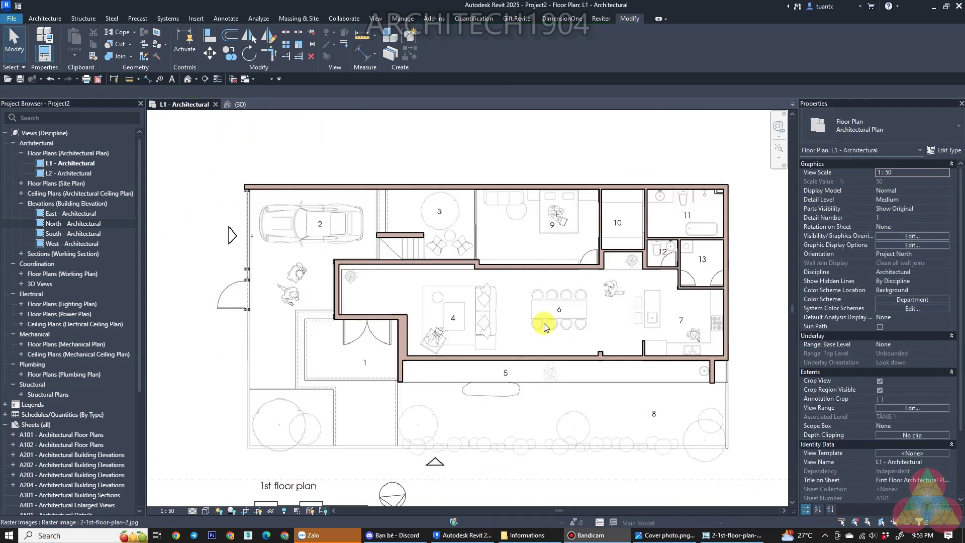
pyautogui.scroll(1, 273, 206)
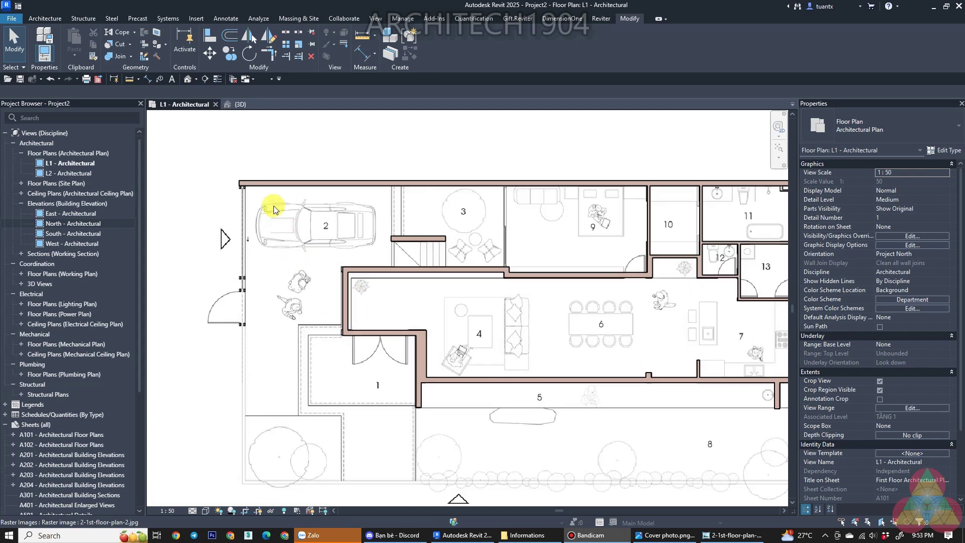
pyautogui.scroll(-2, 281, 176)
pyautogui.moveTo(295, 244); pyautogui.dragTo(294, 248, button='middle')
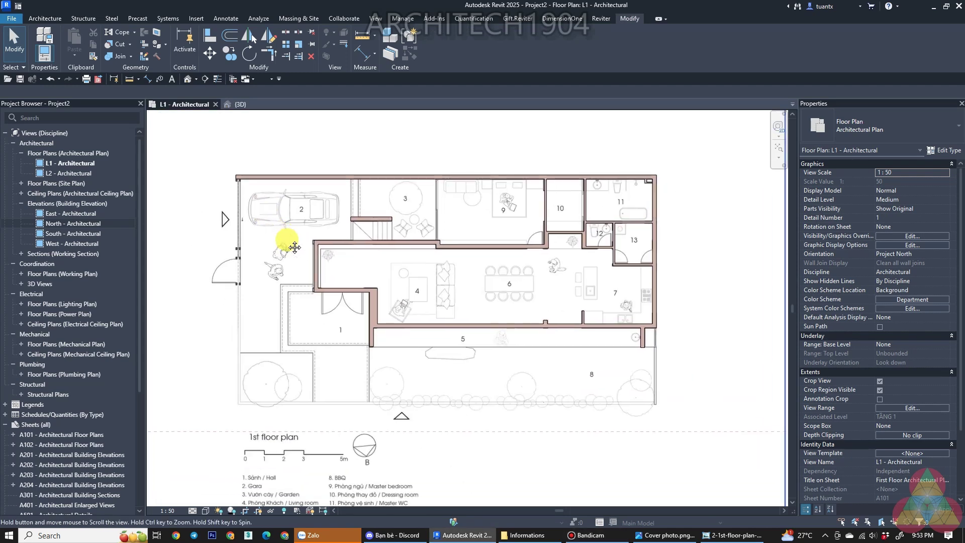
pyautogui.scroll(1, 402, 304)
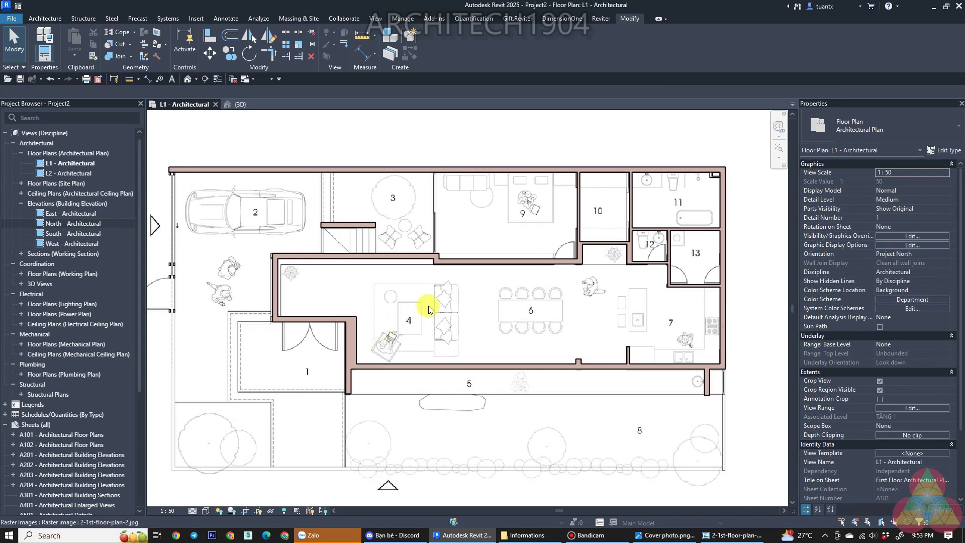
pyautogui.moveTo(513, 209)
pyautogui.mouseDown(button='middle')
pyautogui.moveTo(387, 241)
pyautogui.moveTo(398, 230)
pyautogui.mouseUp(button='middle')
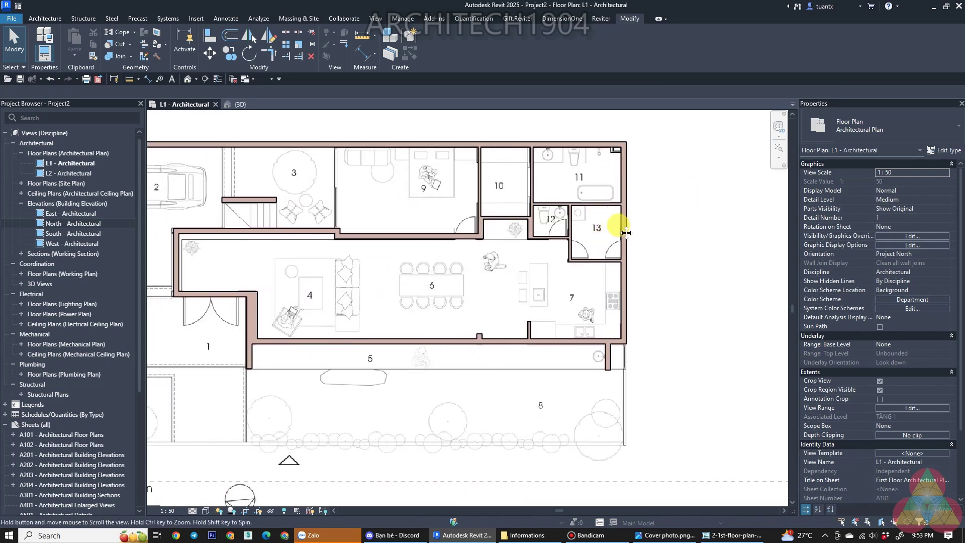
pyautogui.moveTo(597, 255)
pyautogui.mouseDown(button='middle')
pyautogui.moveTo(673, 221)
pyautogui.moveTo(685, 243)
pyautogui.moveTo(721, 240)
pyautogui.mouseUp(button='middle')
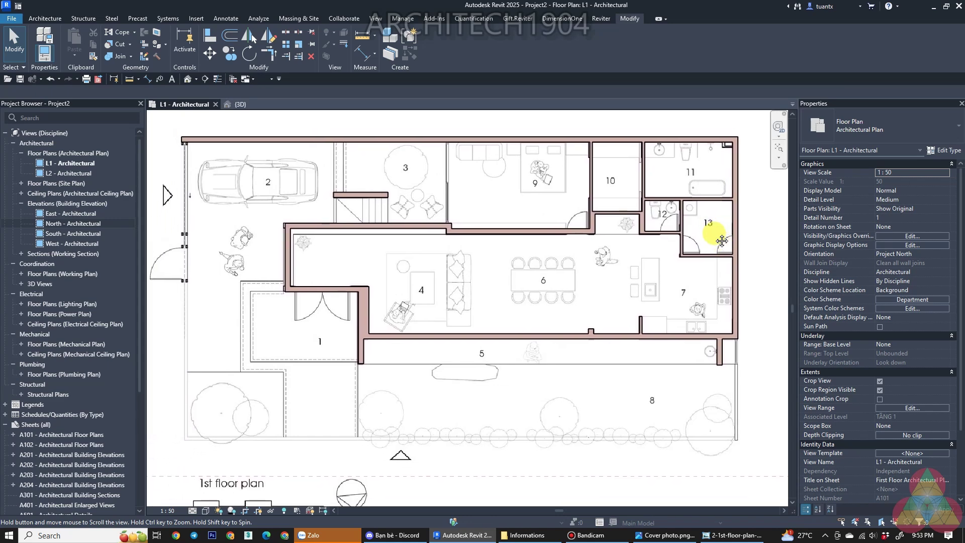
# Reposition the short wall above the stairs by setting its distance dimension to 1900
pyautogui.scroll(2, 389, 230)
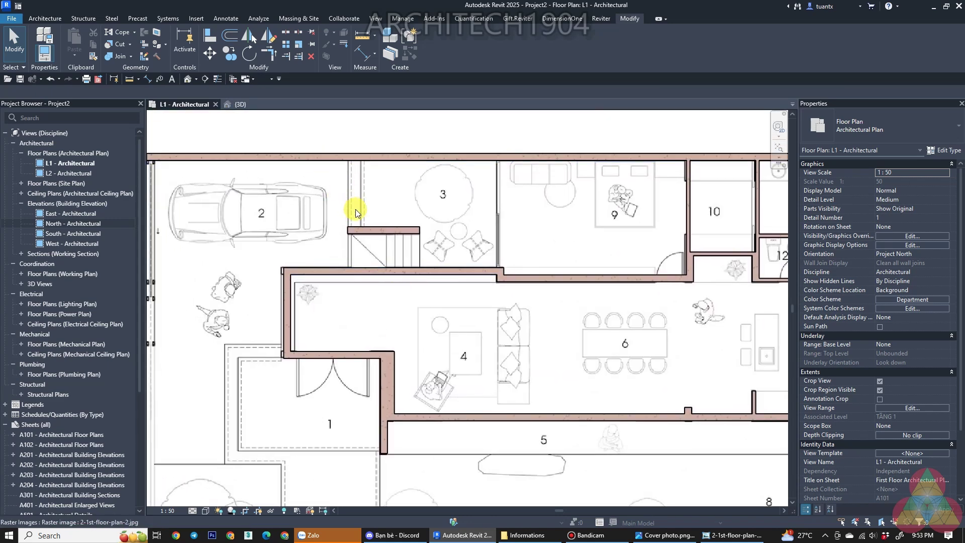
pyautogui.click(367, 232)
pyautogui.scroll(2, 412, 216)
pyautogui.scroll(2, 437, 218)
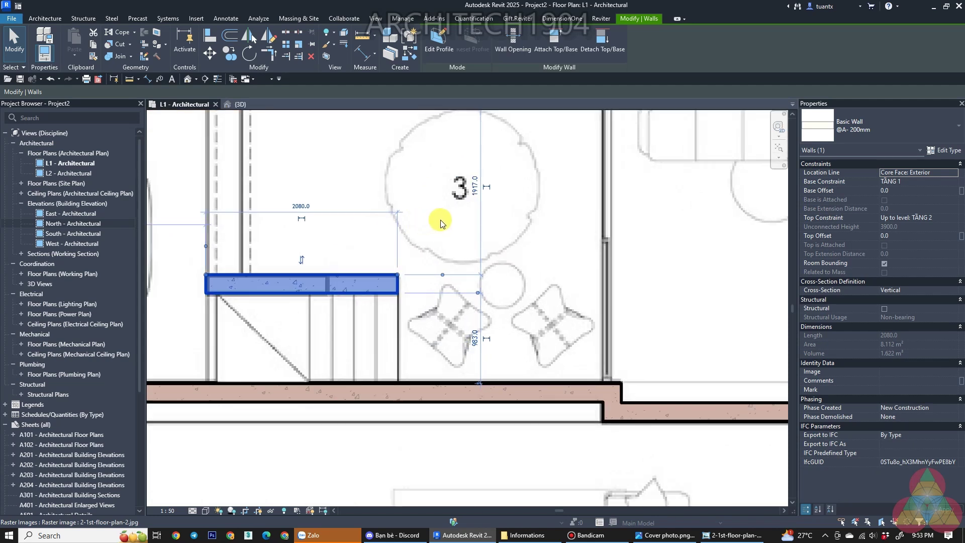
pyautogui.scroll(-1, 472, 198)
pyautogui.moveTo(472, 198); pyautogui.dragTo(475, 245, button='middle')
pyautogui.click(475, 245)
pyautogui.write('1900')
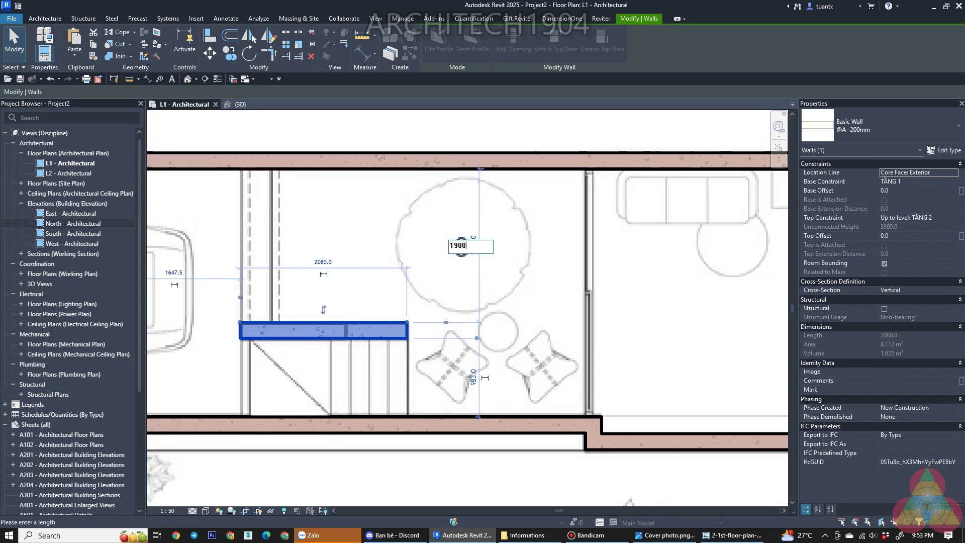
pyautogui.press('Return')
# Select the long wall below the stairs and bring its full length into view
pyautogui.scroll(-1, 491, 271)
pyautogui.scroll(-1, 469, 319)
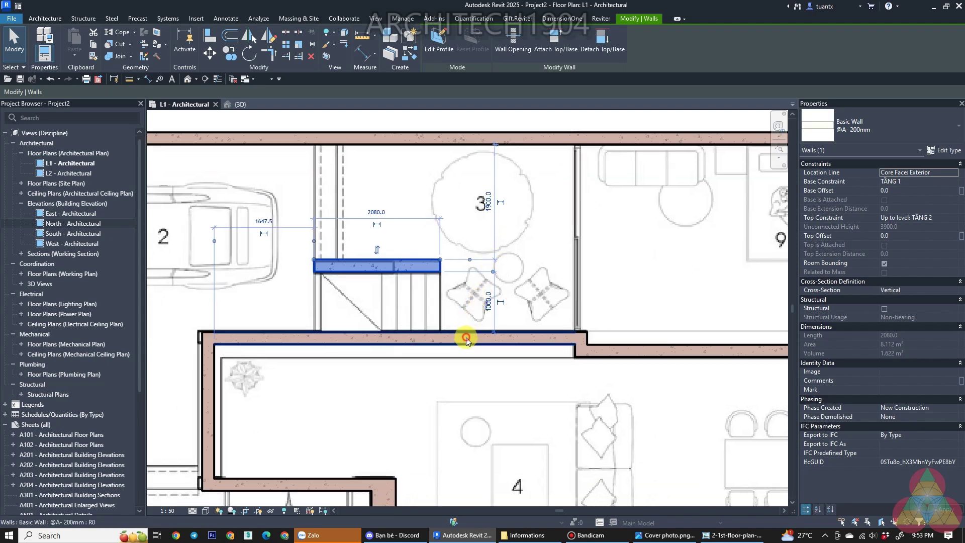
pyautogui.click(467, 339)
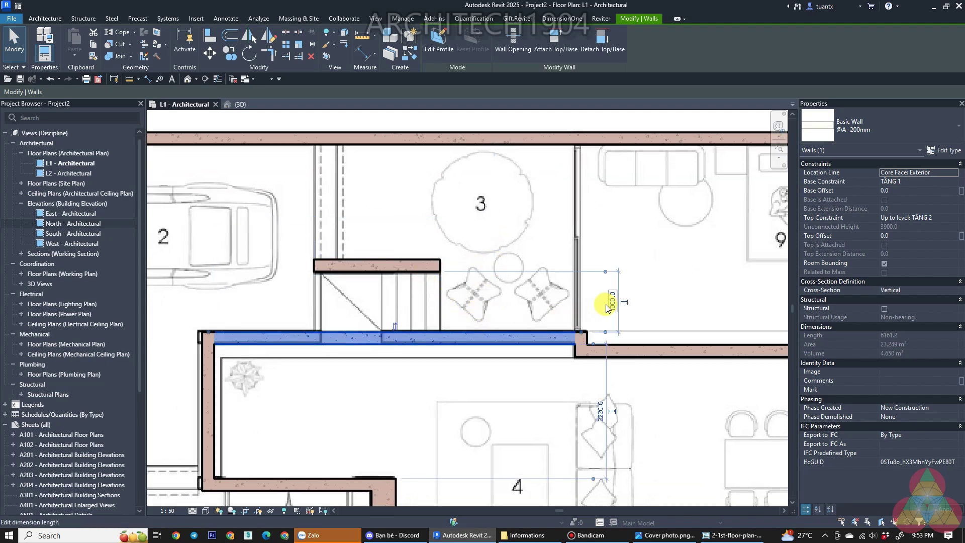
pyautogui.scroll(-1, 437, 311)
pyautogui.moveTo(437, 312); pyautogui.dragTo(451, 264, button='middle')
pyautogui.scroll(-2, 452, 265)
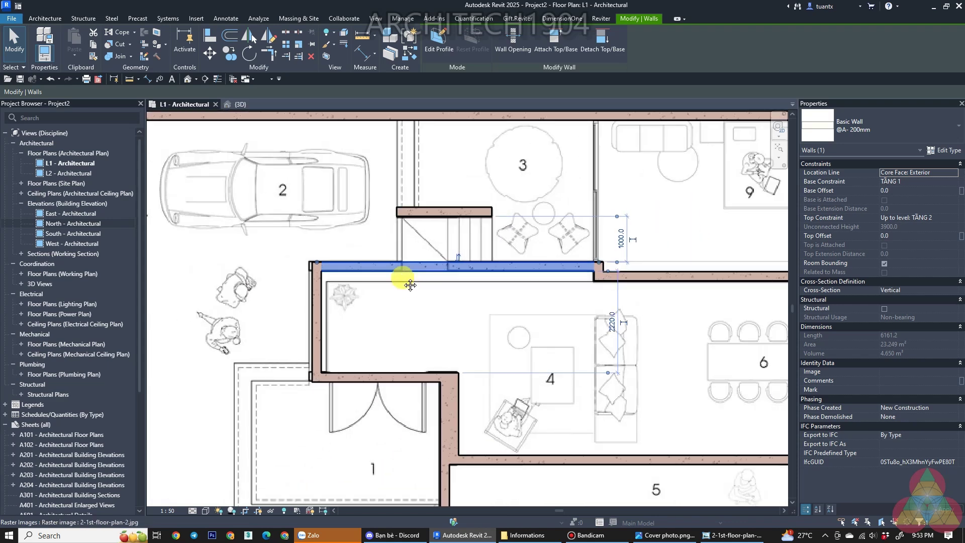
pyautogui.scroll(-1, 359, 284)
pyautogui.scroll(-1, 354, 303)
# Change the entrance room 1 wall's spacing dimension from 2220 to 2200
pyautogui.click(355, 312)
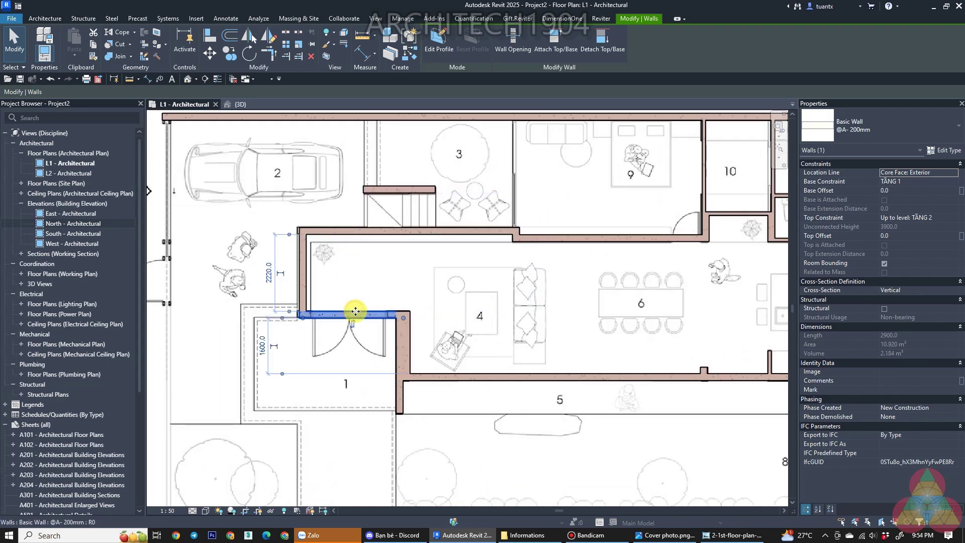
pyautogui.scroll(1, 264, 273)
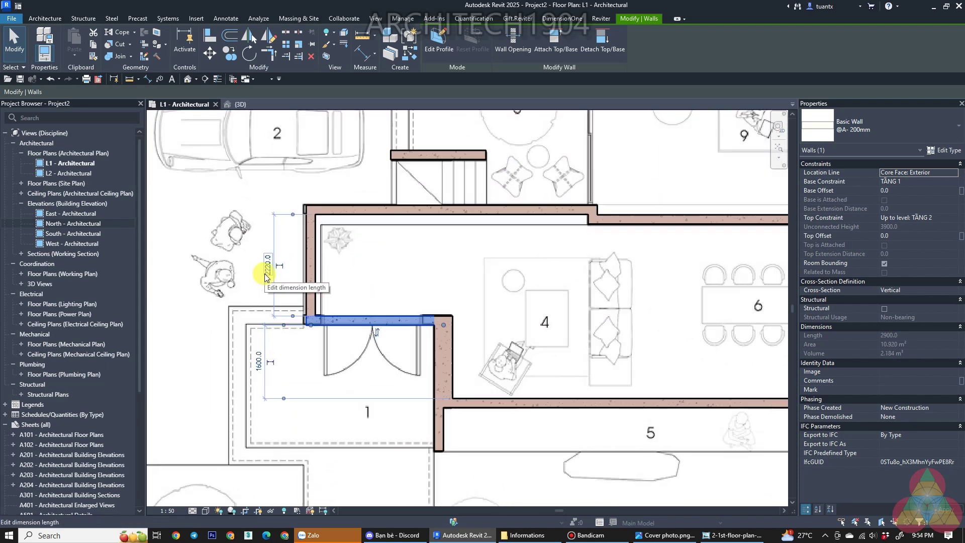
pyautogui.click(266, 276)
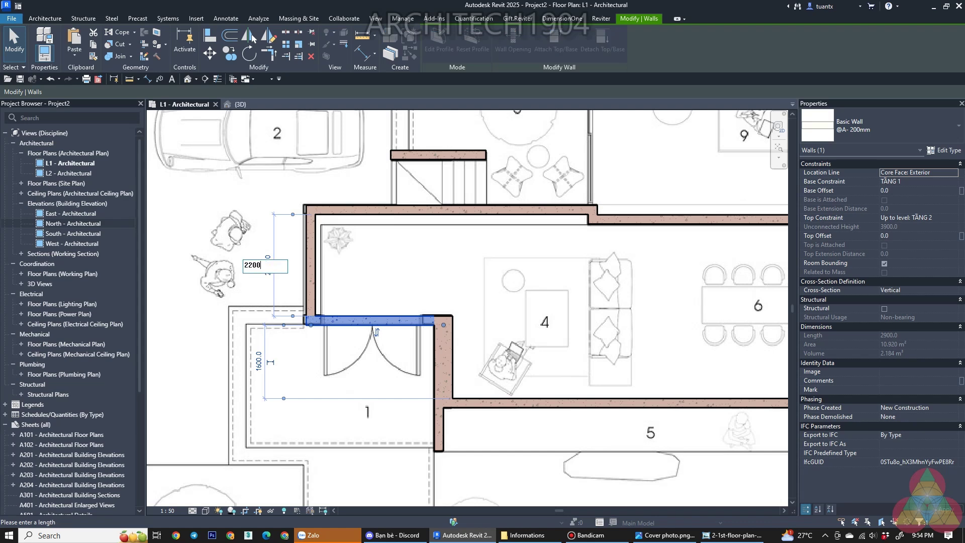
pyautogui.press('Return')
pyautogui.scroll(-1, 282, 266)
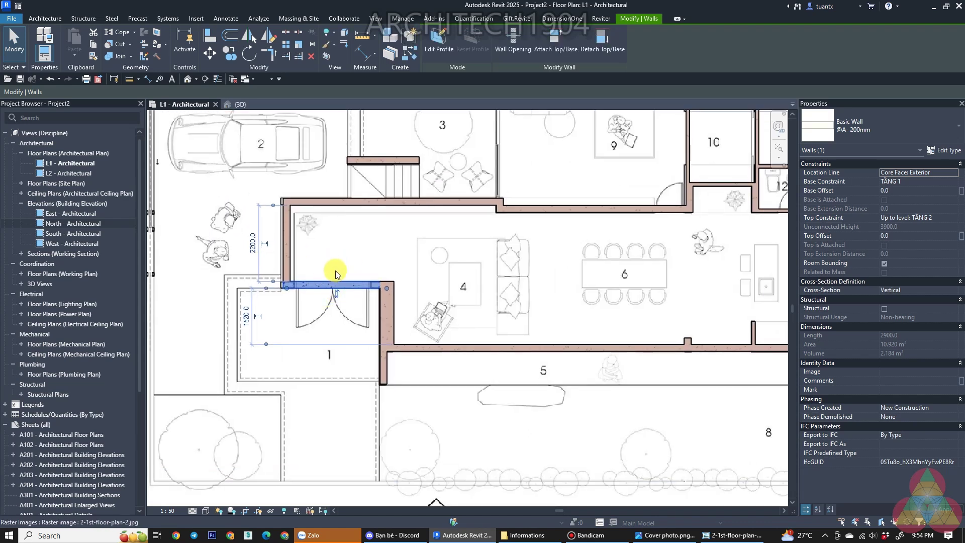
pyautogui.moveTo(448, 282); pyautogui.dragTo(621, 265, button='middle')
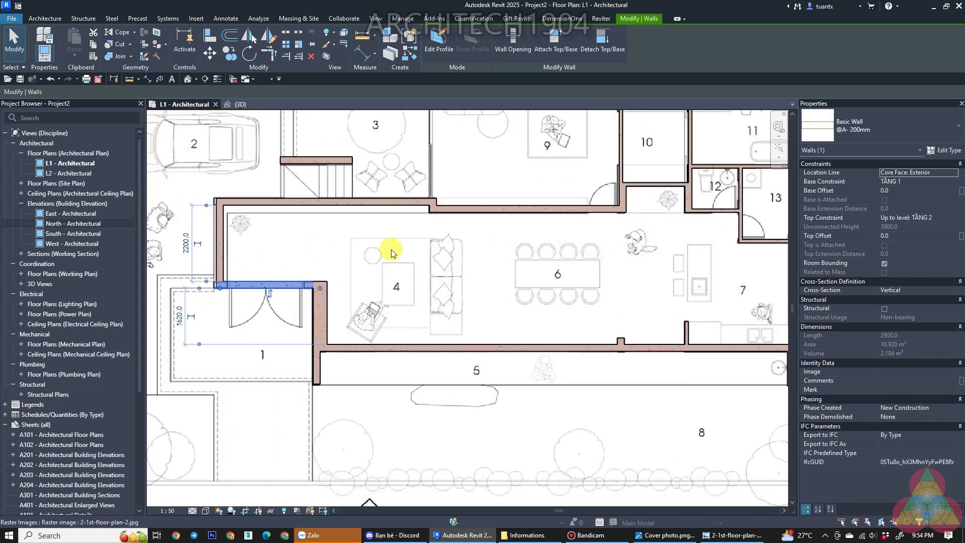
pyautogui.scroll(-2, 391, 253)
pyautogui.scroll(1, 354, 177)
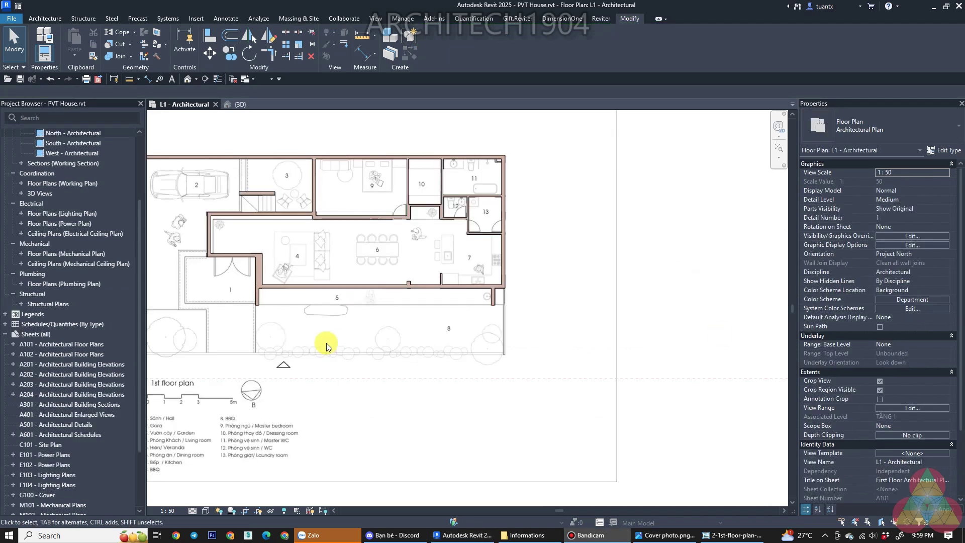
# Switch from the ground-floor plan to L2 - Architectural and frame the faint wall outline
pyautogui.moveTo(359, 324); pyautogui.dragTo(345, 317, button='middle')
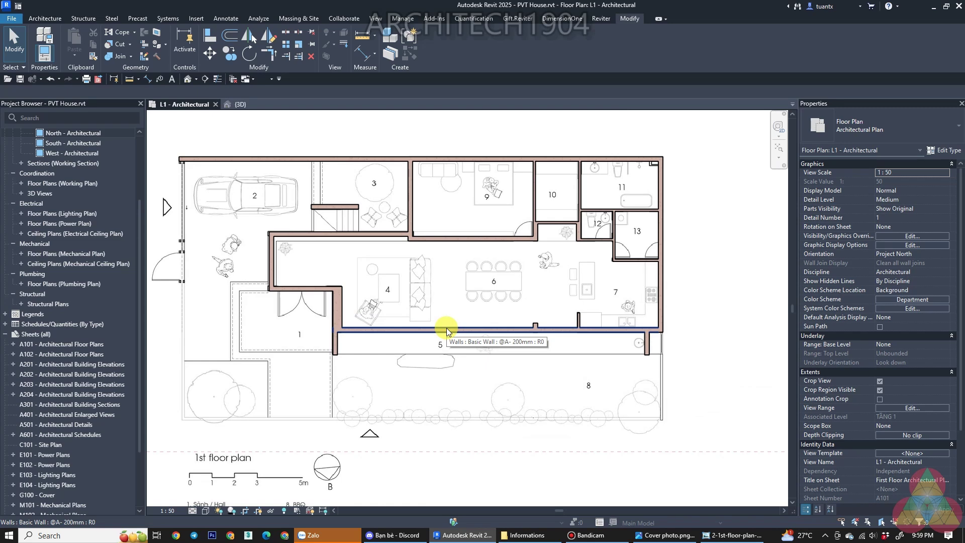
pyautogui.scroll(3, 56, 201)
pyautogui.doubleClick(64, 173)
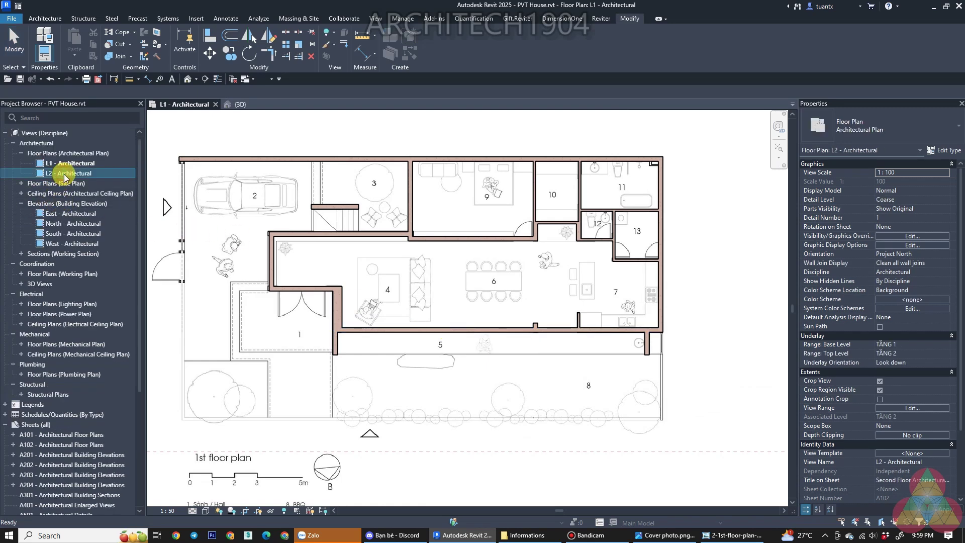
pyautogui.scroll(3, 420, 271)
pyautogui.moveTo(433, 273)
pyautogui.mouseDown(button='middle')
pyautogui.moveTo(424, 275)
pyautogui.moveTo(424, 226)
pyautogui.mouseUp(button='middle')
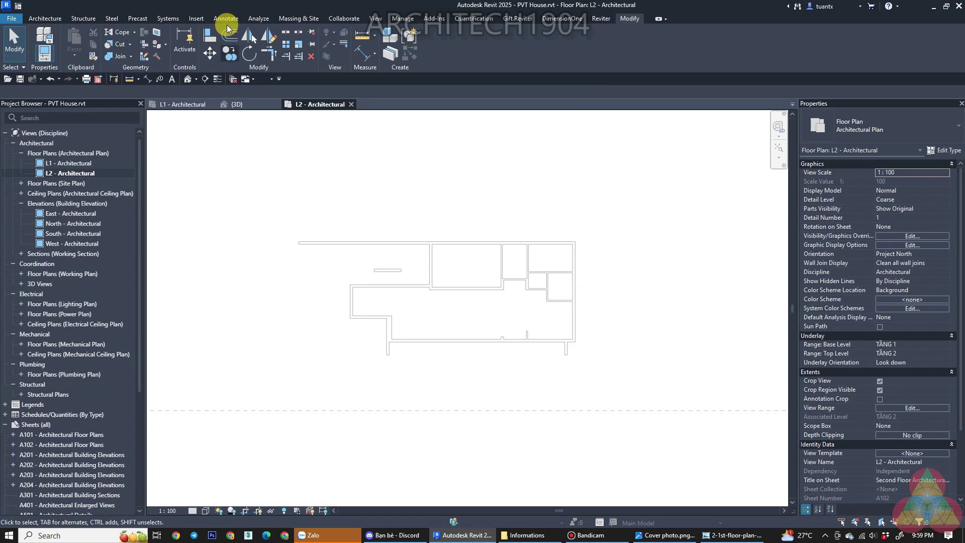
# Import 3-2st-floor-plan-3.jpg from the Informations folder and place it in the L2 plan
pyautogui.click(196, 20)
pyautogui.click(378, 45)
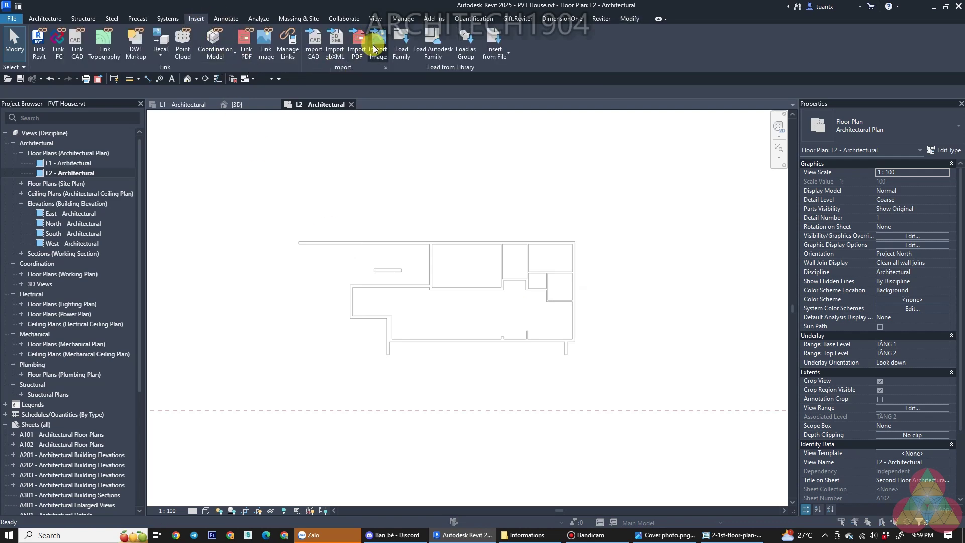
pyautogui.click(602, 180)
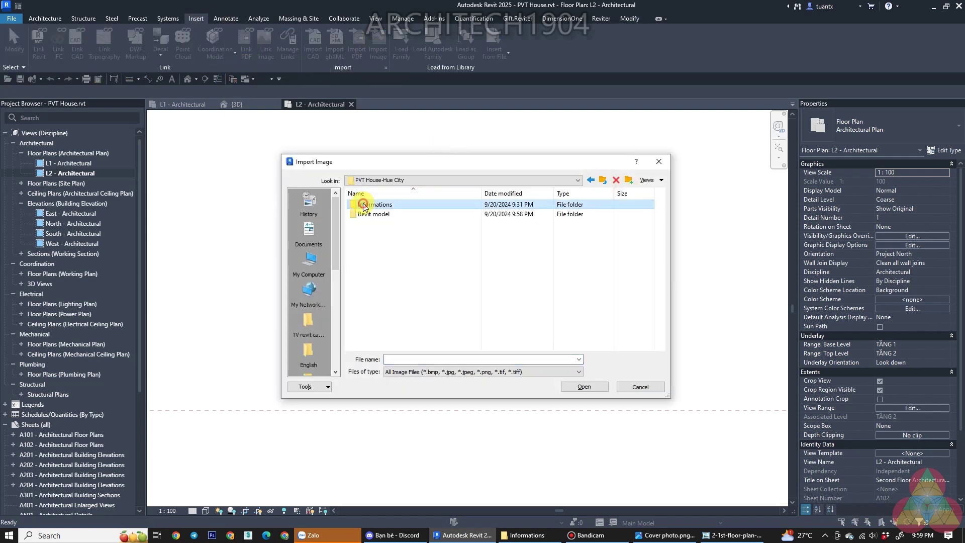
pyautogui.doubleClick(360, 204)
pyautogui.moveTo(386, 224)
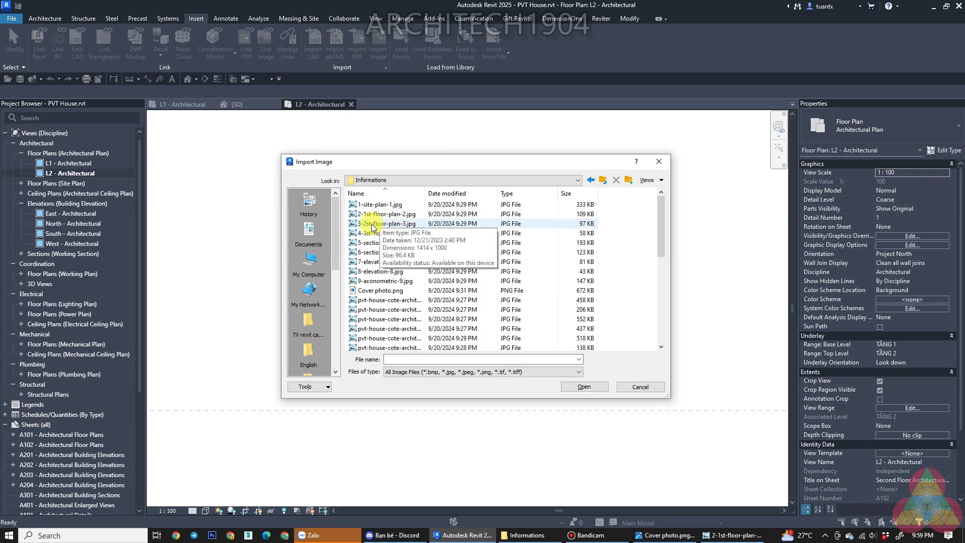
pyautogui.doubleClick(371, 224)
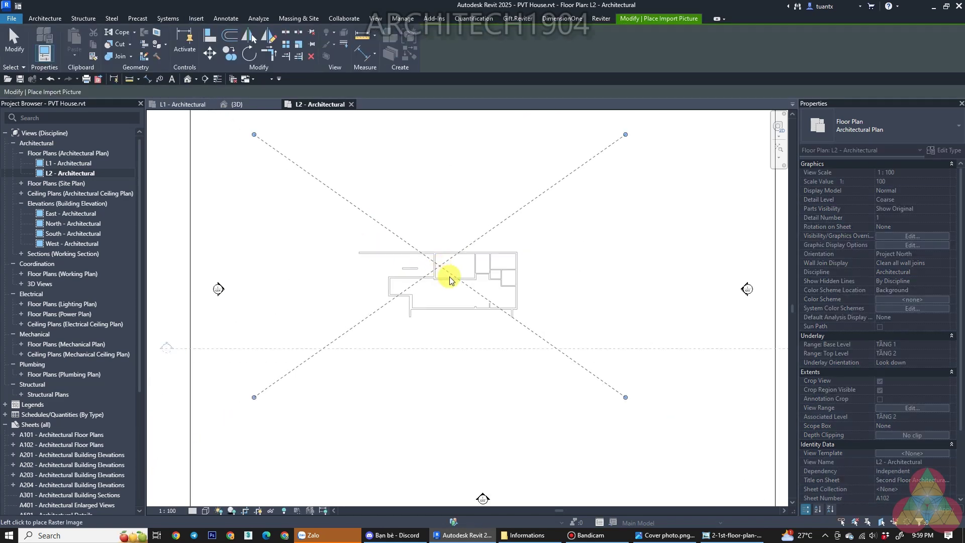
pyautogui.click(449, 286)
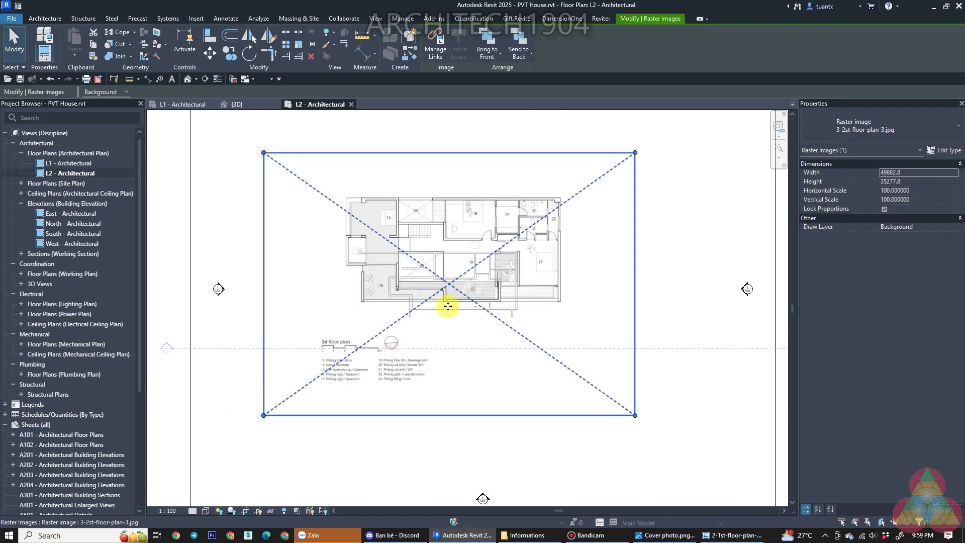
# Scale the image graphically to true size using the scale bar's 0 and 3 marks
pyautogui.click(297, 45)
pyautogui.scroll(3, 254, 352)
pyautogui.scroll(3, 253, 367)
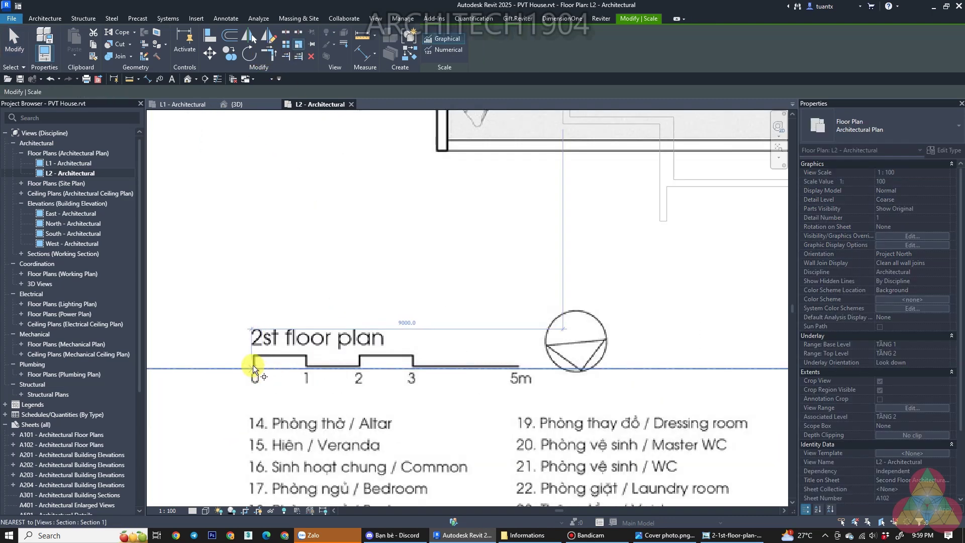
pyautogui.click(254, 365)
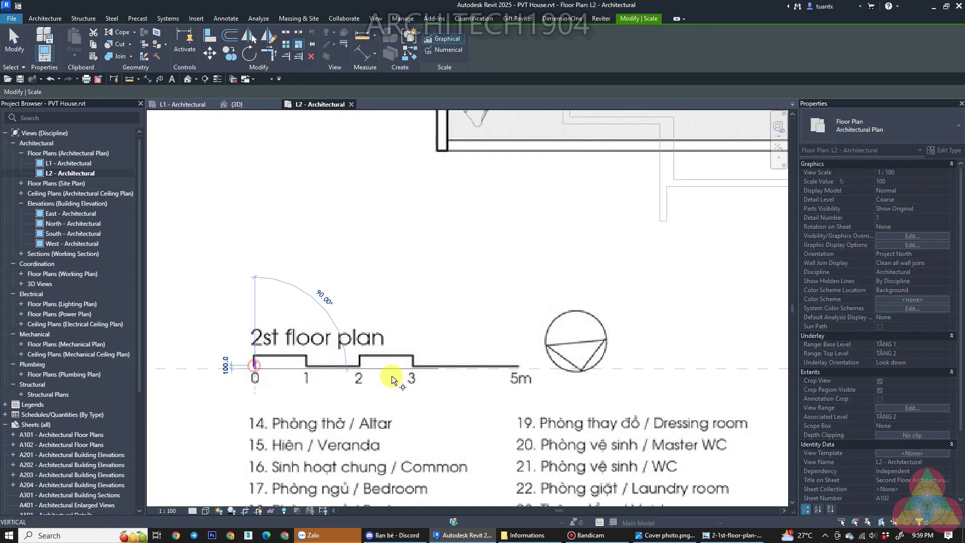
pyautogui.click(517, 367)
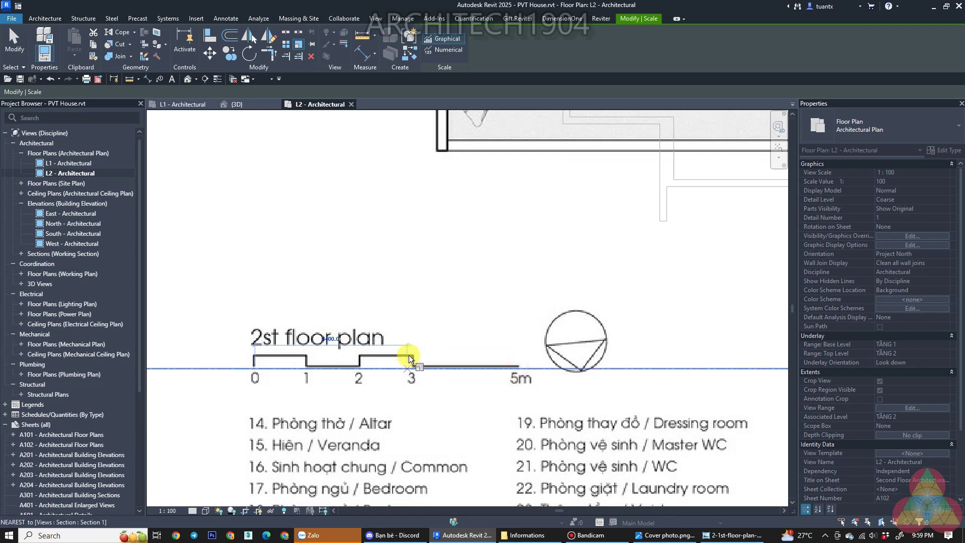
pyautogui.write('5000')
pyautogui.click(409, 355)
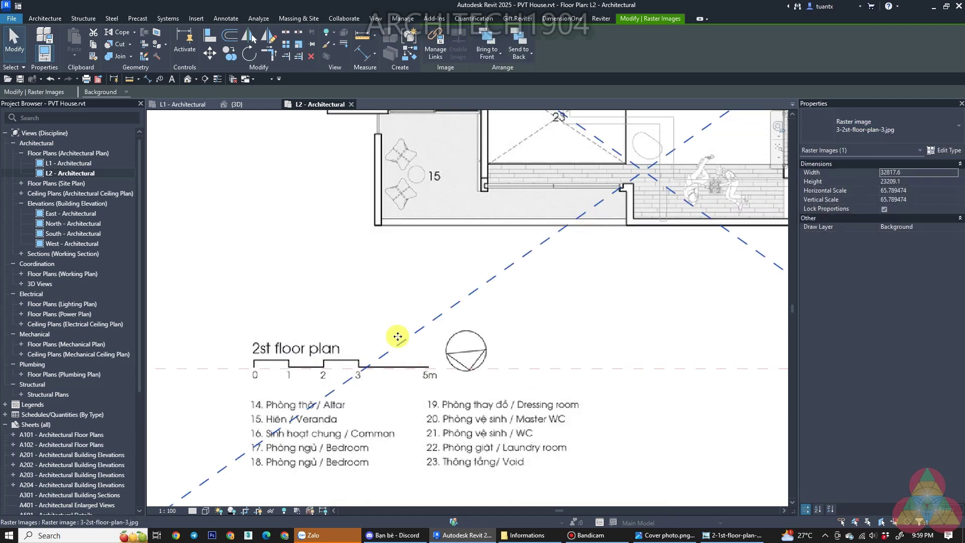
pyautogui.scroll(-5, 394, 353)
pyautogui.press('Escape')
pyautogui.scroll(2, 394, 296)
pyautogui.moveTo(344, 287); pyautogui.dragTo(276, 292, button='middle')
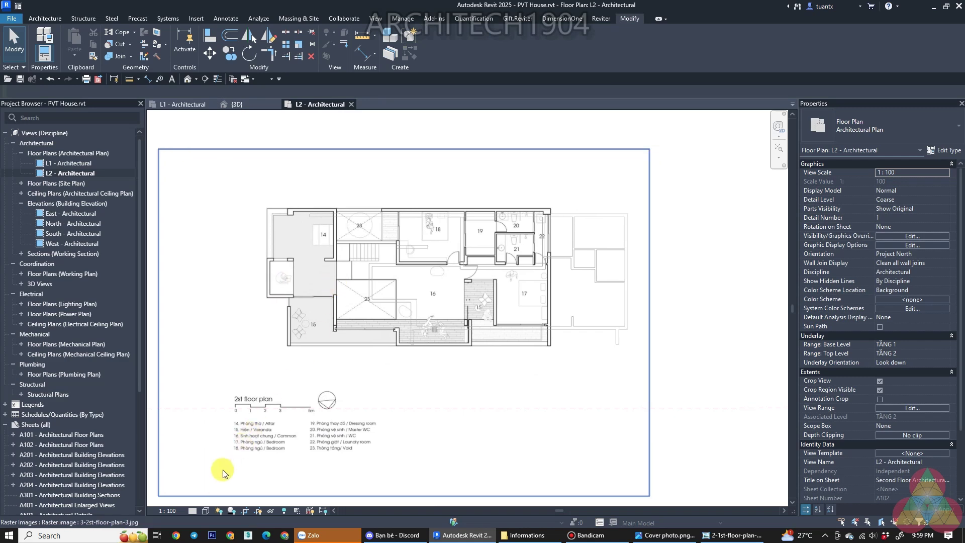
pyautogui.click(192, 511)
pyautogui.click(203, 490)
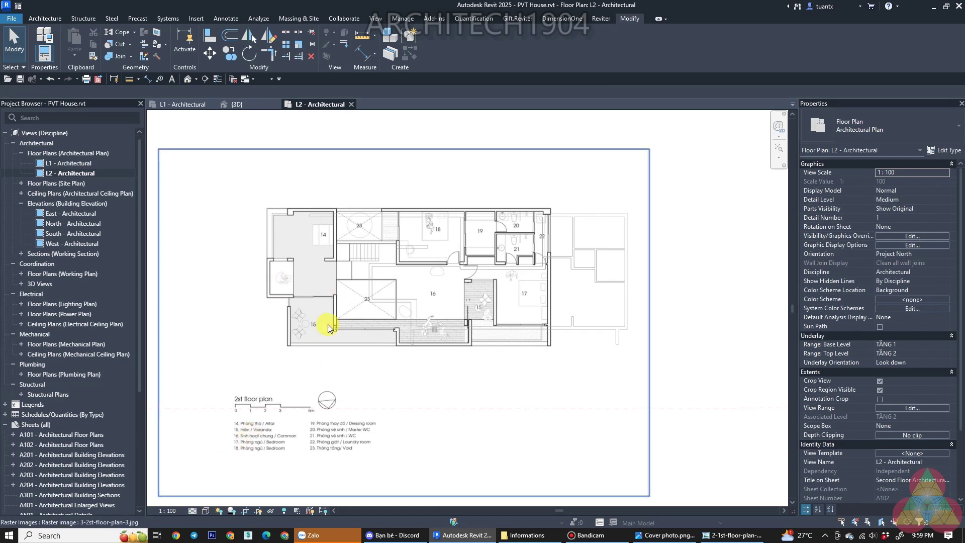
pyautogui.scroll(2, 352, 314)
pyautogui.scroll(1, 571, 236)
pyautogui.scroll(1, 593, 234)
pyautogui.scroll(1, 613, 233)
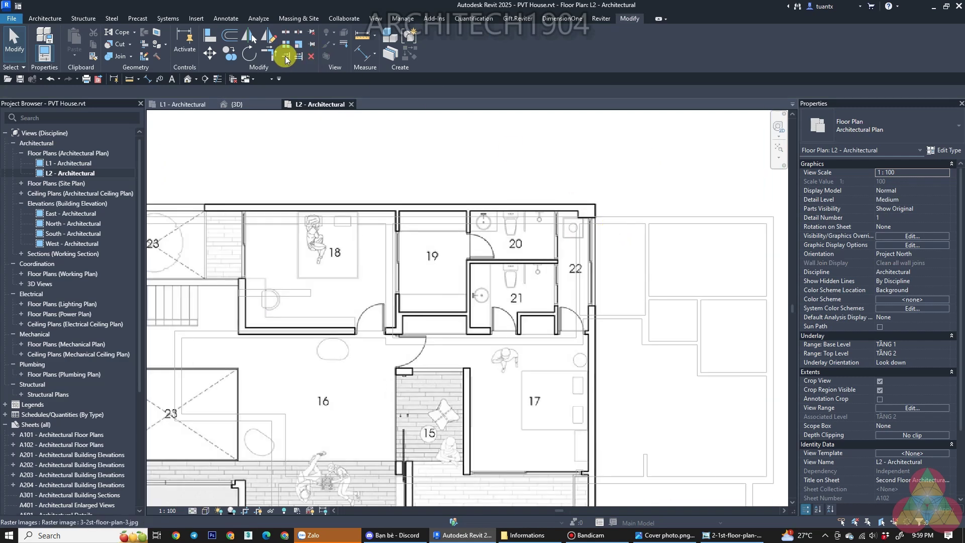
pyautogui.click(210, 53)
pyautogui.click(595, 204)
pyautogui.click(472, 201)
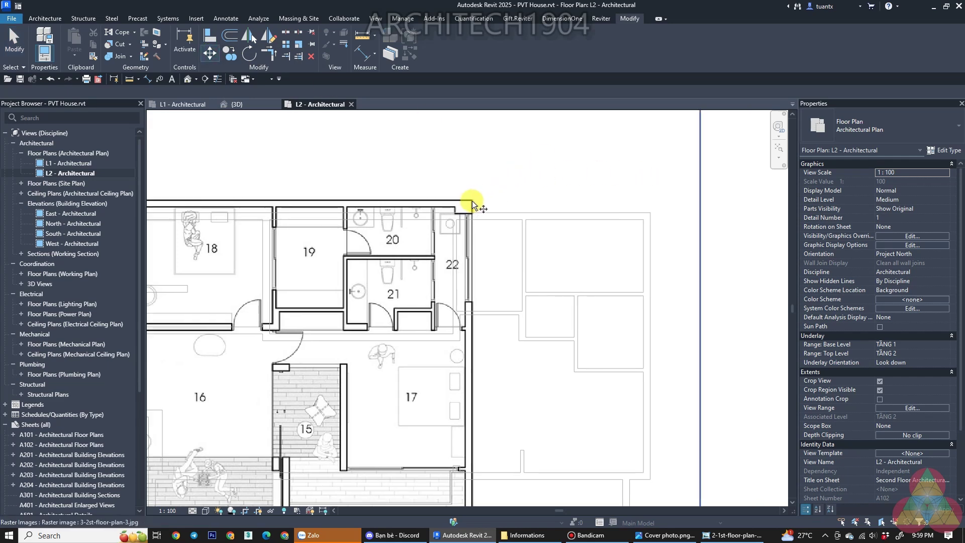
pyautogui.scroll(-2, 573, 219)
pyautogui.scroll(-2, 636, 245)
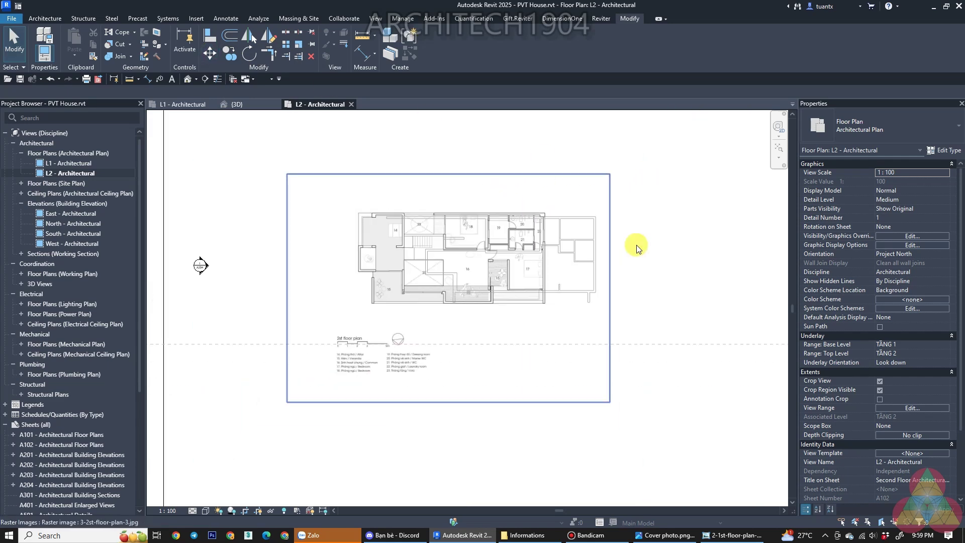
pyautogui.click(608, 289)
pyautogui.moveTo(567, 316); pyautogui.dragTo(616, 316)
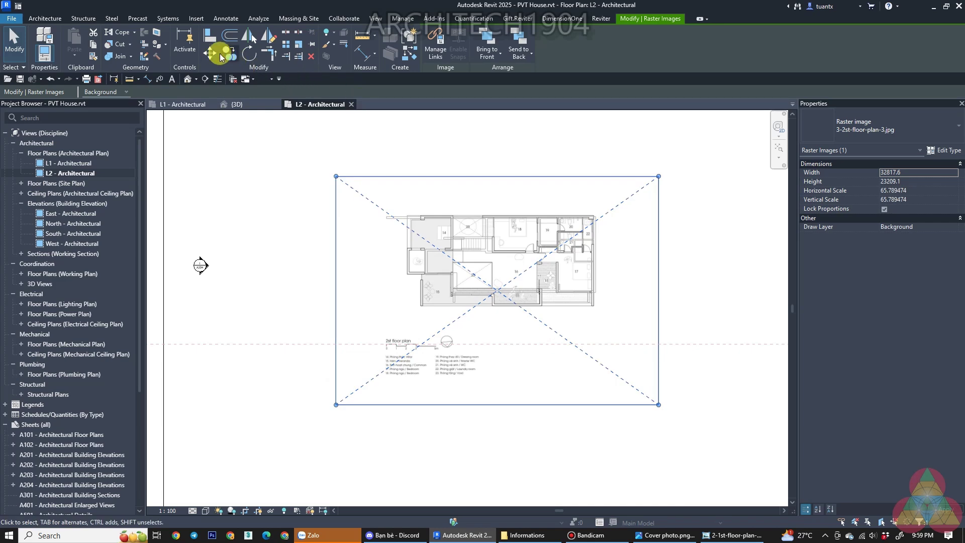
pyautogui.click(221, 55)
pyautogui.scroll(2, 564, 212)
pyautogui.scroll(2, 500, 221)
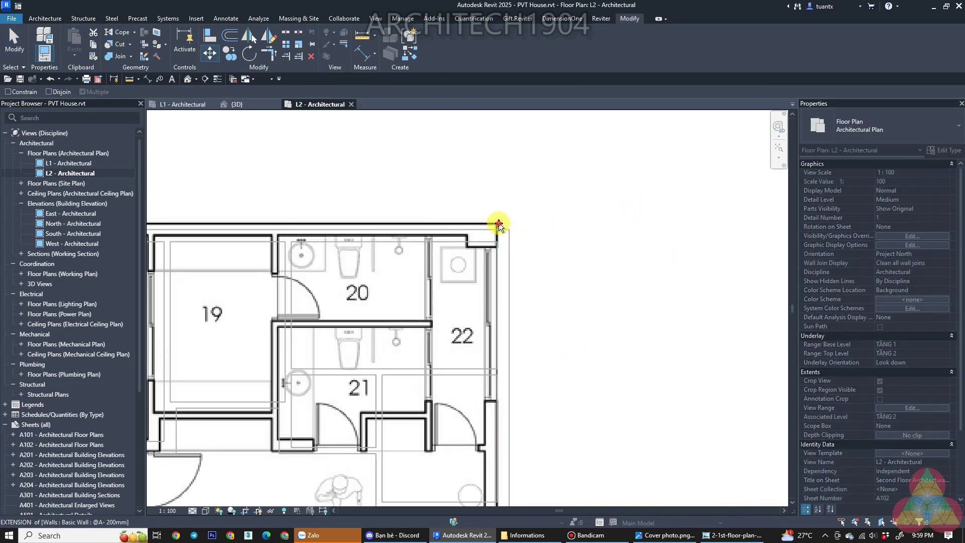
pyautogui.click(499, 225)
pyautogui.click(509, 228)
pyautogui.scroll(-3, 536, 235)
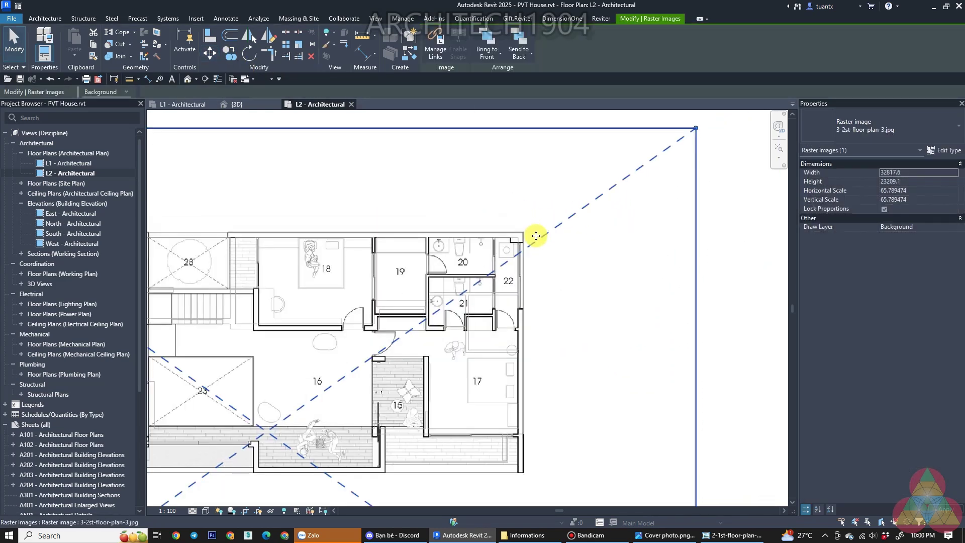
pyautogui.scroll(-1, 585, 232)
pyautogui.scroll(-1, 674, 218)
pyautogui.scroll(1, 502, 236)
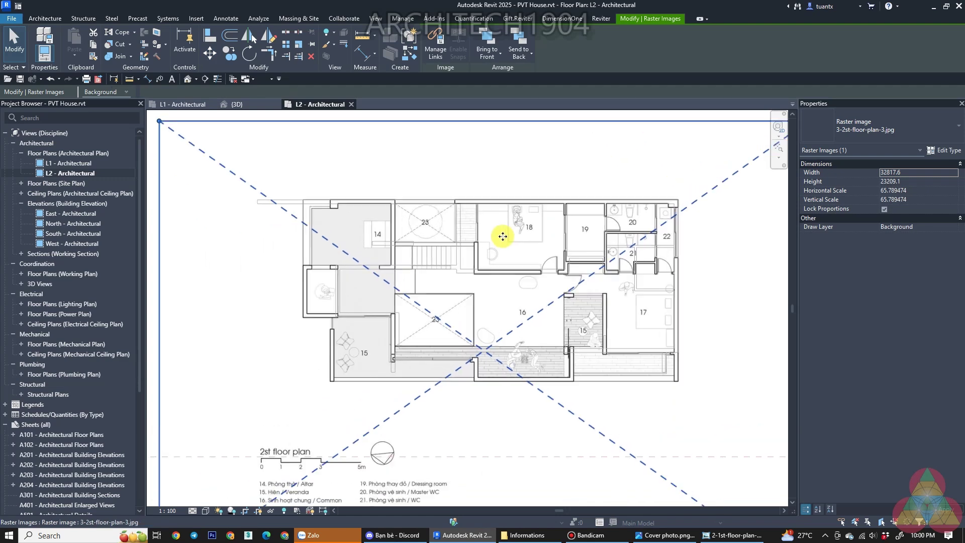
pyautogui.scroll(1, 502, 236)
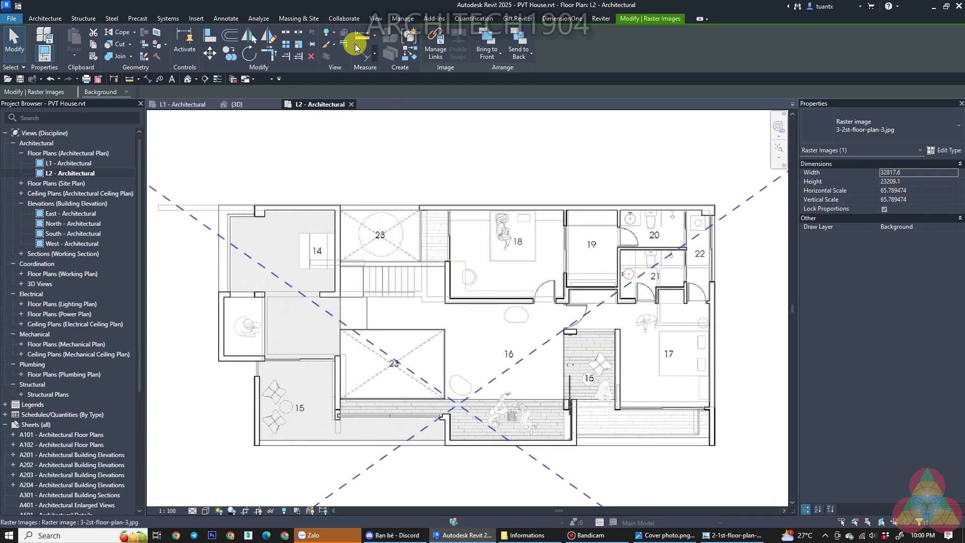
pyautogui.scroll(-2, 420, 219)
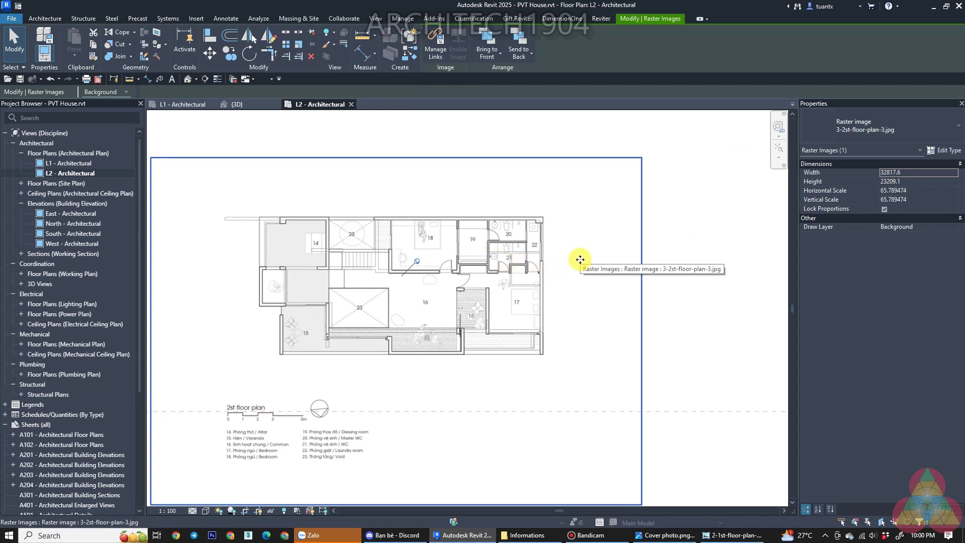
pyautogui.scroll(1, 327, 344)
pyautogui.scroll(1, 326, 340)
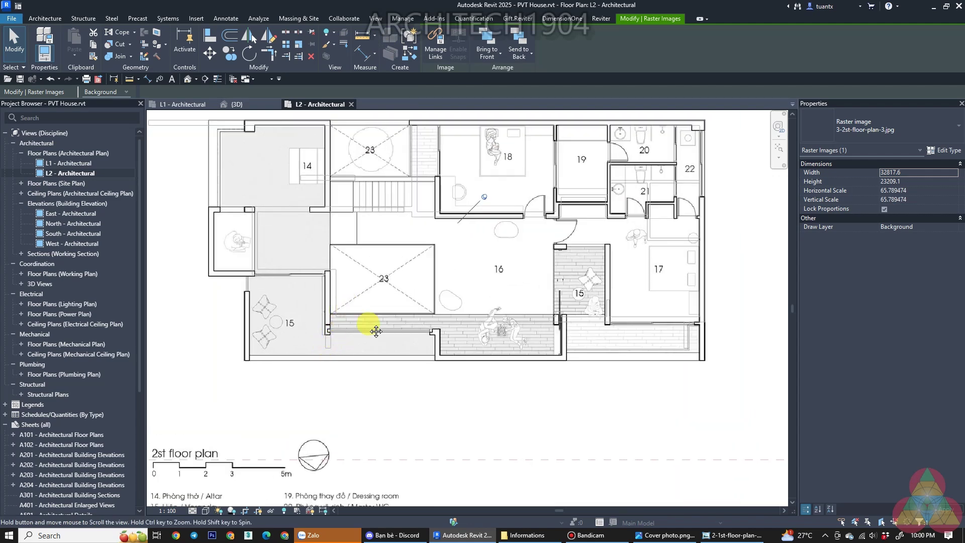
pyautogui.moveTo(376, 331); pyautogui.dragTo(464, 409, button='middle')
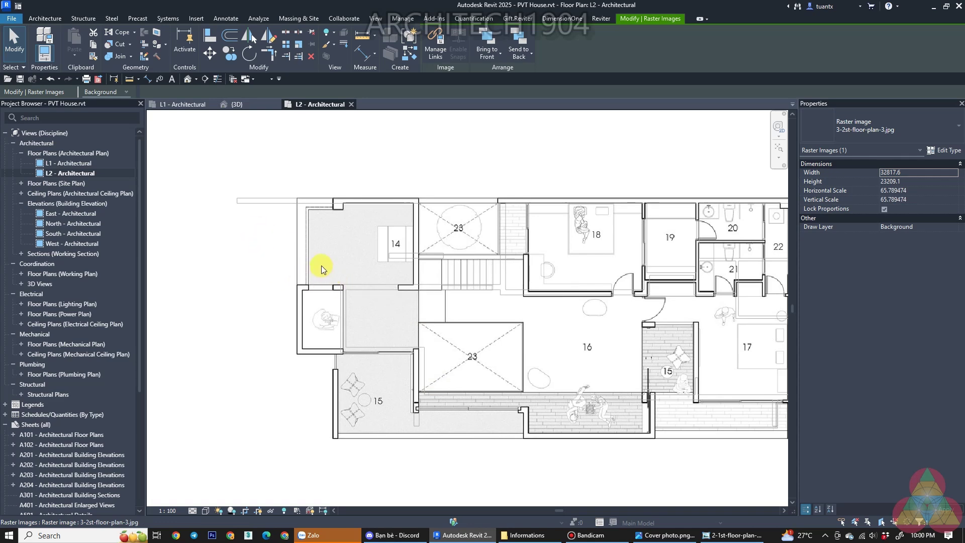
pyautogui.scroll(-2, 321, 265)
pyautogui.press('Escape')
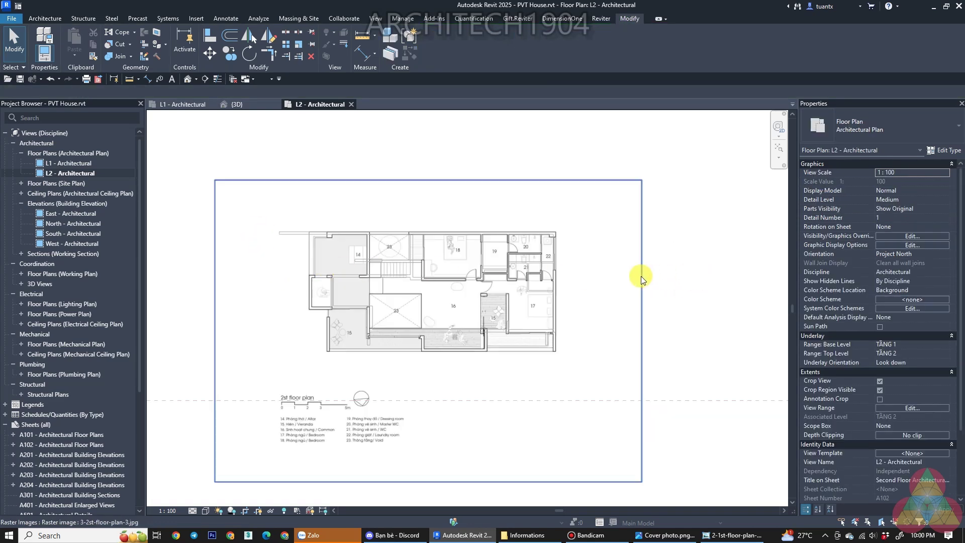
pyautogui.scroll(2, 402, 242)
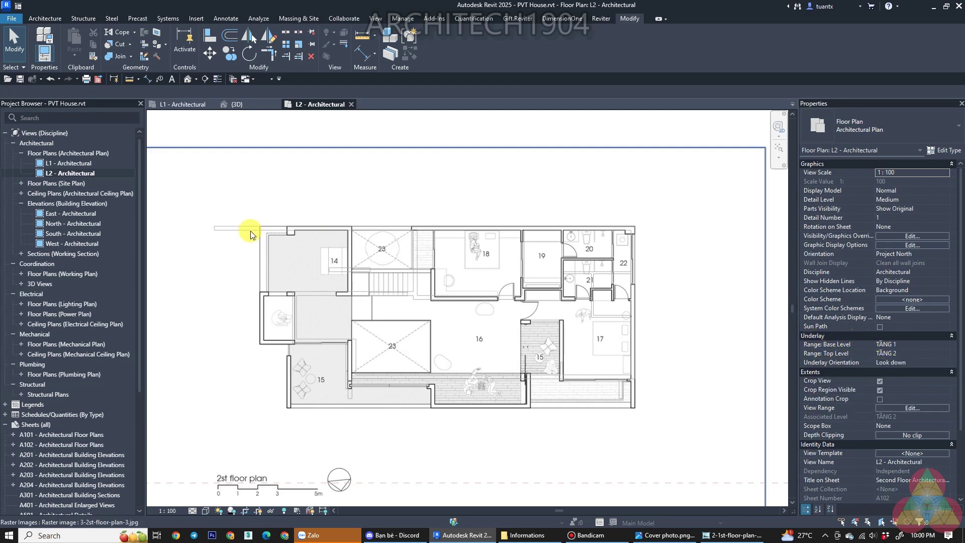
pyautogui.scroll(2, 286, 231)
pyautogui.scroll(3, 264, 228)
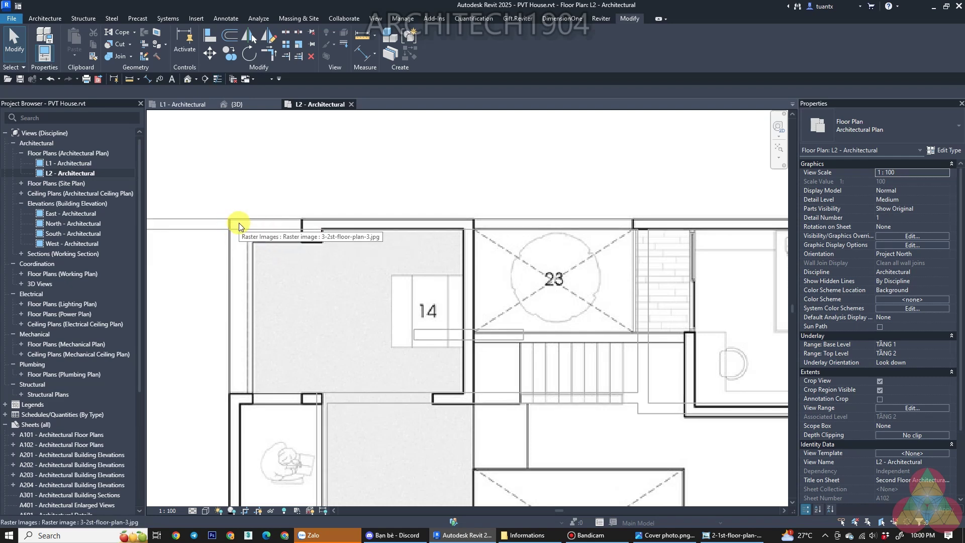
pyautogui.scroll(-2, 239, 222)
pyautogui.scroll(-2, 221, 216)
pyautogui.scroll(-1, 200, 217)
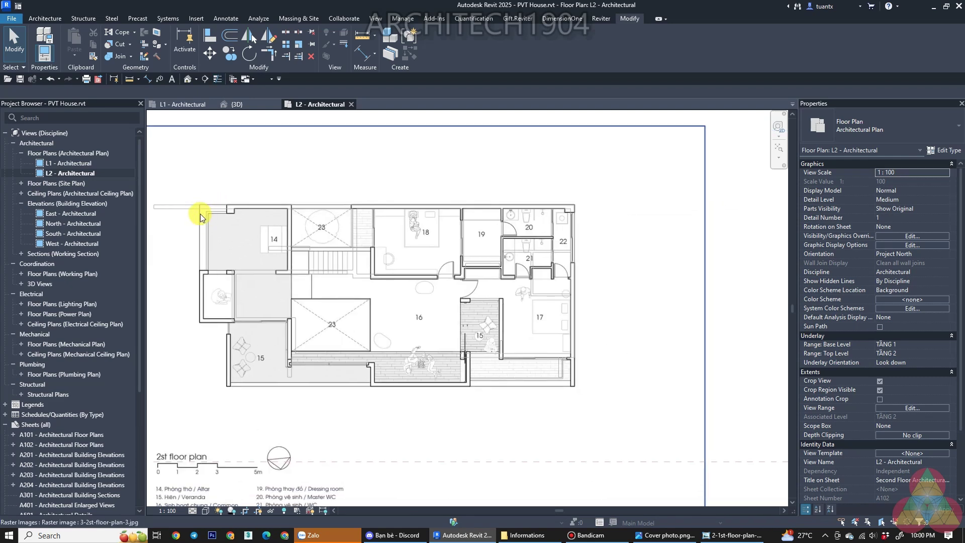
pyautogui.scroll(1, 302, 216)
pyautogui.scroll(1, 322, 221)
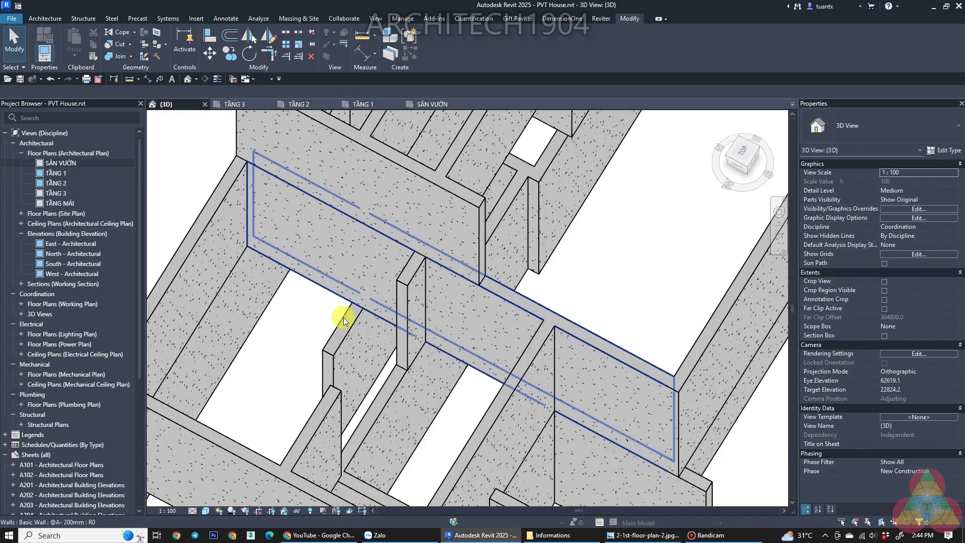
# Orbit the 3D wall model from above, then bring up 2-1st-floor-plan-2.jpg in Photo Viewer
pyautogui.moveTo(555, 373)
pyautogui.keyDown('shift'); pyautogui.mouseDown(button='middle')
pyautogui.moveTo(422, 324)
pyautogui.moveTo(420, 302)
pyautogui.moveTo(409, 306)
pyautogui.mouseUp(button='middle'); pyautogui.keyUp('shift')
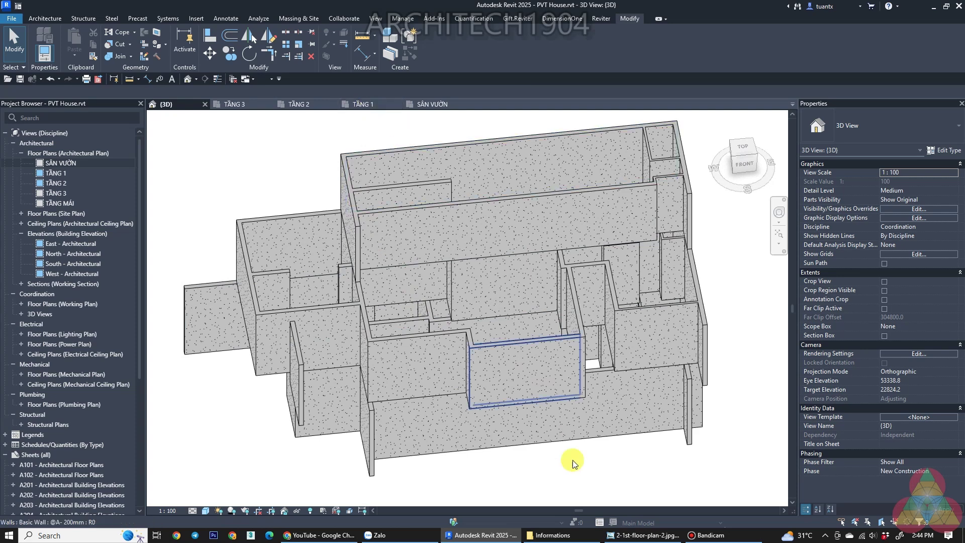
pyautogui.click(641, 534)
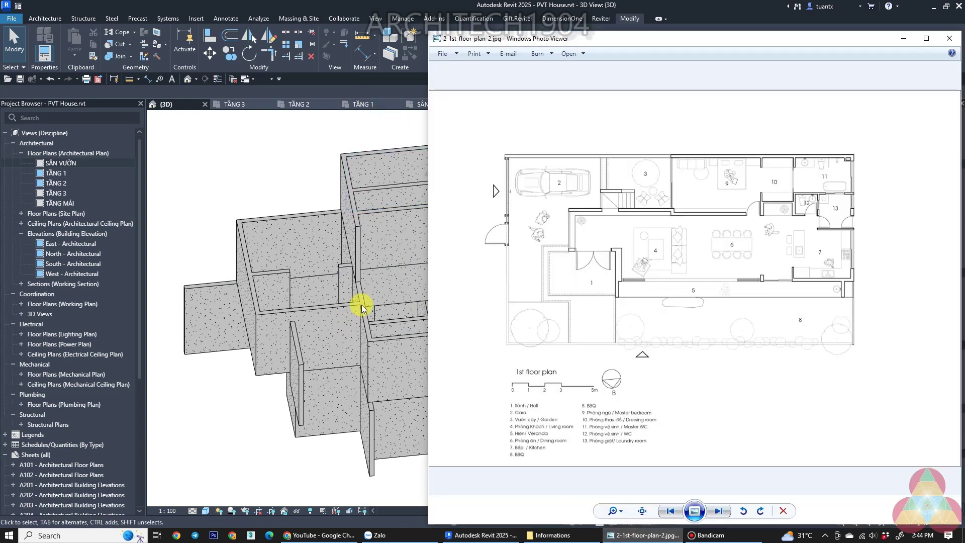
# Step to the 5-section-1-5.jpg section image, zoom to study it, then return to Revit
pyautogui.press('Right')
pyautogui.press('Right')
pyautogui.press('Right')
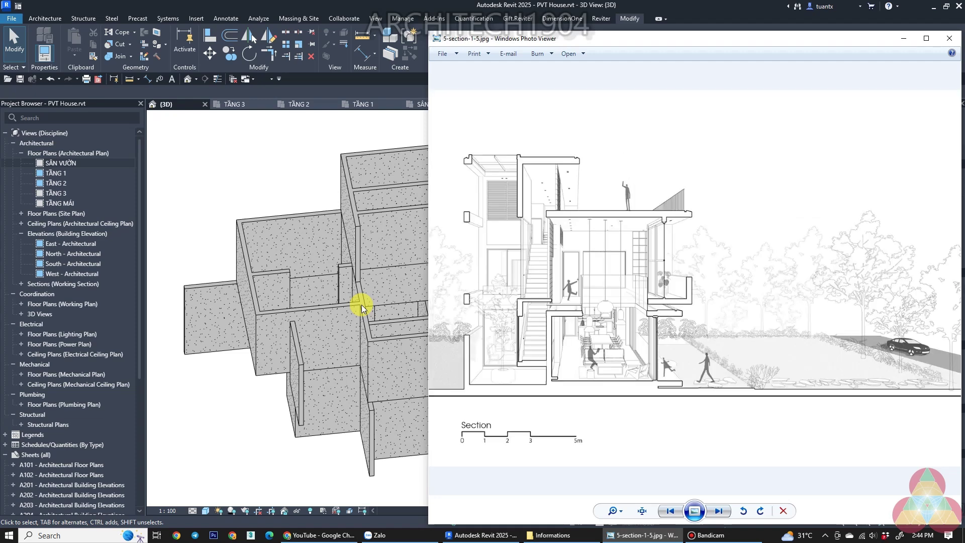
pyautogui.scroll(5, 624, 302)
pyautogui.scroll(3, 678, 322)
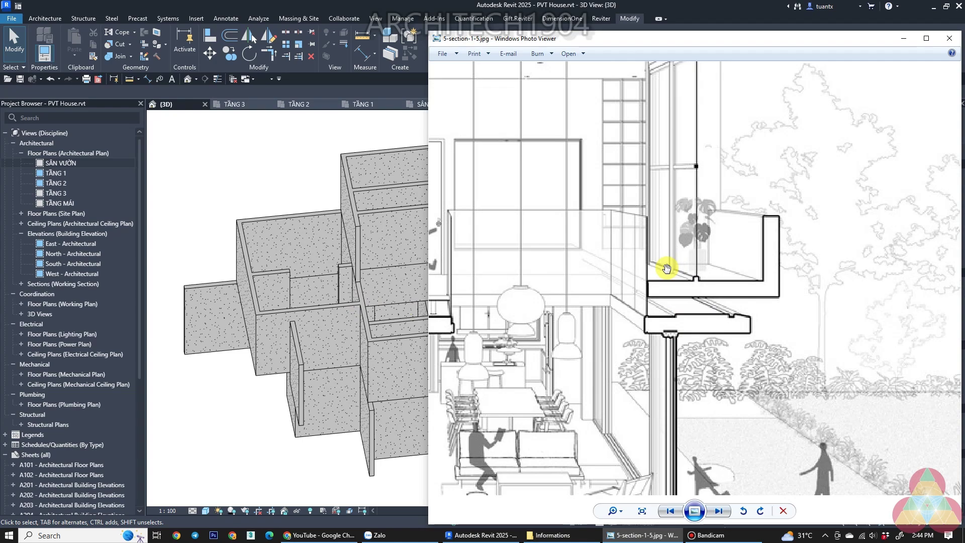
pyautogui.scroll(-3, 667, 269)
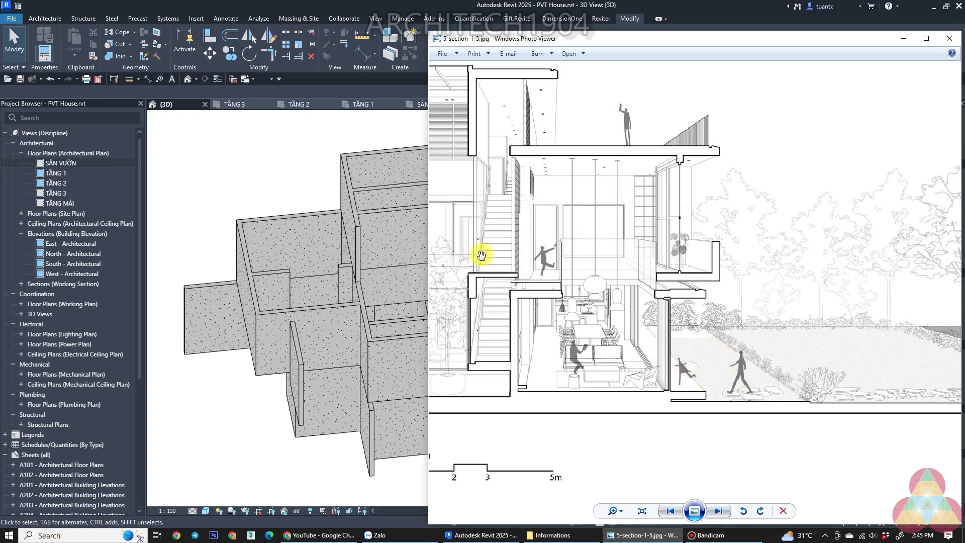
pyautogui.click(245, 169)
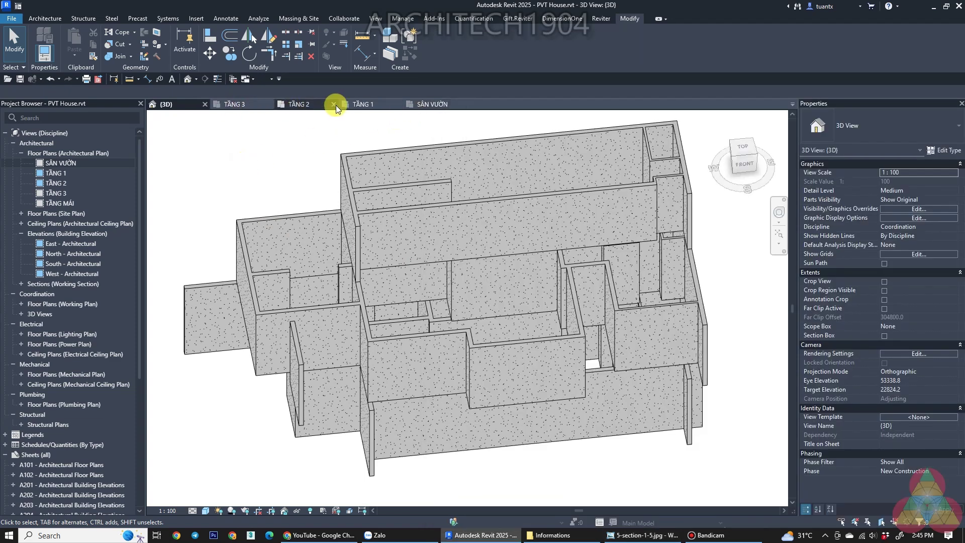
# Switch to the TẦNG 1 plan and start a Property Line from Massing & Site
pyautogui.click(365, 107)
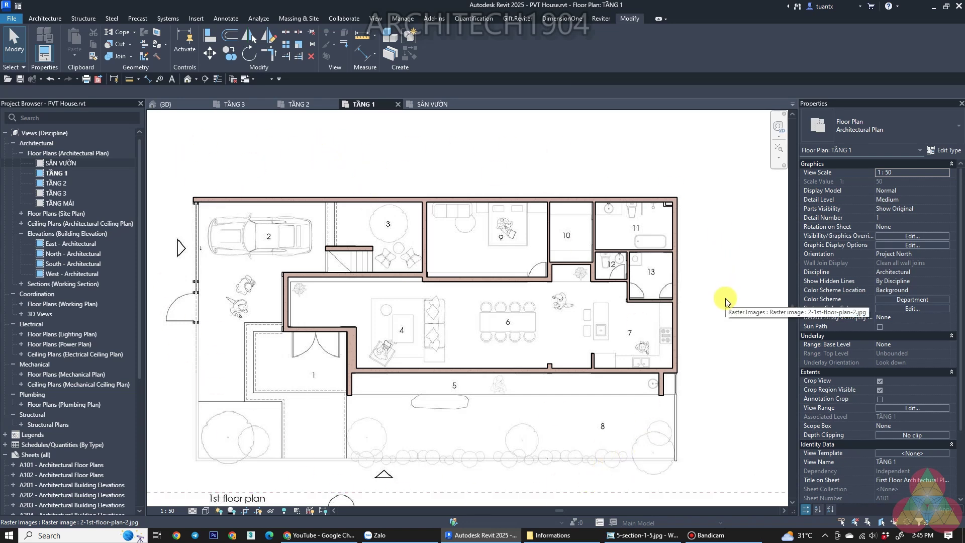
pyautogui.click(45, 18)
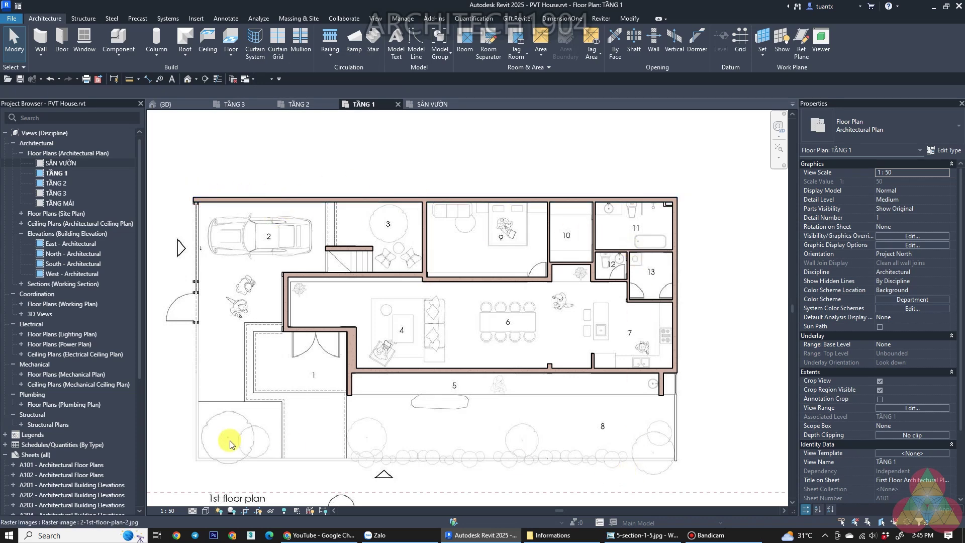
pyautogui.click(403, 18)
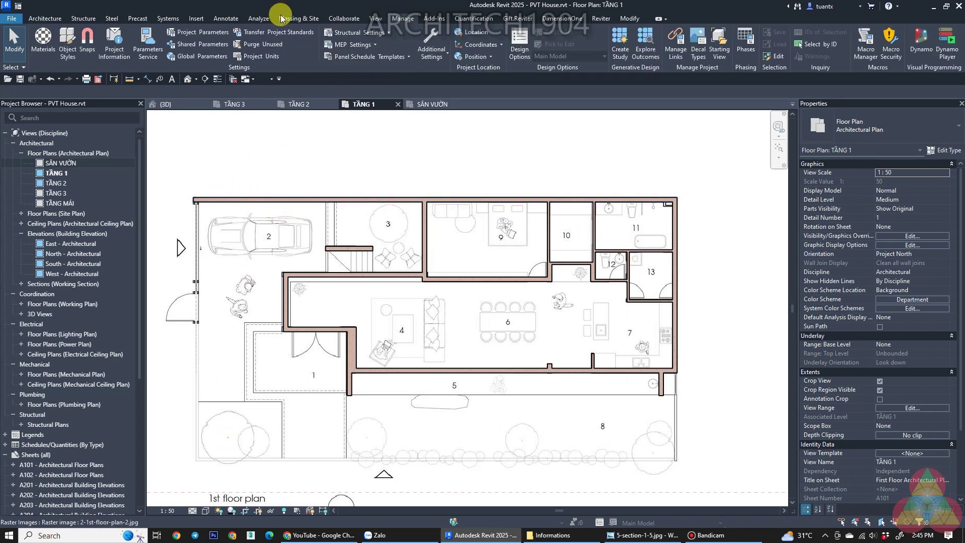
pyautogui.click(290, 21)
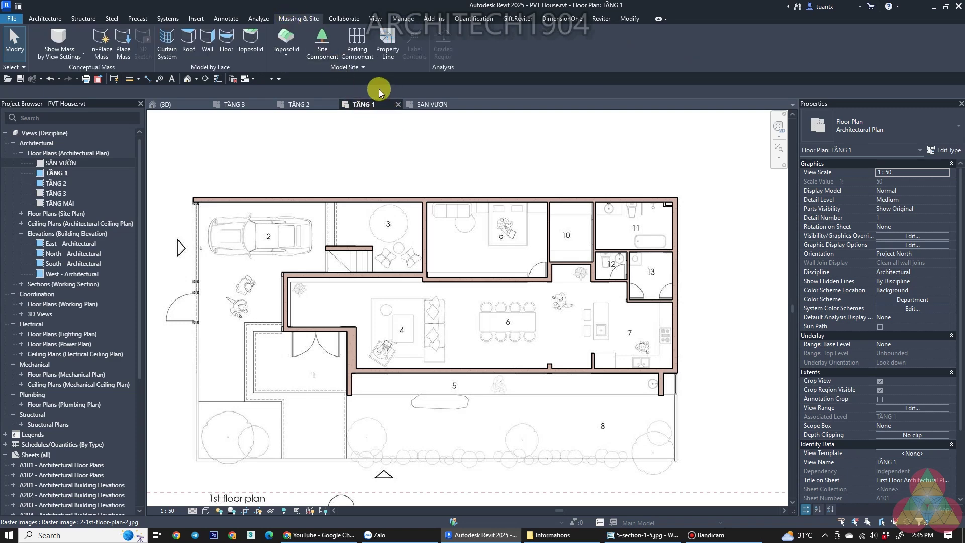
pyautogui.click(384, 43)
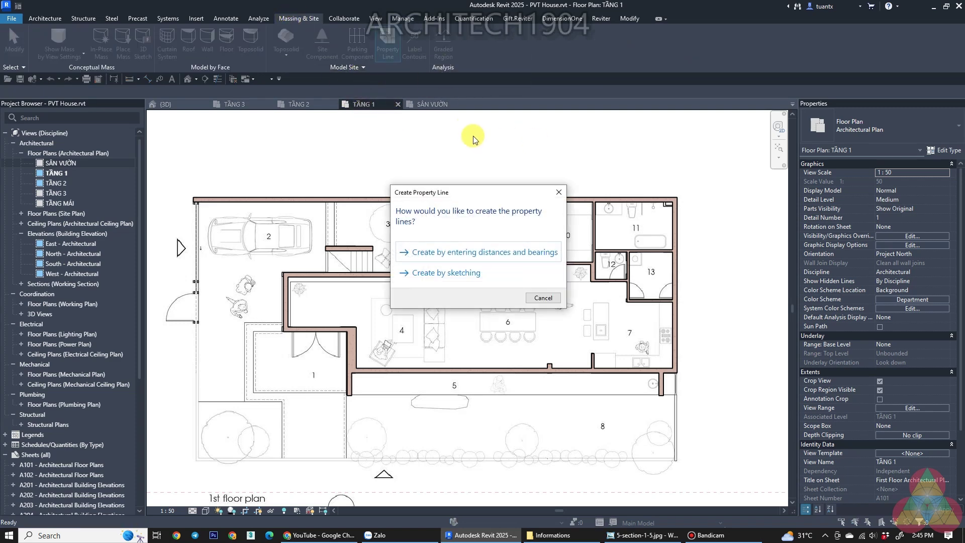
# Sketch a rectangular property line from the top-right wall corner to the bottom-left
pyautogui.click(448, 275)
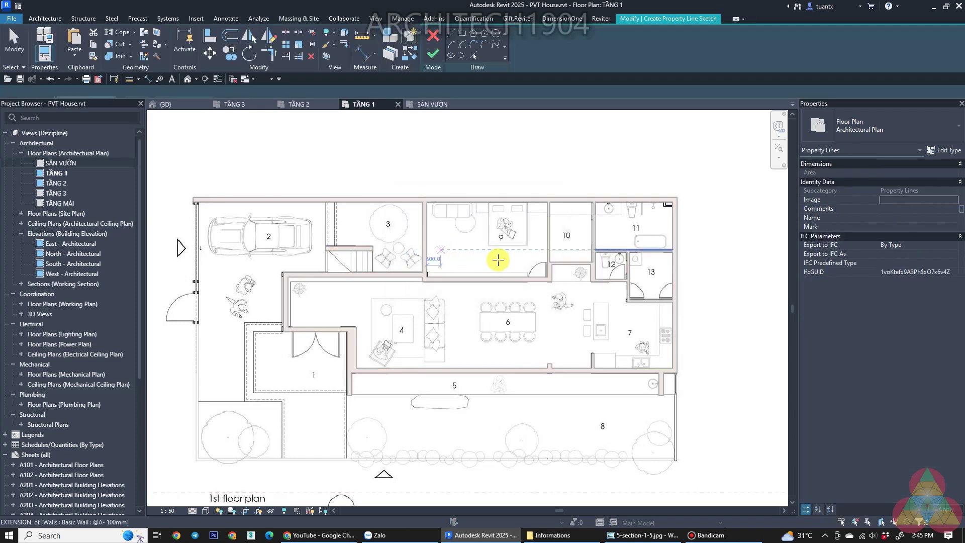
pyautogui.click(461, 33)
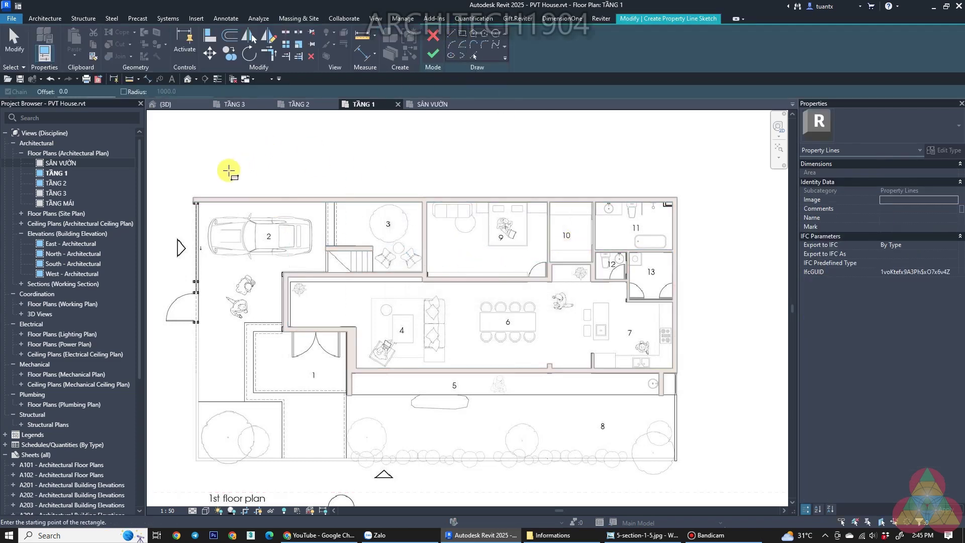
pyautogui.click(676, 198)
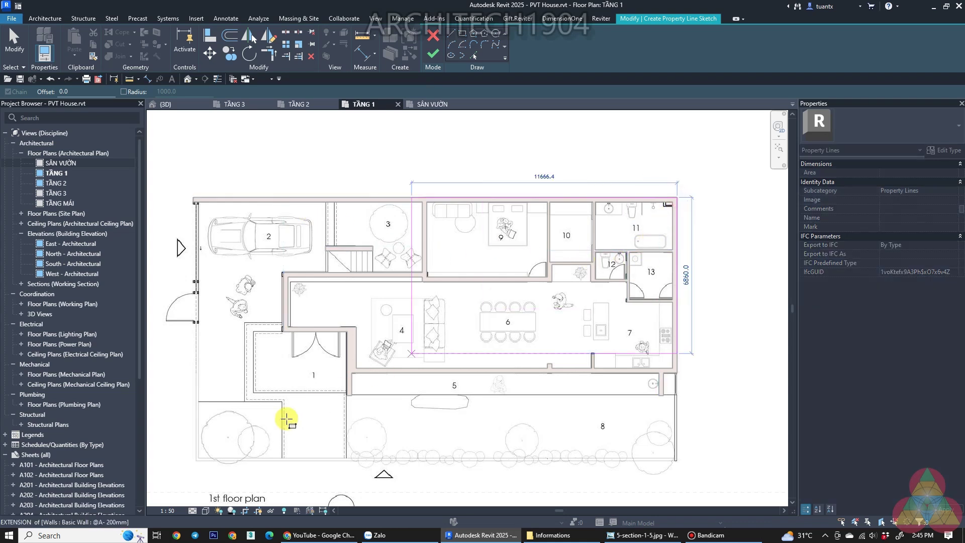
pyautogui.click(193, 461)
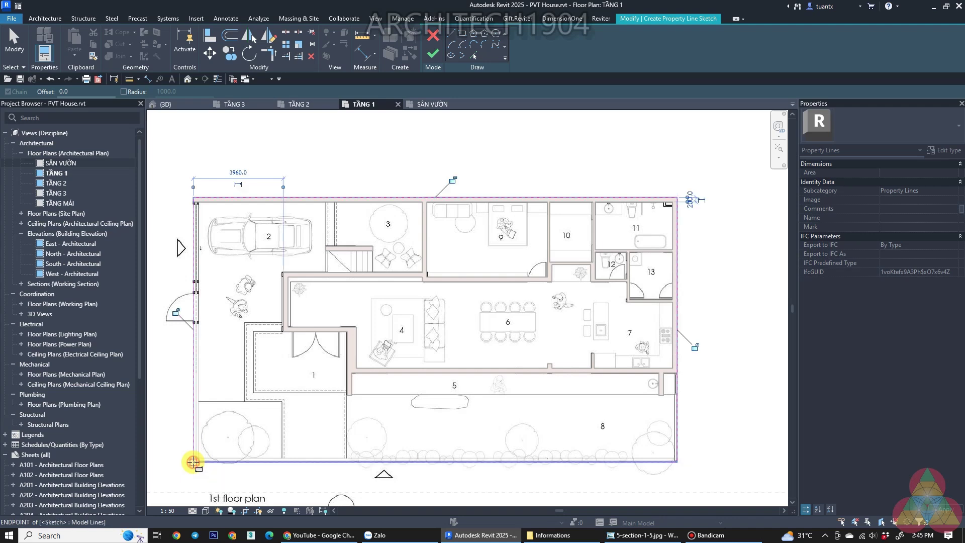
pyautogui.scroll(-2, 329, 329)
pyautogui.click(29, 59)
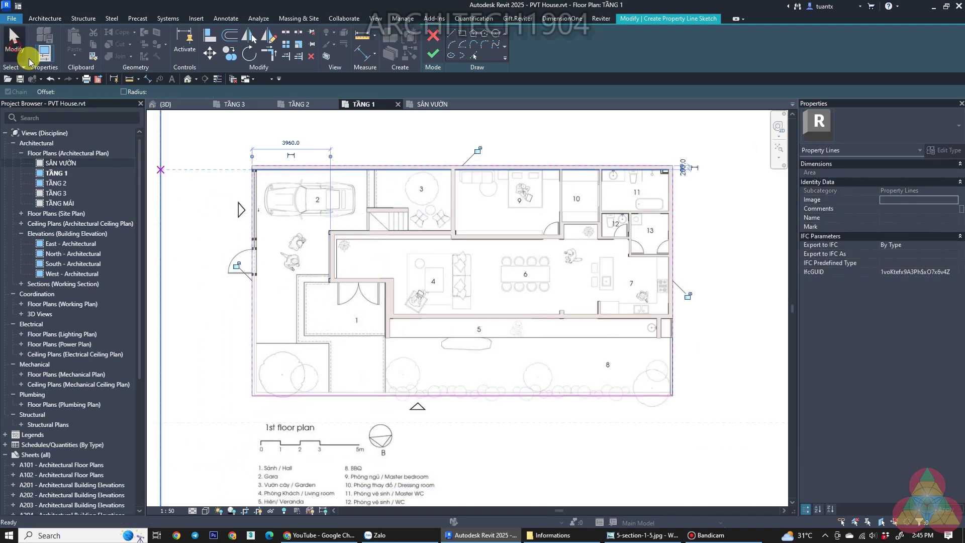
# Select the property line's left, bottom and top edges to check their dimensions
pyautogui.click(252, 189)
pyautogui.scroll(3, 246, 177)
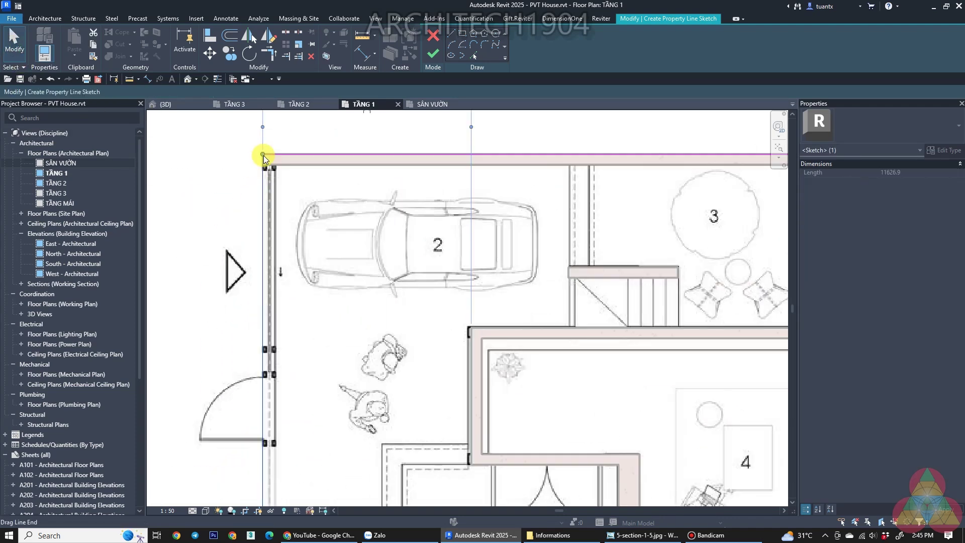
pyautogui.scroll(-3, 263, 155)
pyautogui.scroll(1, 328, 332)
pyautogui.click(350, 413)
pyautogui.scroll(-2, 387, 382)
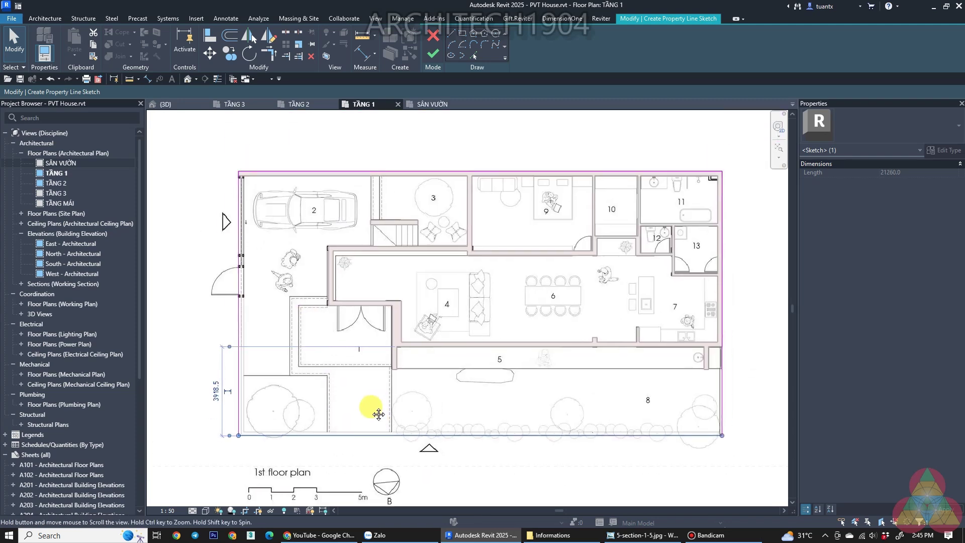
pyautogui.click(267, 176)
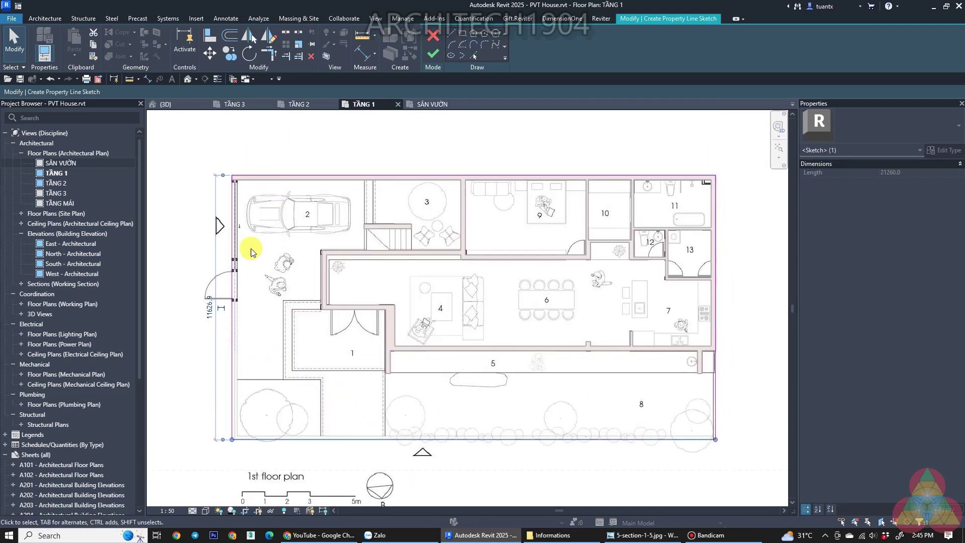
pyautogui.scroll(2, 188, 269)
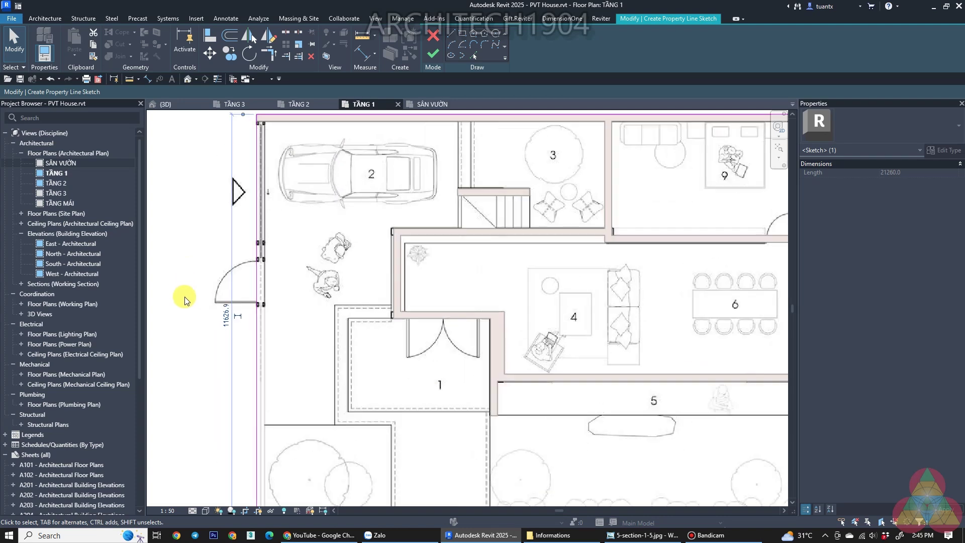
pyautogui.moveTo(216, 315); pyautogui.dragTo(239, 274, button='middle')
pyautogui.scroll(1, 257, 263)
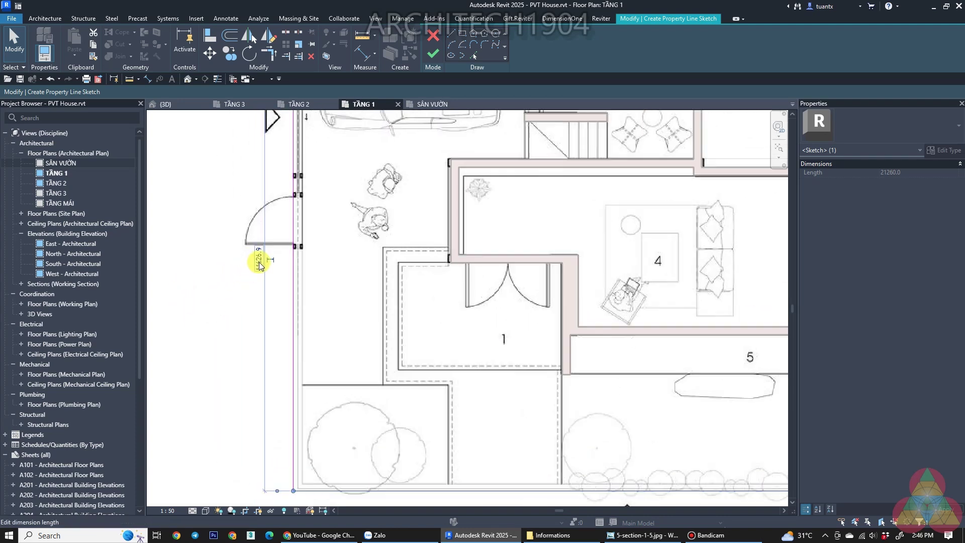
pyautogui.scroll(1, 257, 264)
# Set the 11626.9 depth to 11600, finish the sketch, and move the plan image up-right
pyautogui.click(260, 264)
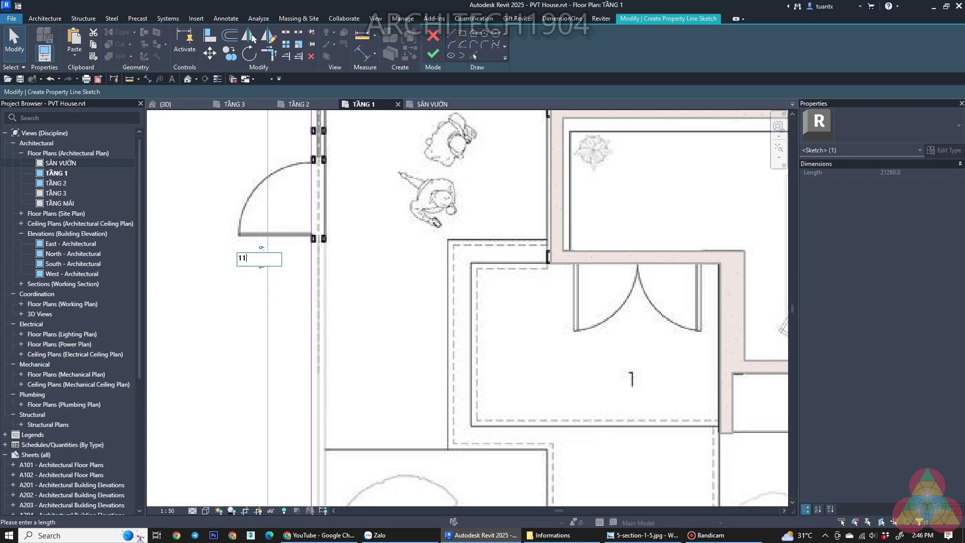
pyautogui.write('11600')
pyautogui.press('Return')
pyautogui.scroll(-4, 323, 360)
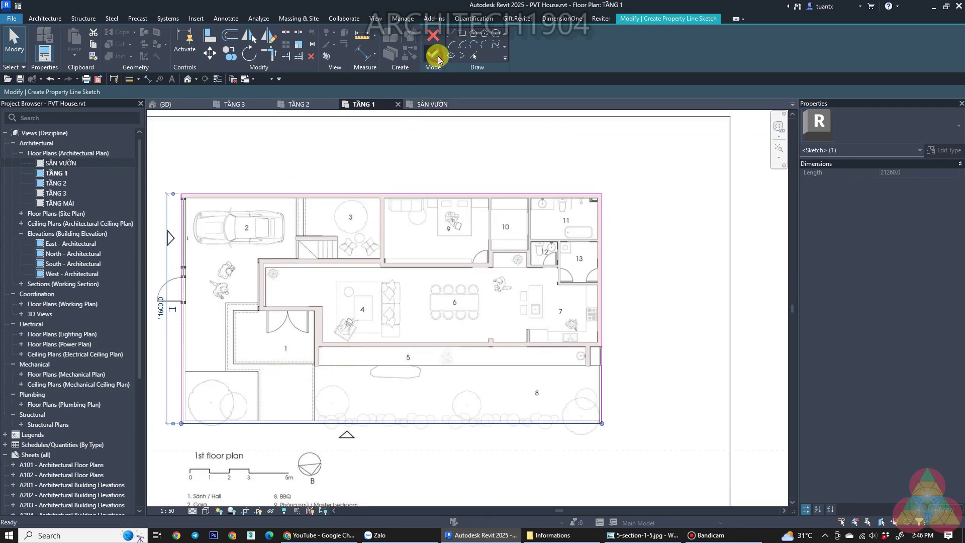
pyautogui.click(433, 53)
pyautogui.click(519, 435)
pyautogui.moveTo(519, 436); pyautogui.dragTo(626, 404)
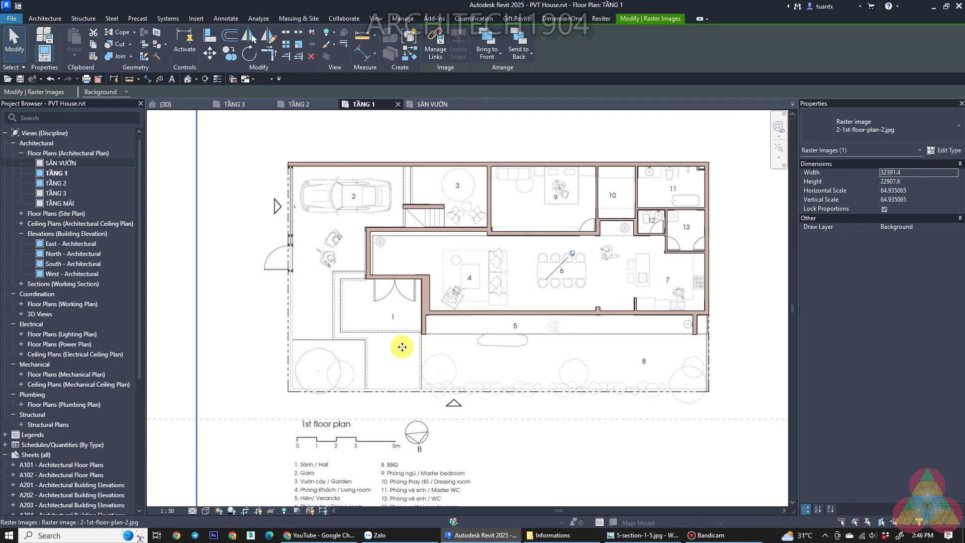
# Review the TẦNG 2 and TẦNG 3 plans, then return to TẦNG 1's garage and entrance area
pyautogui.click(303, 105)
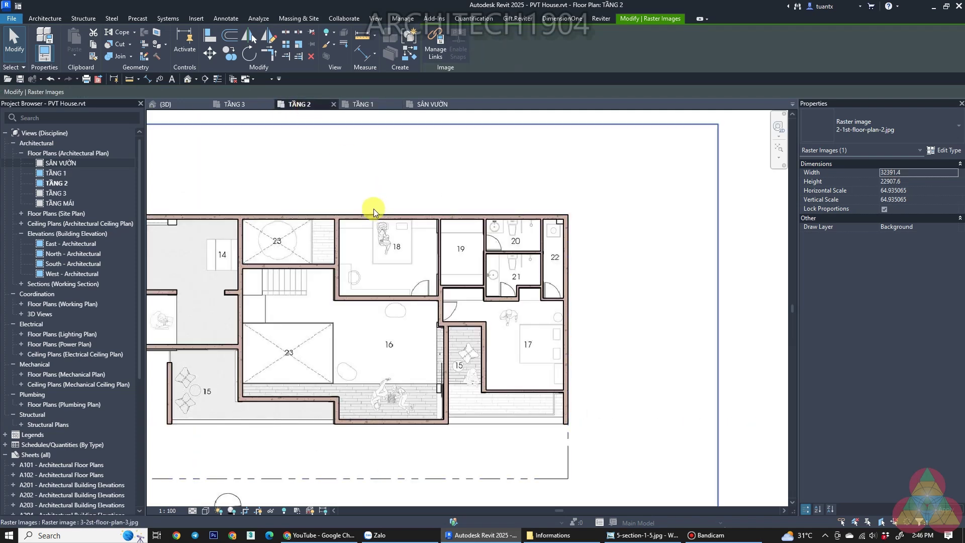
pyautogui.scroll(-3, 372, 209)
pyautogui.click(243, 105)
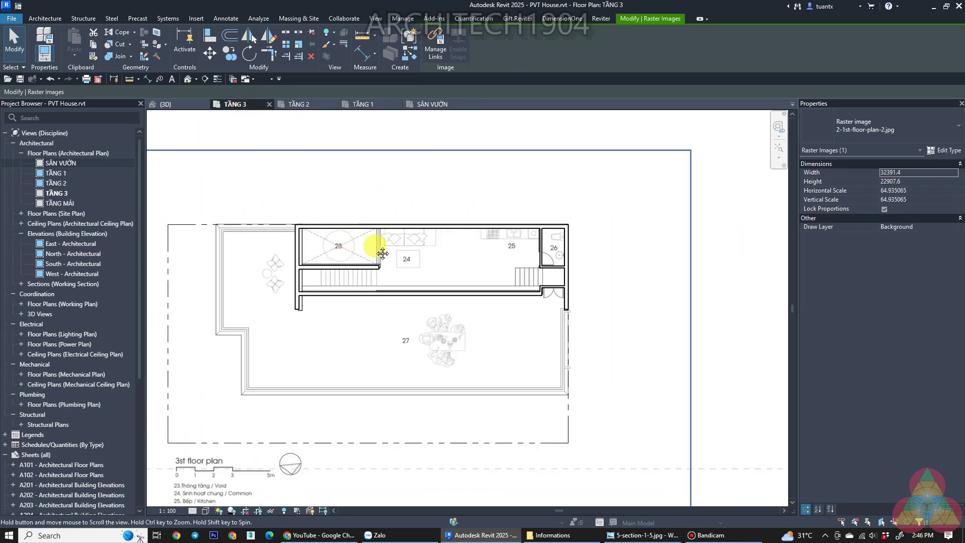
pyautogui.click(261, 193)
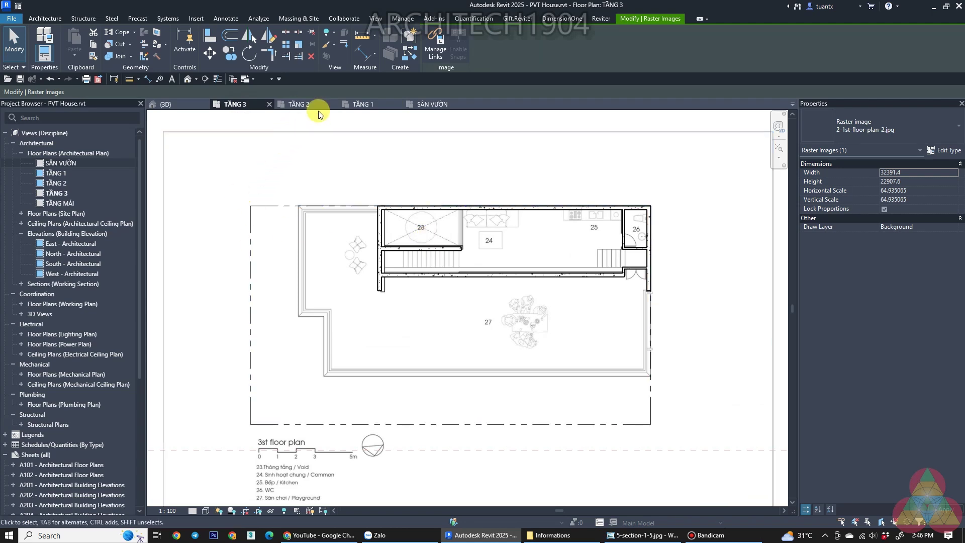
pyautogui.click(364, 104)
pyautogui.scroll(3, 355, 291)
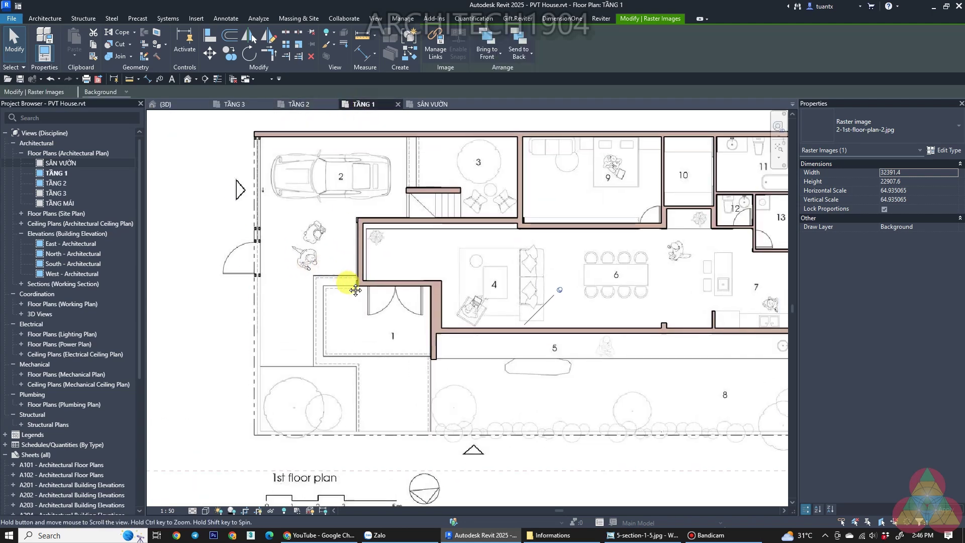
pyautogui.moveTo(355, 291); pyautogui.dragTo(272, 333, button='middle')
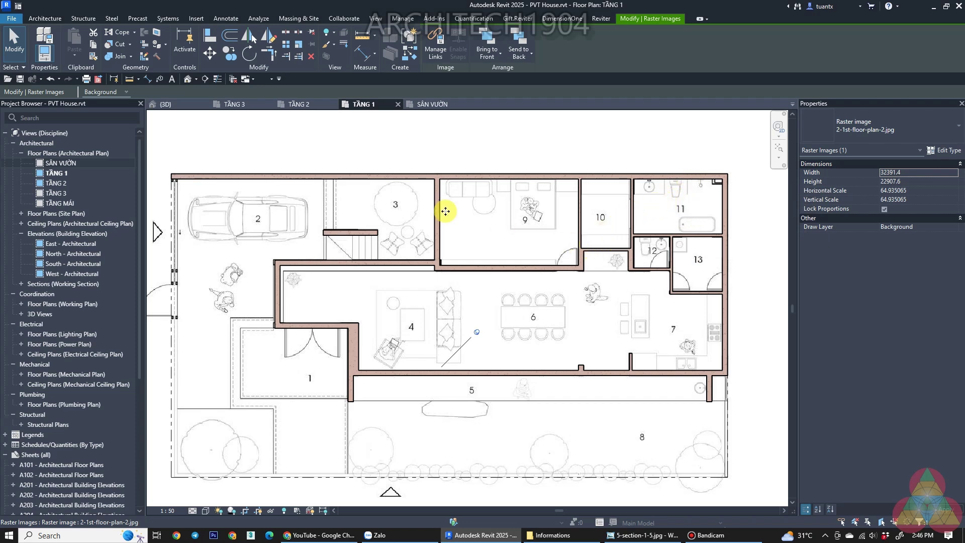
pyautogui.click(80, 19)
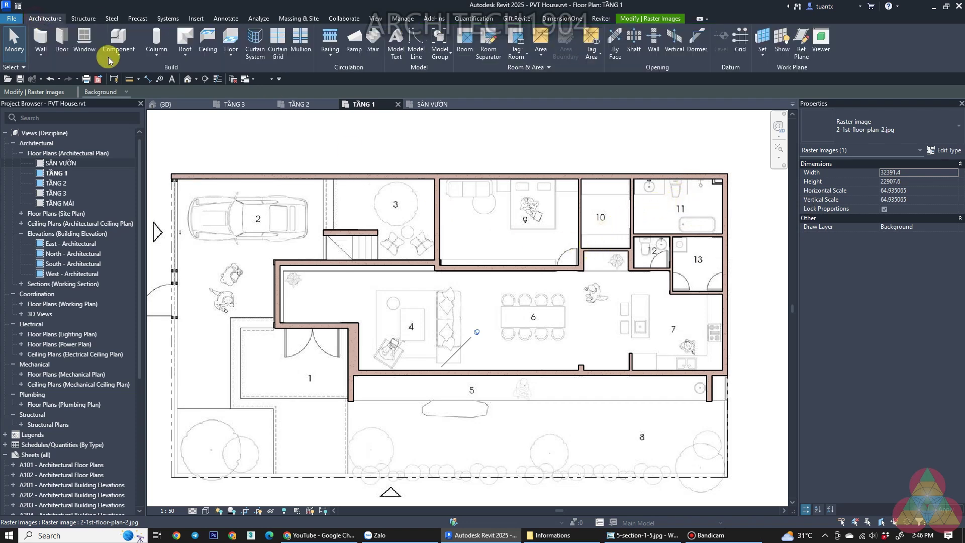
# Start a Concrete 100mm floor and pick the top and right outer walls as its boundary
pyautogui.click(228, 37)
pyautogui.click(854, 129)
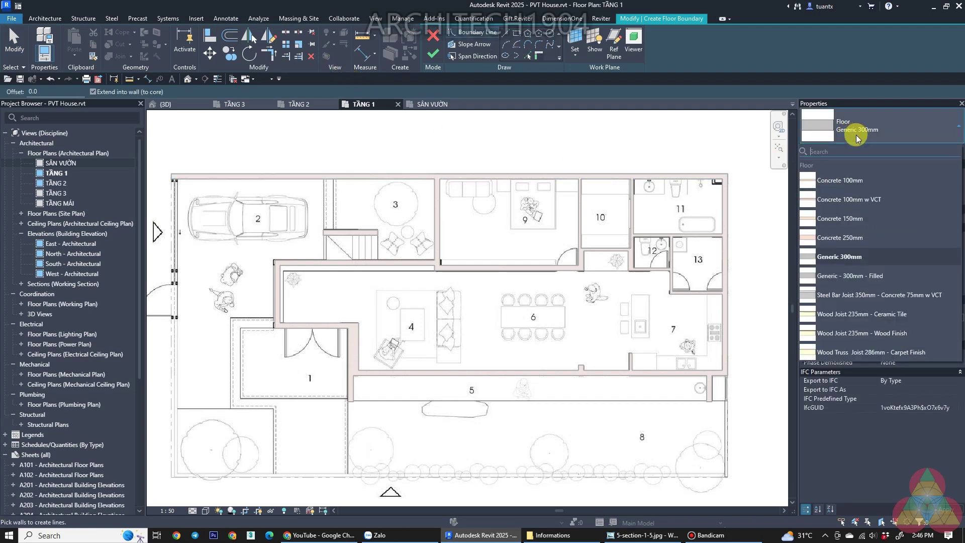
pyautogui.click(842, 179)
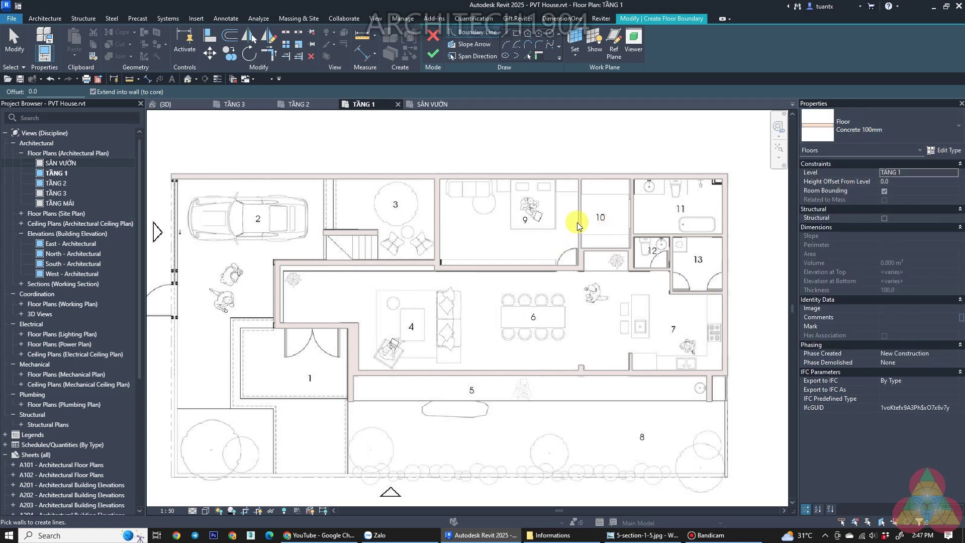
pyautogui.scroll(2, 475, 198)
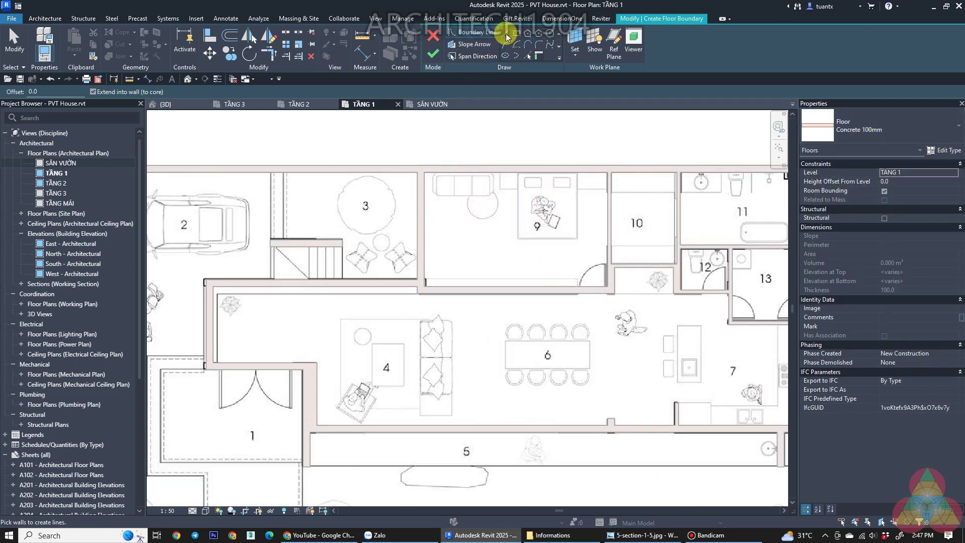
pyautogui.click(527, 55)
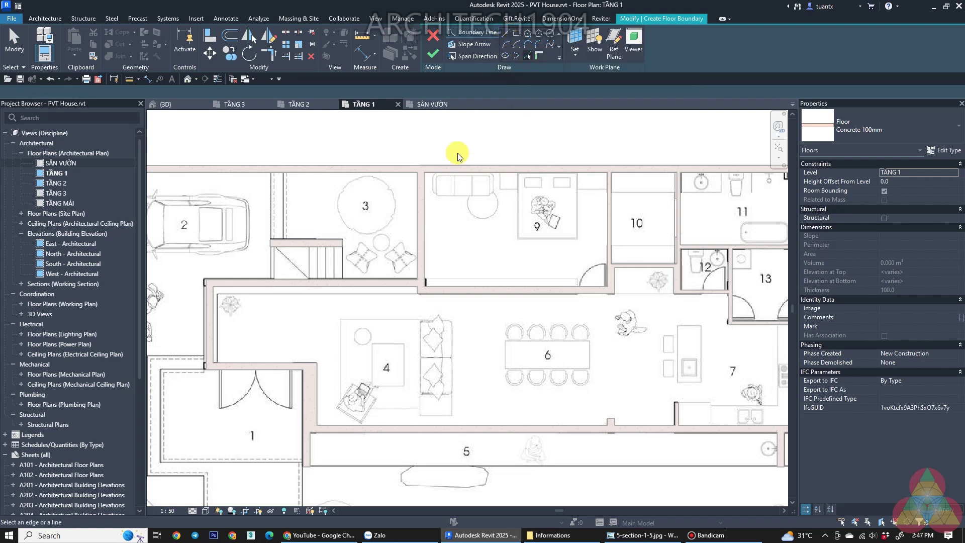
pyautogui.moveTo(457, 153); pyautogui.dragTo(358, 185, button='middle')
pyautogui.click(358, 192)
pyautogui.scroll(-1, 403, 206)
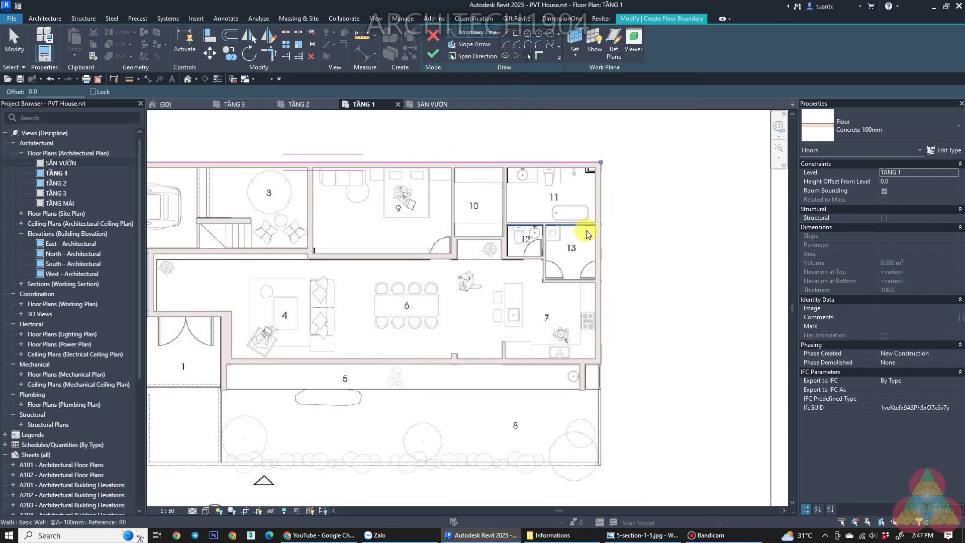
pyautogui.click(601, 219)
pyautogui.scroll(2, 541, 345)
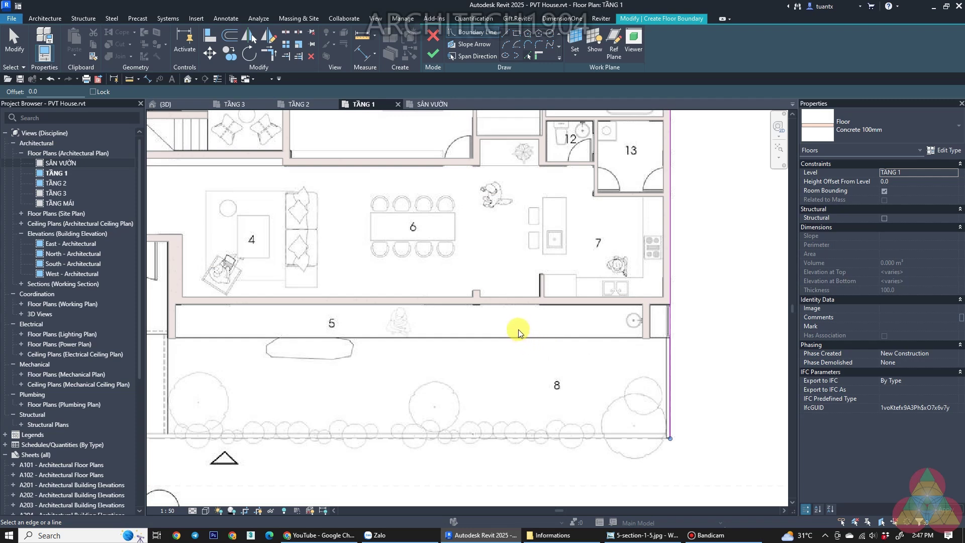
pyautogui.scroll(-1, 517, 329)
# Join the boundary corners with Trim/Extend (TR) and finish the floor slab
pyautogui.click(530, 56)
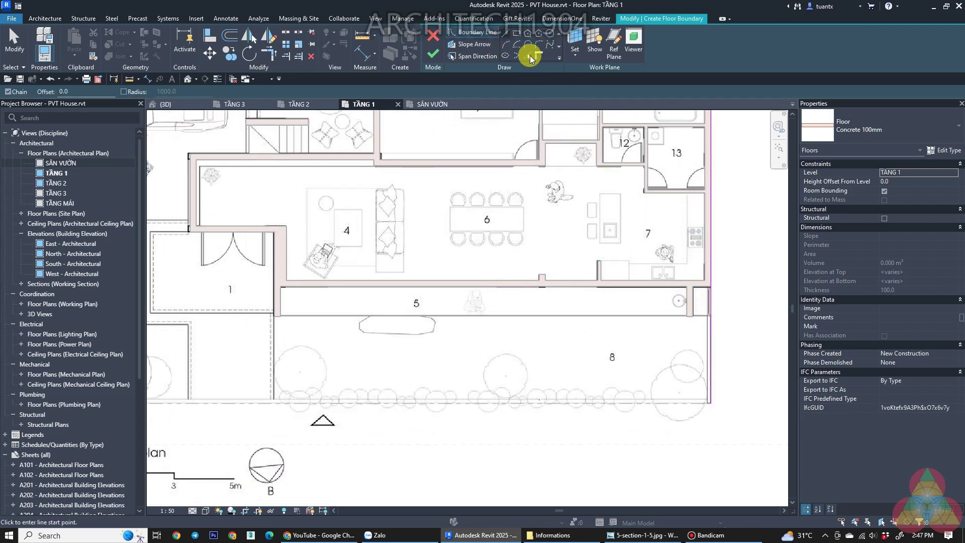
pyautogui.scroll(-2, 674, 327)
pyautogui.press('t')
pyautogui.press('r')
pyautogui.click(428, 52)
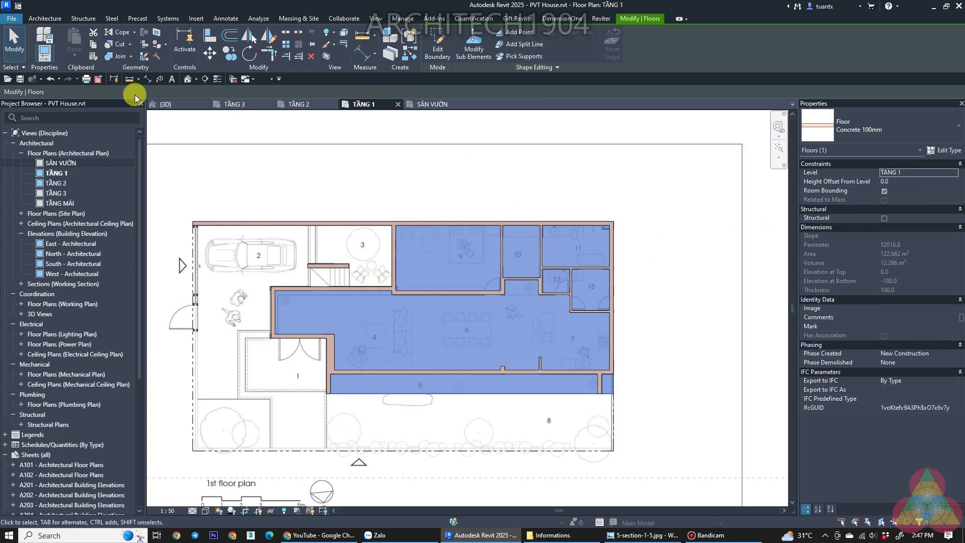
# Orbit the {3D} view to inspect the house walls with the new floor
pyautogui.click(163, 104)
pyautogui.click(397, 399)
pyautogui.moveTo(397, 399)
pyautogui.keyDown('shift'); pyautogui.mouseDown(button='middle')
pyautogui.moveTo(504, 306)
pyautogui.moveTo(394, 319)
pyautogui.mouseUp(button='middle'); pyautogui.keyUp('shift')
pyautogui.scroll(5, 369, 313)
pyautogui.scroll(-5, 368, 313)
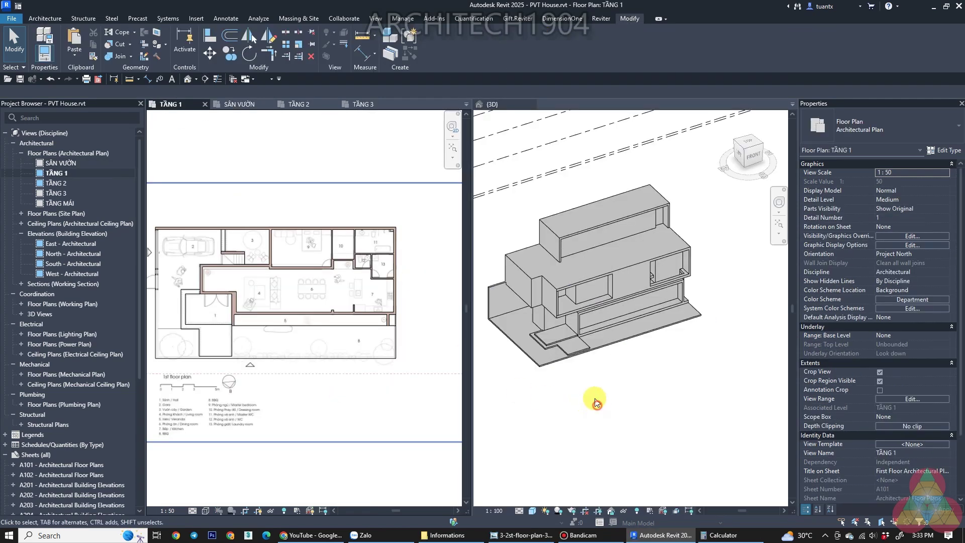
pyautogui.scroll(3, 591, 397)
pyautogui.scroll(2, 580, 354)
pyautogui.moveTo(607, 360)
pyautogui.keyDown('shift'); pyautogui.mouseDown(button='middle')
pyautogui.moveTo(663, 334)
pyautogui.moveTo(680, 351)
pyautogui.mouseUp(button='middle'); pyautogui.keyUp('shift')
pyautogui.scroll(2, 193, 300)
pyautogui.scroll(2, 211, 307)
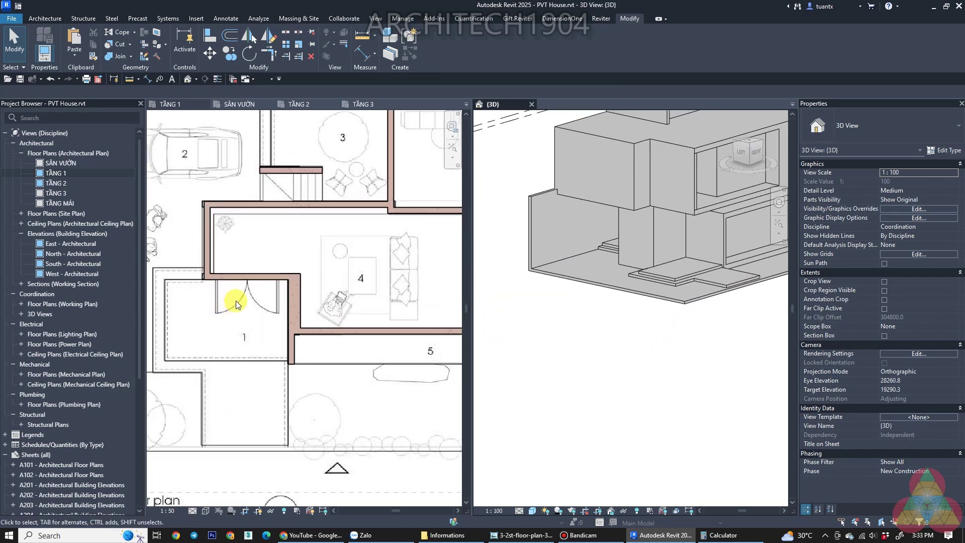
pyautogui.click(249, 287)
pyautogui.moveTo(226, 307); pyautogui.dragTo(235, 332, button='middle')
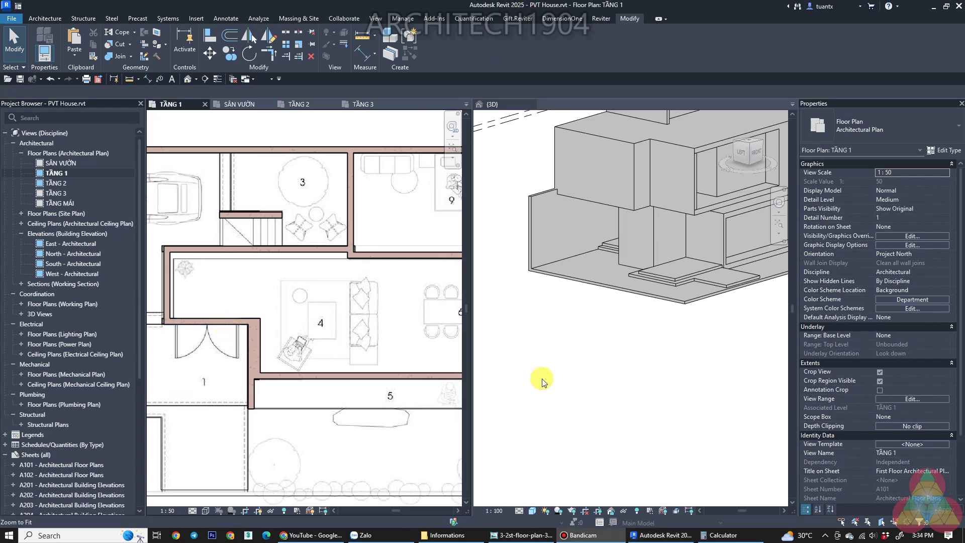
pyautogui.keyDown('shift'); pyautogui.moveTo(542, 381); pyautogui.dragTo(541, 379, button='middle'); pyautogui.keyUp('shift')
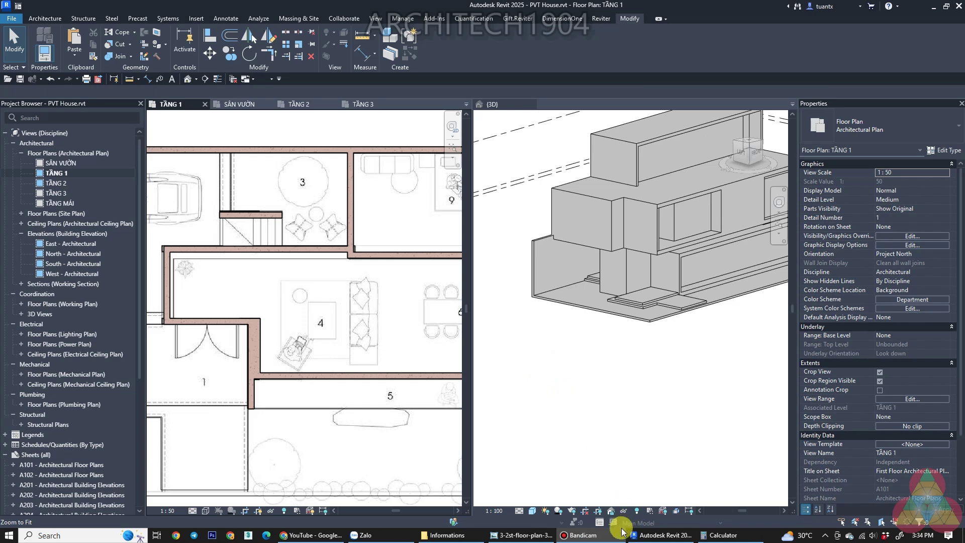
pyautogui.click(523, 534)
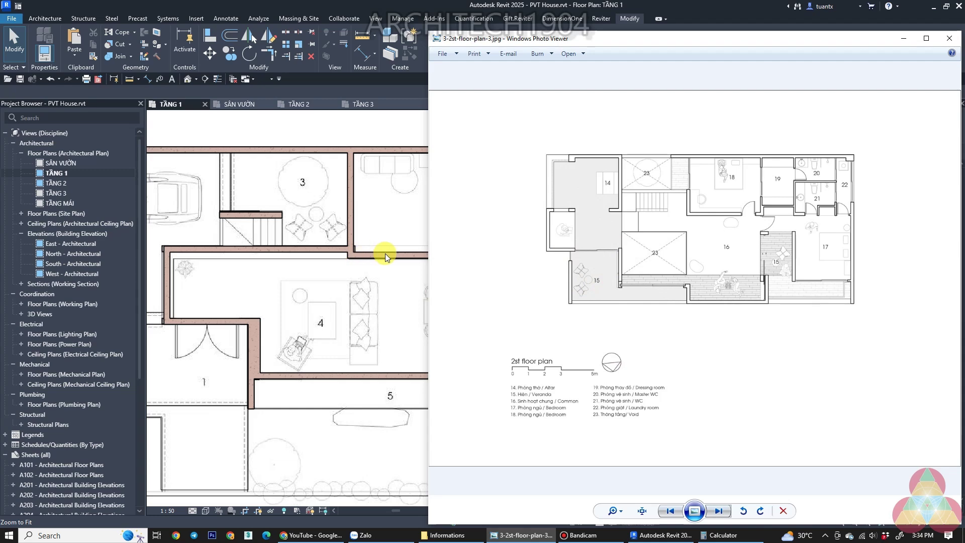
pyautogui.scroll(1, 684, 267)
pyautogui.scroll(2, 683, 267)
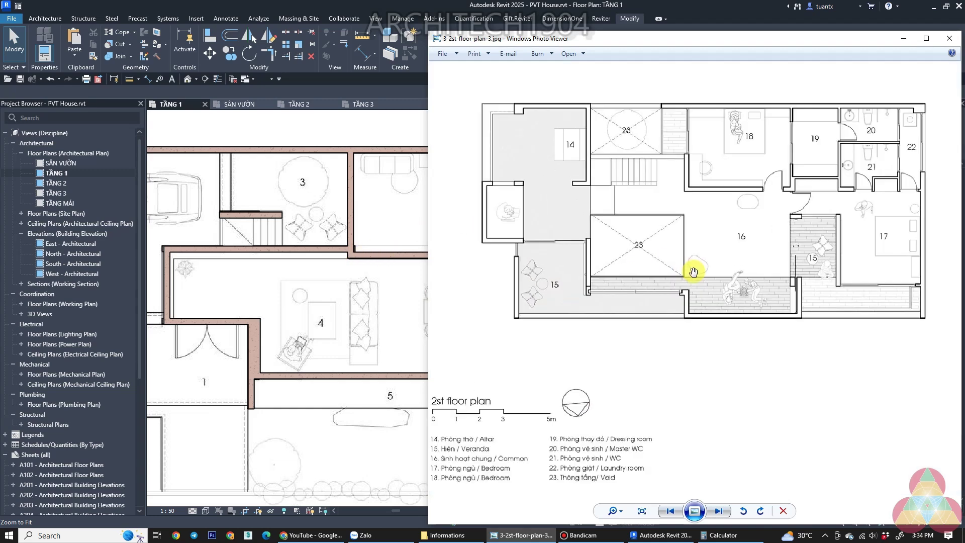
pyautogui.scroll(1, 703, 276)
pyautogui.click(394, 311)
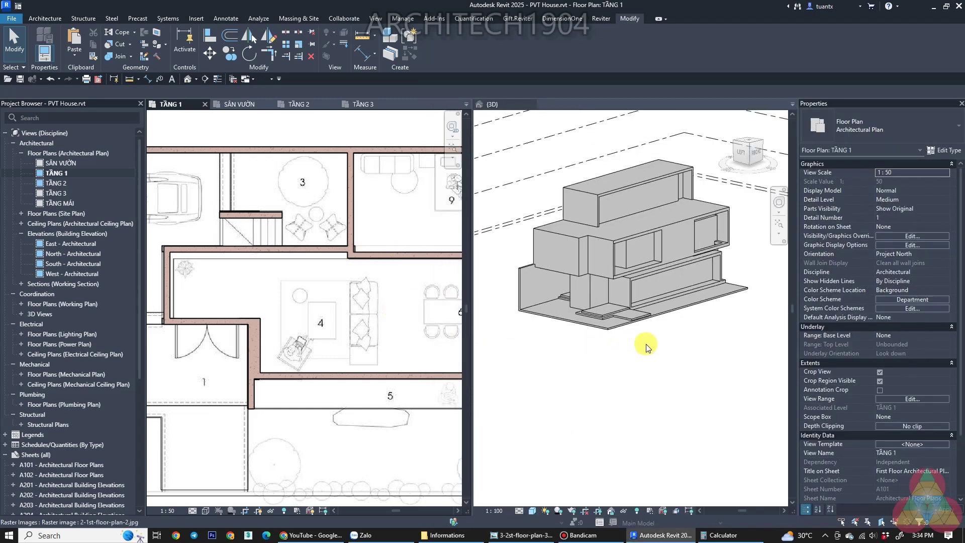
# Select a floor slab in the 3D model and zoom in to inspect it
pyautogui.click(587, 312)
pyautogui.scroll(2, 587, 312)
pyautogui.scroll(2, 592, 312)
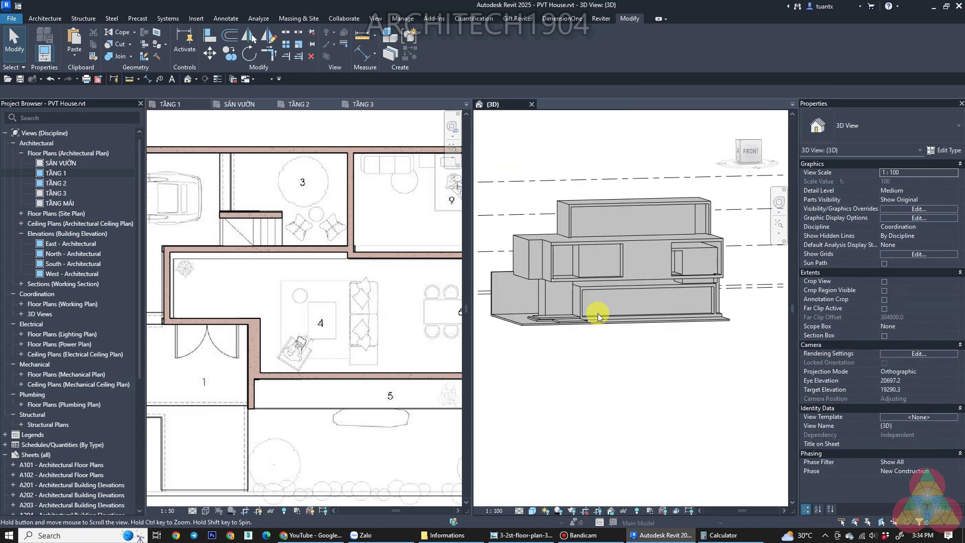
pyautogui.scroll(2, 625, 276)
pyautogui.scroll(-1, 351, 298)
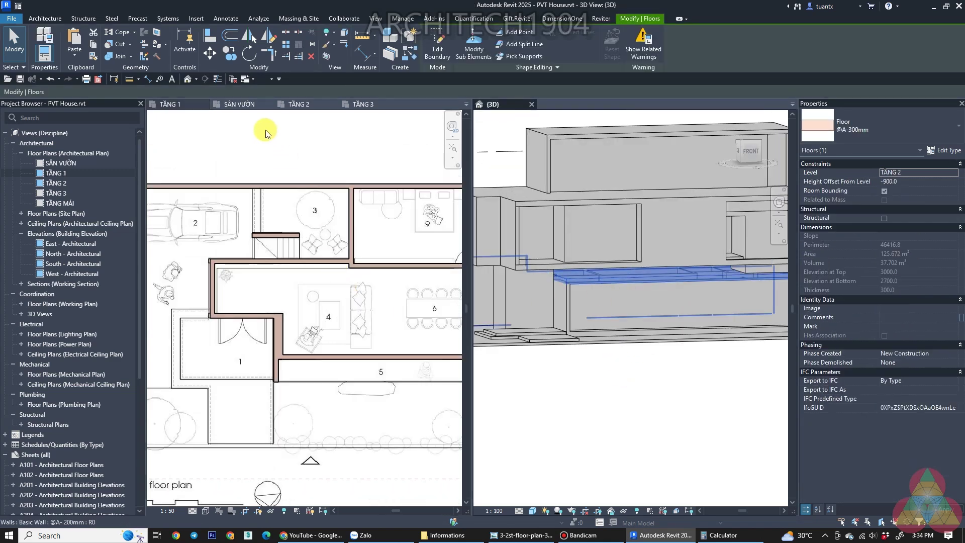
# Switch to the TẦNG 2 plan, pan across its rooms, and select the other slab
pyautogui.click(317, 109)
pyautogui.moveTo(315, 222); pyautogui.dragTo(263, 242, button='middle')
pyautogui.moveTo(206, 247); pyautogui.dragTo(143, 255, button='middle')
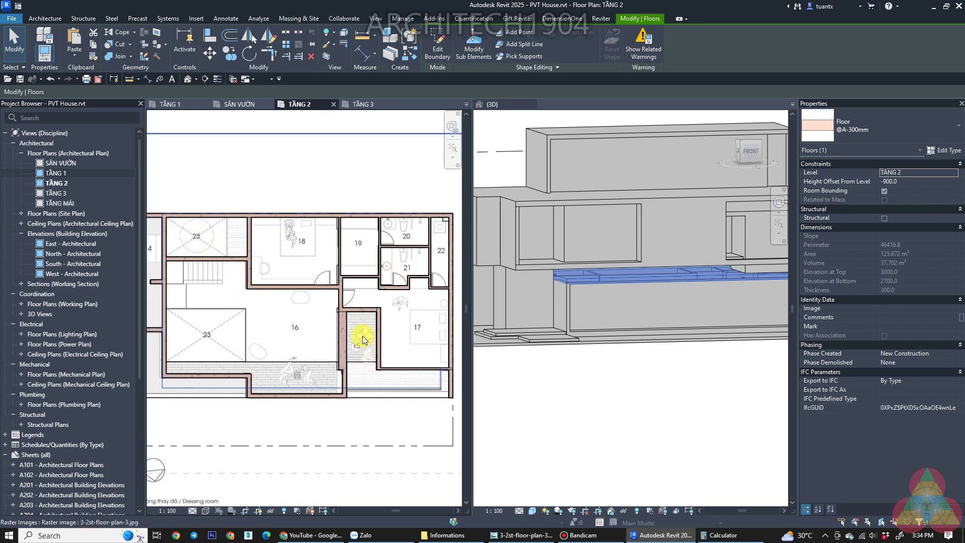
pyautogui.moveTo(297, 424); pyautogui.dragTo(377, 407, button='middle')
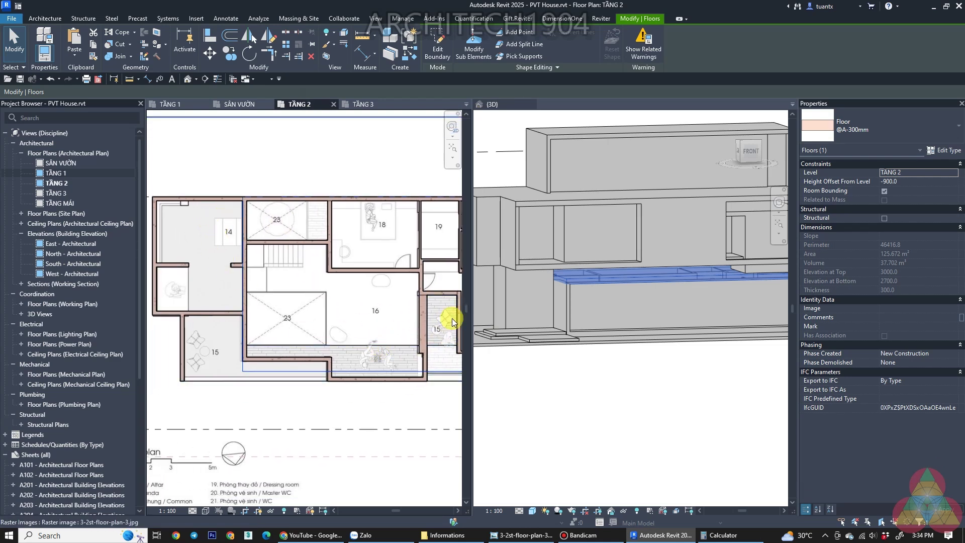
pyautogui.click(535, 266)
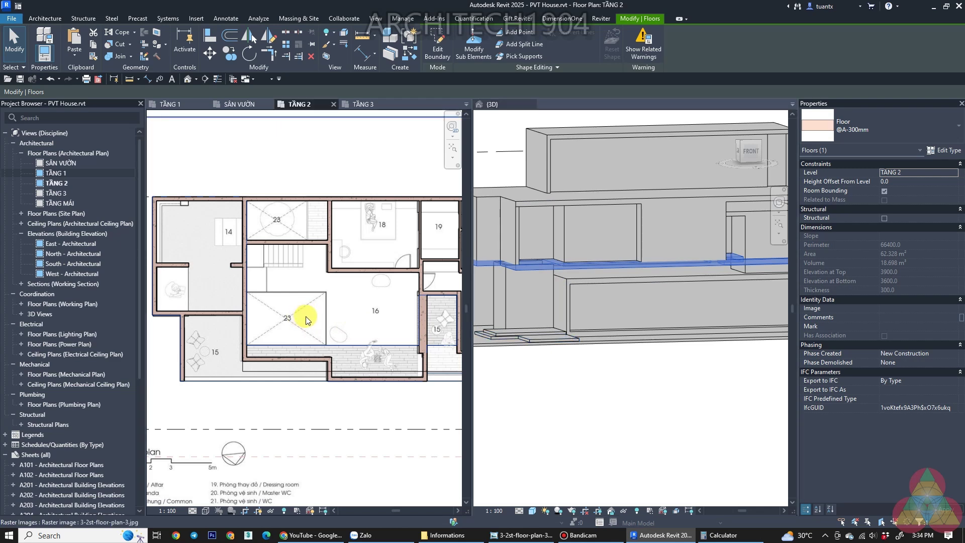
pyautogui.moveTo(330, 315)
pyautogui.mouseDown(button='middle')
pyautogui.moveTo(269, 320)
pyautogui.moveTo(254, 307)
pyautogui.mouseUp(button='middle')
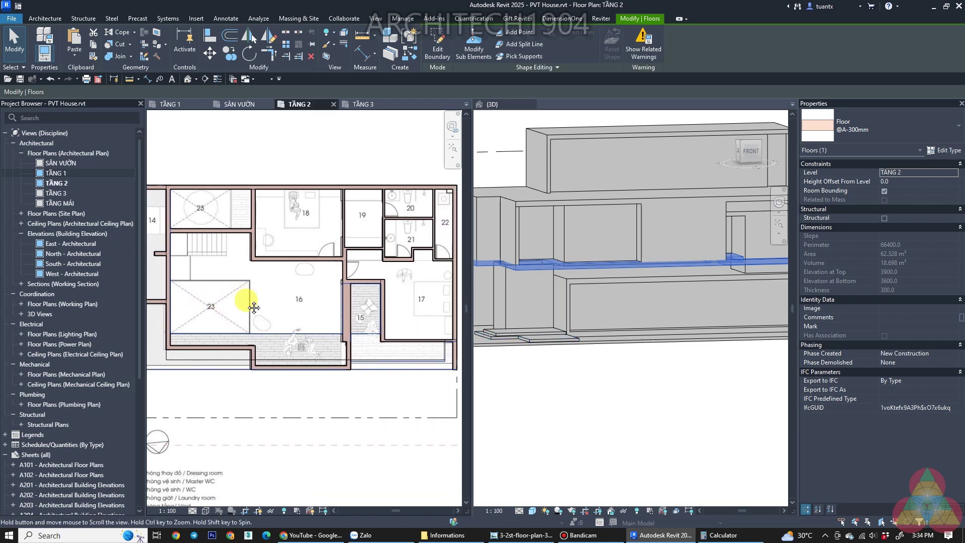
# Switch to the TẦNG 3 plan and select the TẦNG 3 slab to check its -1000 offset
pyautogui.click(360, 106)
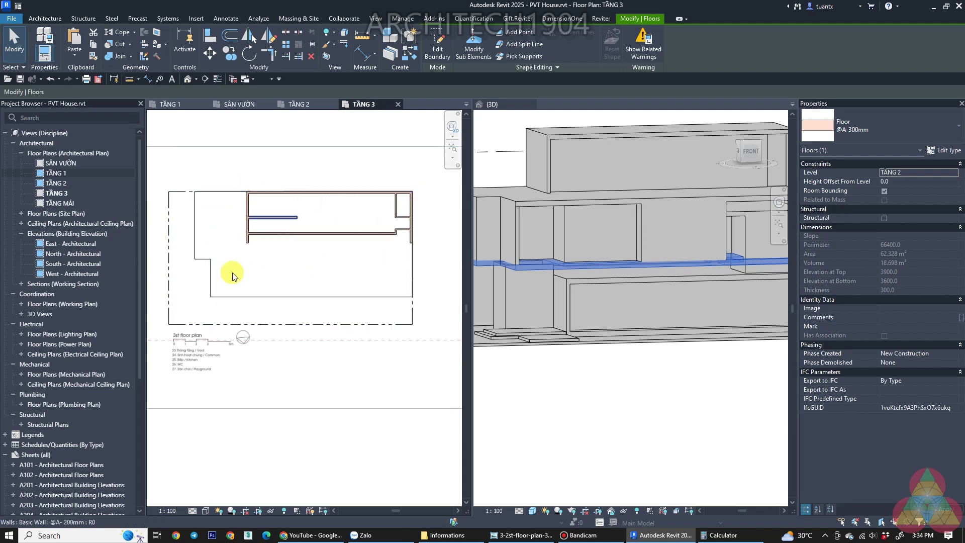
pyautogui.scroll(2, 644, 219)
pyautogui.scroll(2, 615, 219)
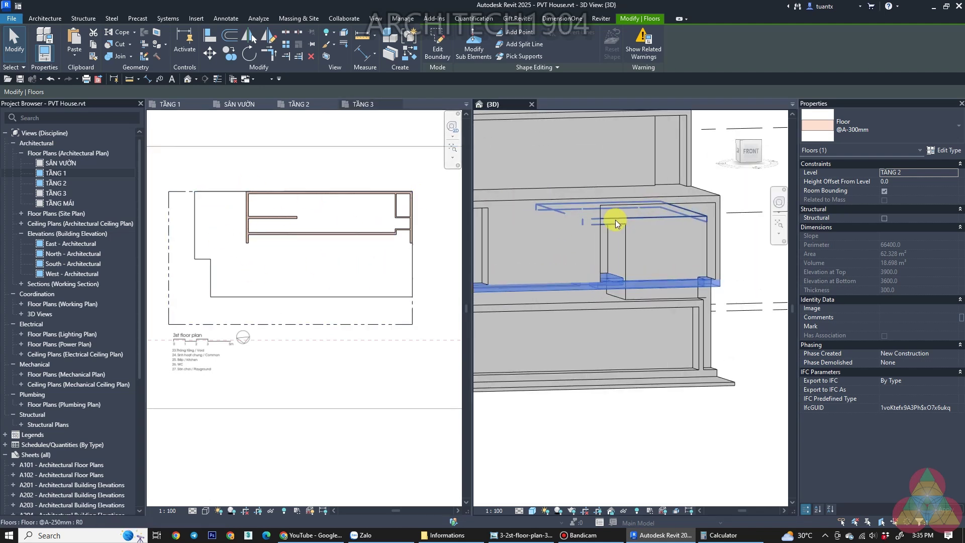
pyautogui.click(615, 219)
pyautogui.scroll(2, 618, 216)
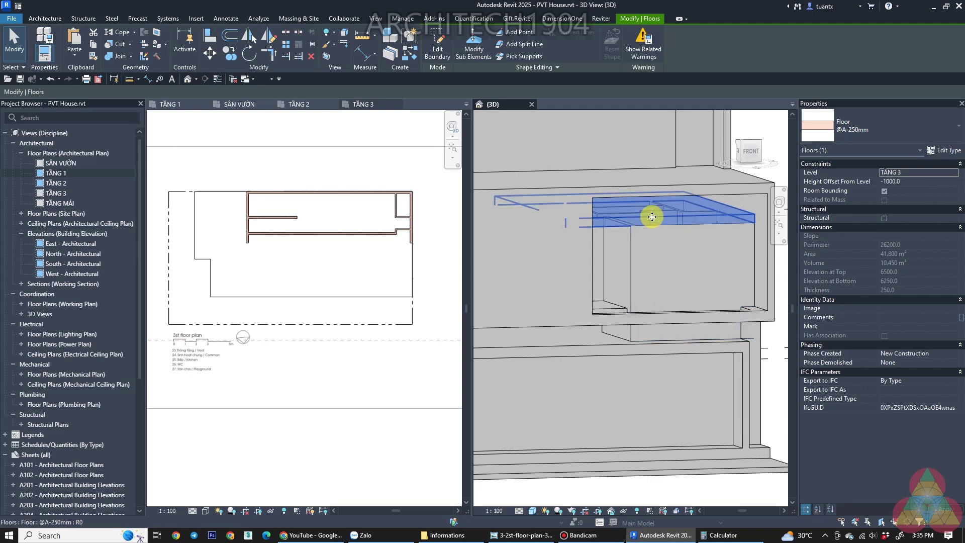
# Page the reference images forward to 6-section-2-6.jpg, zoom in, then return to Revit
pyautogui.click(522, 534)
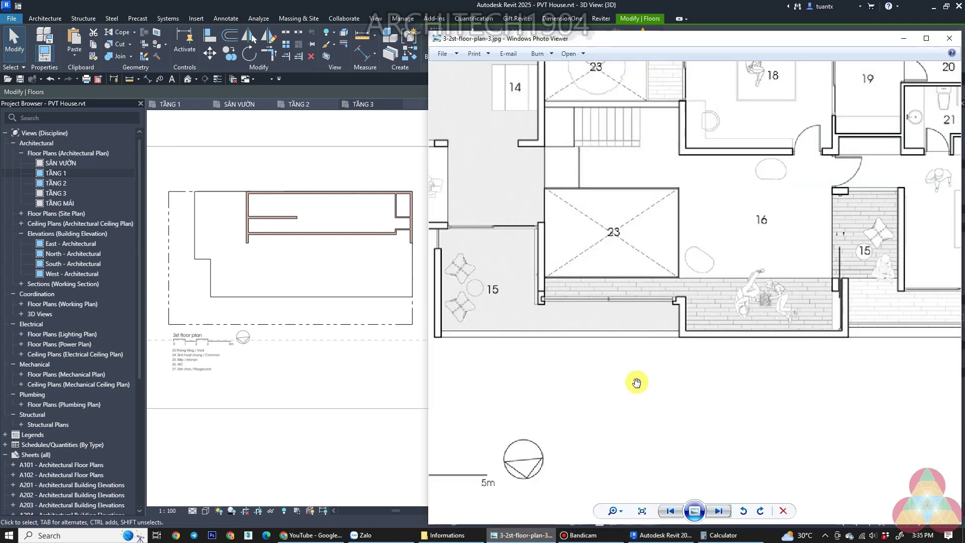
pyautogui.click(718, 510)
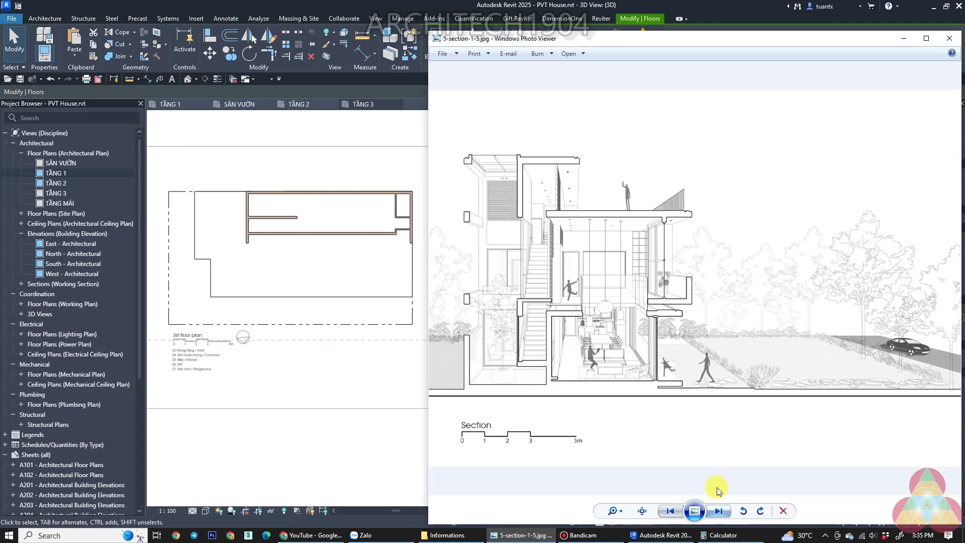
pyautogui.click(718, 510)
pyautogui.scroll(3, 796, 275)
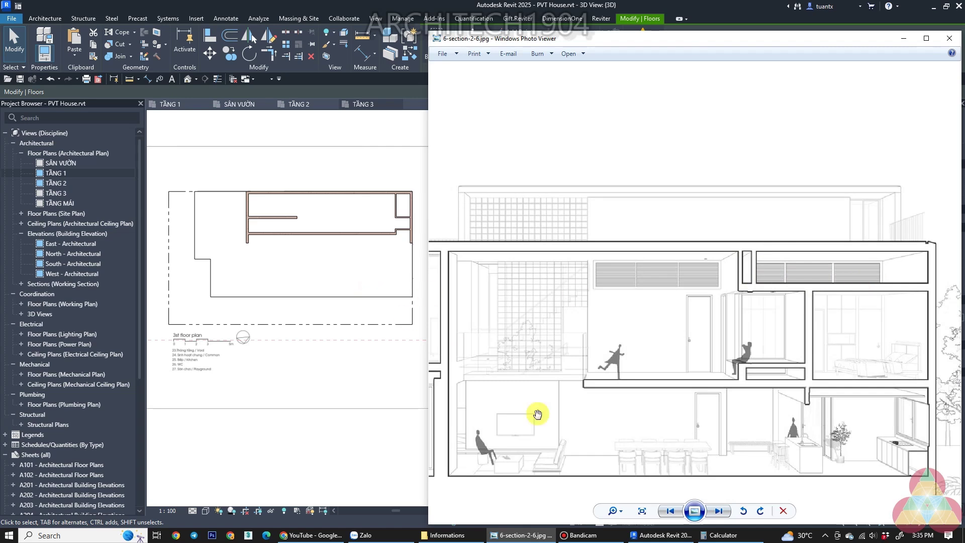
pyautogui.click(377, 146)
# Zoom out the 3D view, show the traced TẦNG 1 plan, then bring back the section image
pyautogui.scroll(-3, 607, 273)
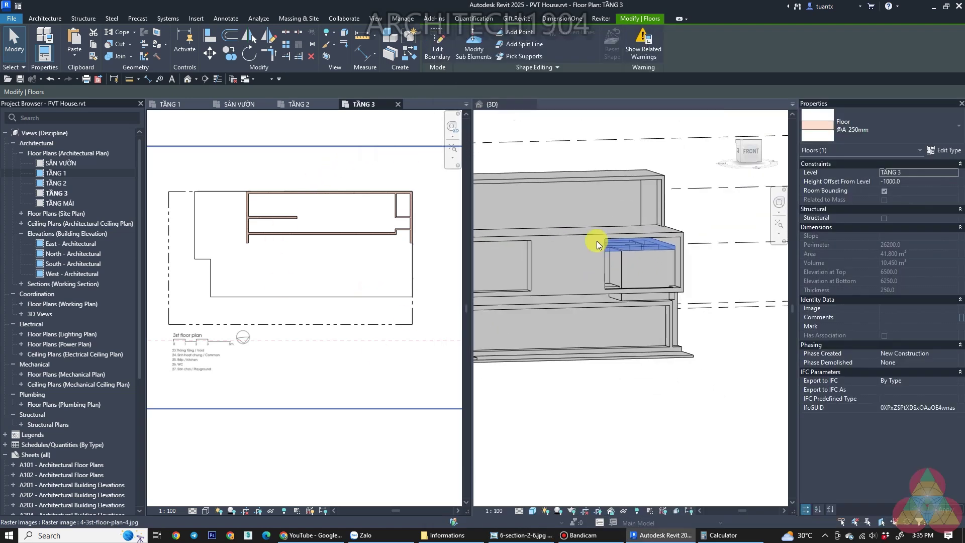
pyautogui.scroll(-3, 577, 269)
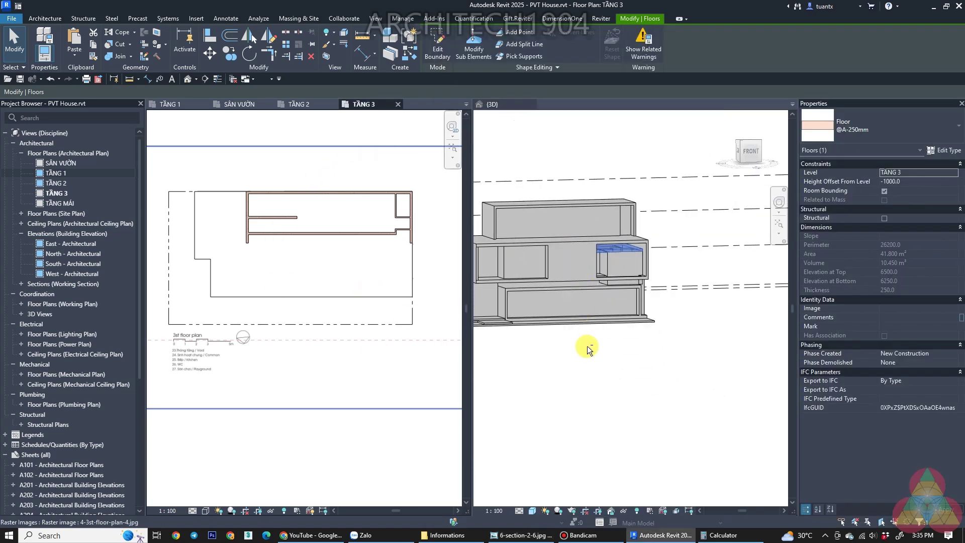
pyautogui.moveTo(172, 104)
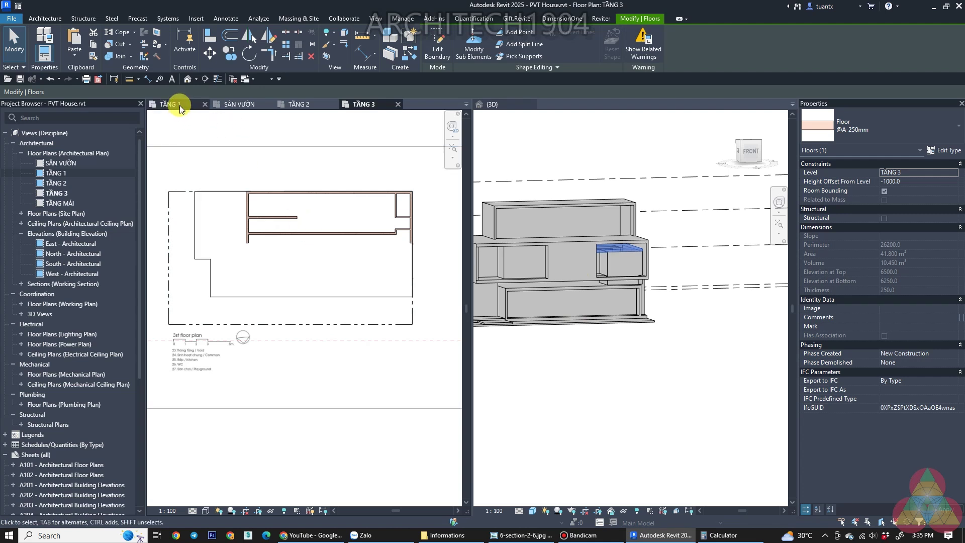
pyautogui.click(179, 105)
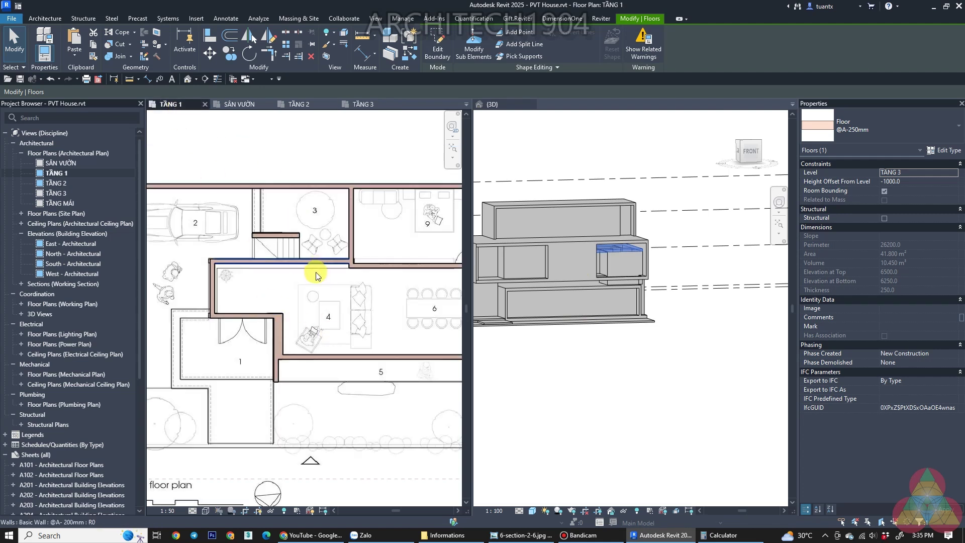
pyautogui.moveTo(316, 276); pyautogui.dragTo(295, 262, button='middle')
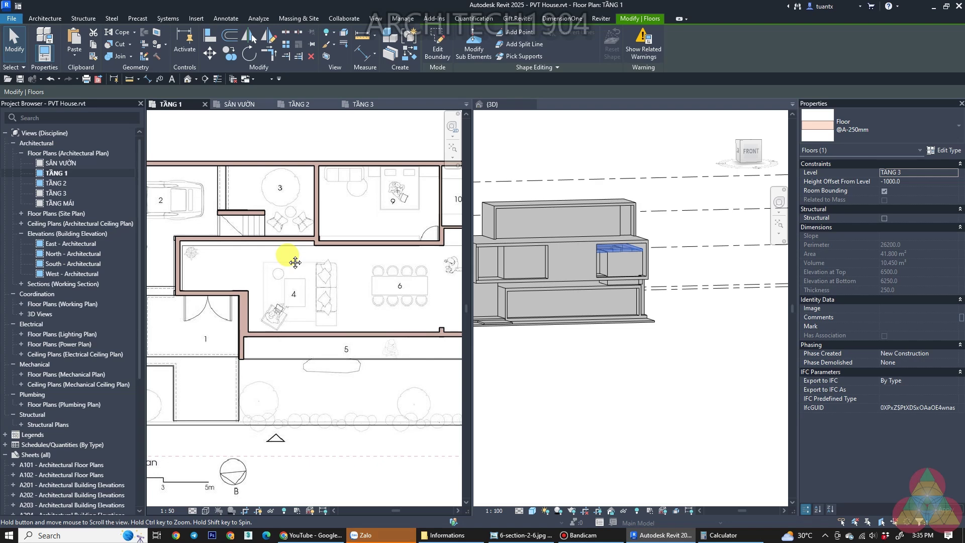
pyautogui.click(523, 535)
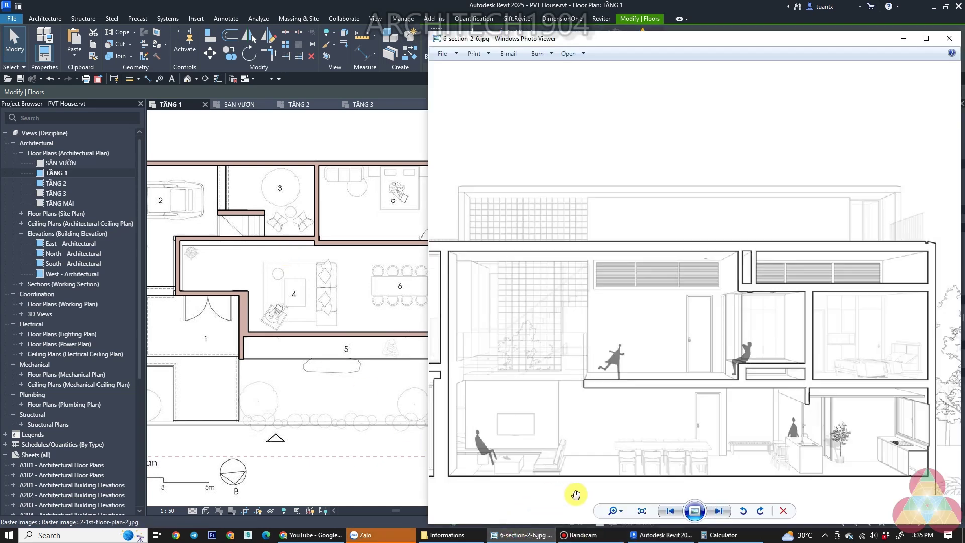
# Step back to 2-1st-floor-plan-2.jpg and zoom in on the stair and living room
pyautogui.click(667, 512)
pyautogui.click(669, 513)
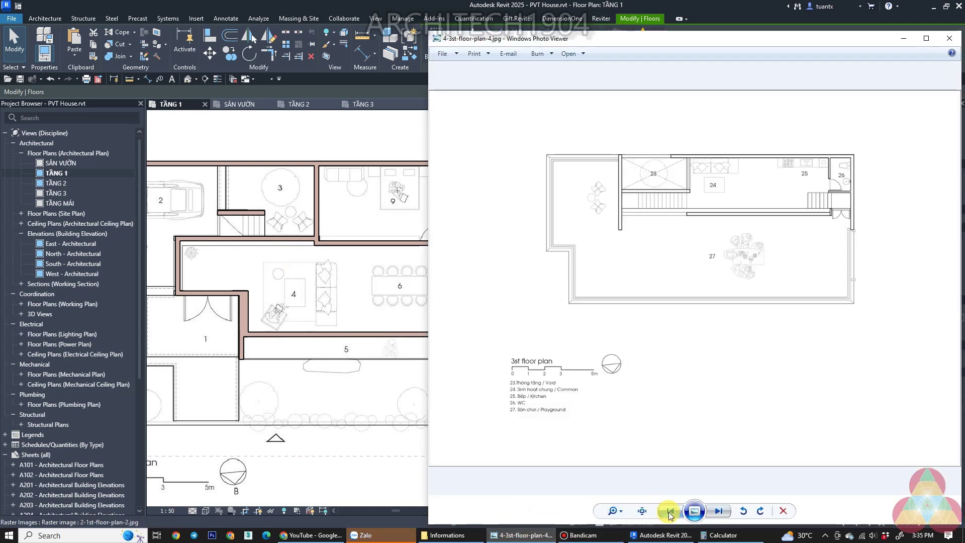
pyautogui.click(668, 513)
pyautogui.click(669, 512)
pyautogui.scroll(2, 609, 209)
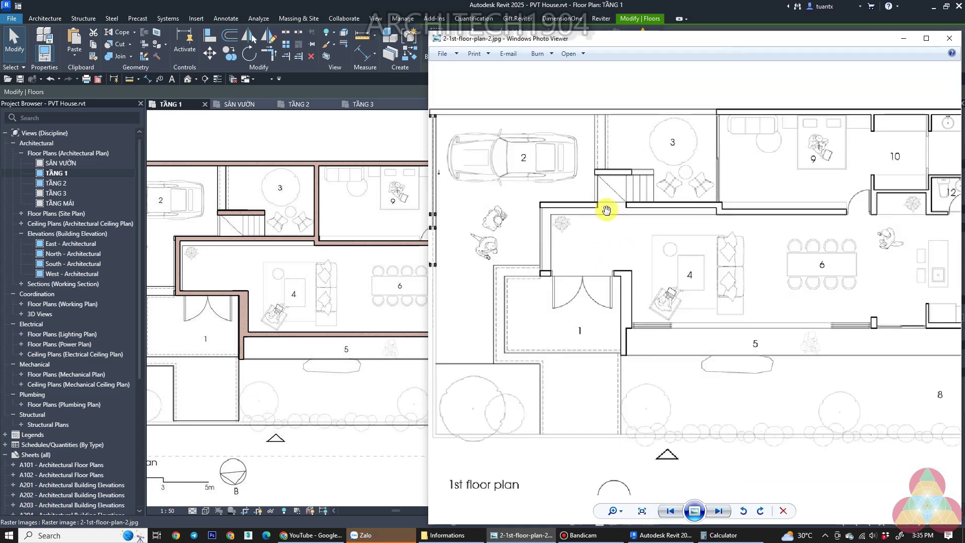
pyautogui.scroll(2, 556, 270)
pyautogui.moveTo(556, 269); pyautogui.dragTo(498, 308)
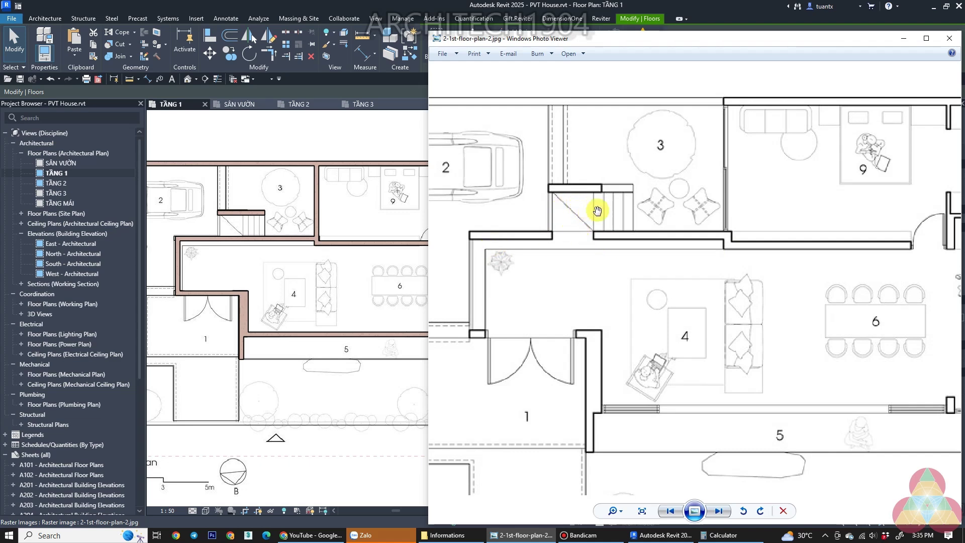
# Advance to 3-2st-floor-plan-3.jpg, zoom in, then return to Revit
pyautogui.click(719, 510)
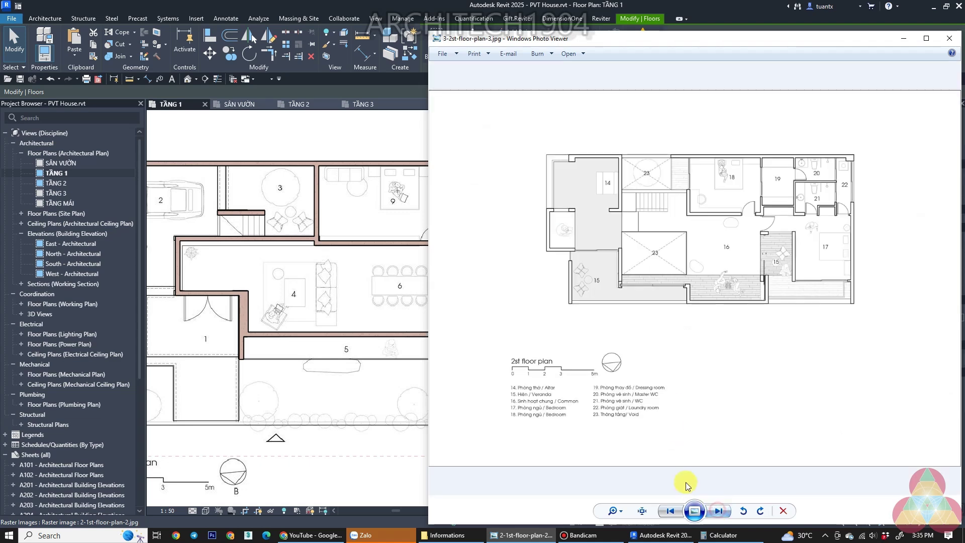
pyautogui.scroll(3, 672, 187)
pyautogui.scroll(2, 628, 196)
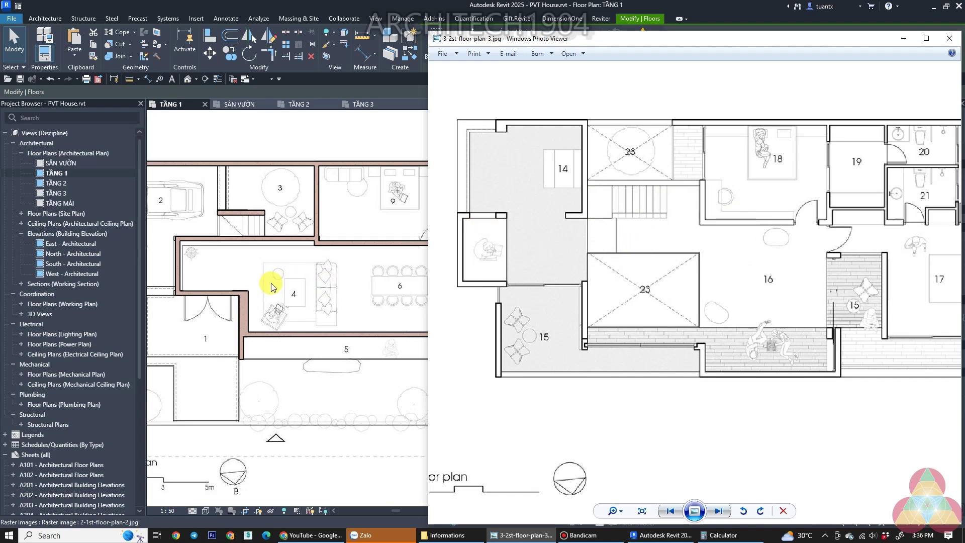
pyautogui.click(284, 275)
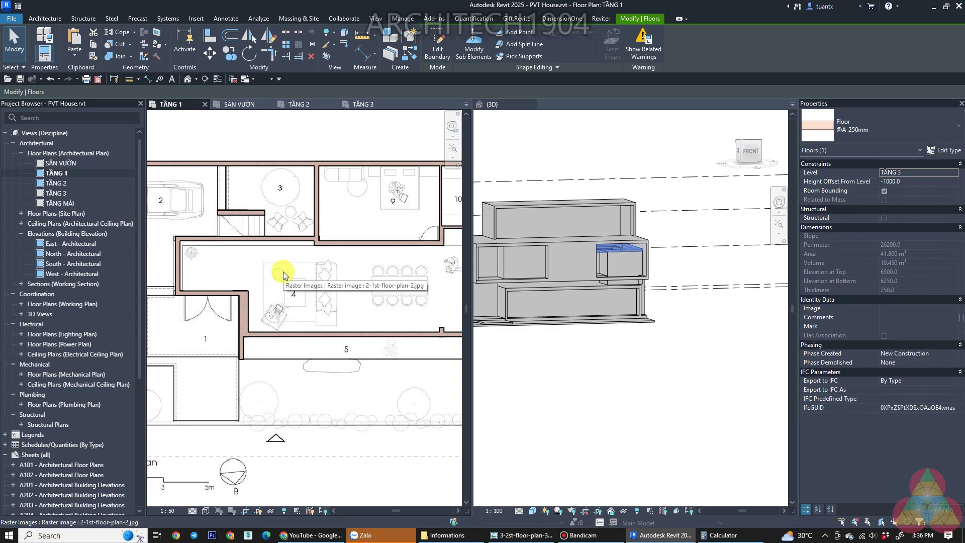
# Pan the TẦNG 1 plan and reposition the whole 3D house, then bring back the reference images
pyautogui.scroll(2, 281, 276)
pyautogui.moveTo(230, 287); pyautogui.dragTo(376, 277, button='middle')
pyautogui.scroll(-2, 523, 321)
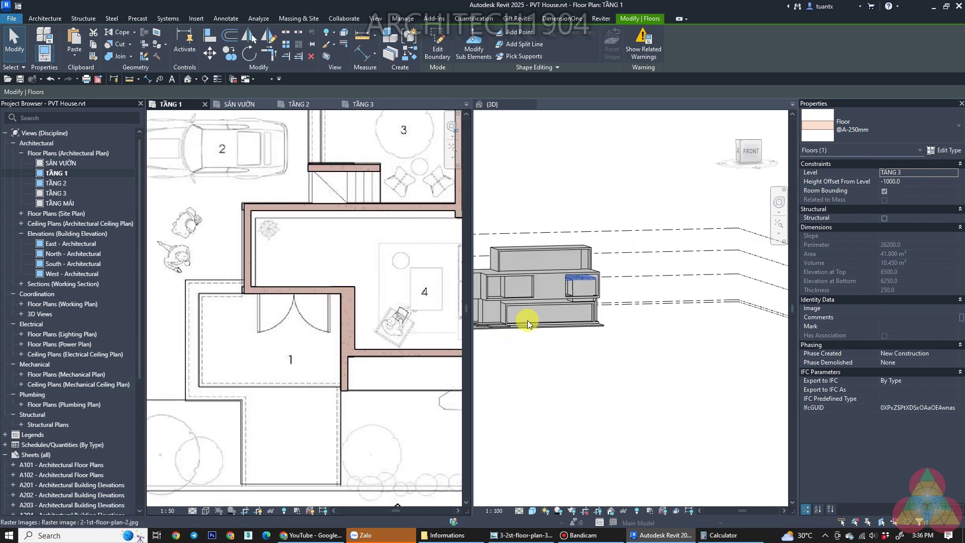
pyautogui.moveTo(657, 340)
pyautogui.mouseDown(button='middle')
pyautogui.moveTo(702, 347)
pyautogui.moveTo(667, 398)
pyautogui.moveTo(605, 387)
pyautogui.mouseUp(button='middle')
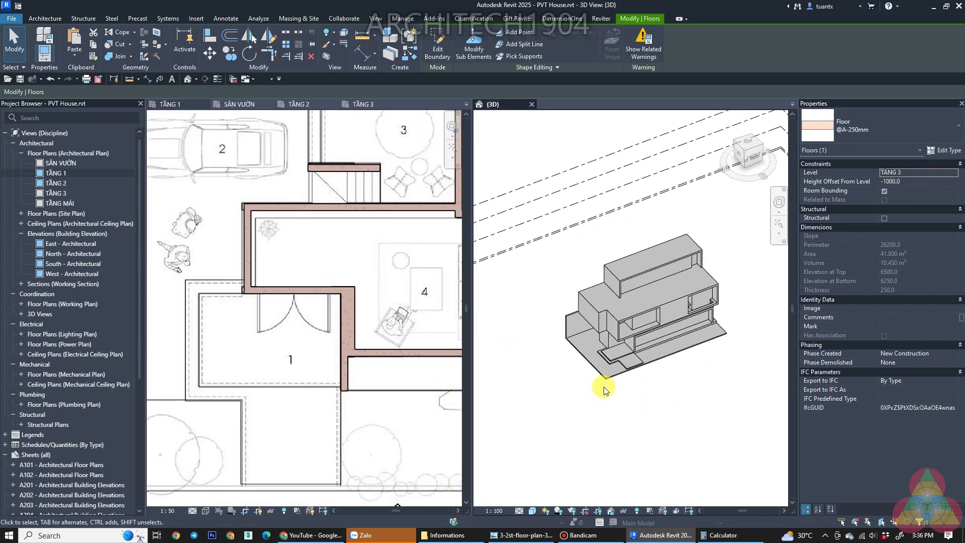
pyautogui.scroll(3, 568, 367)
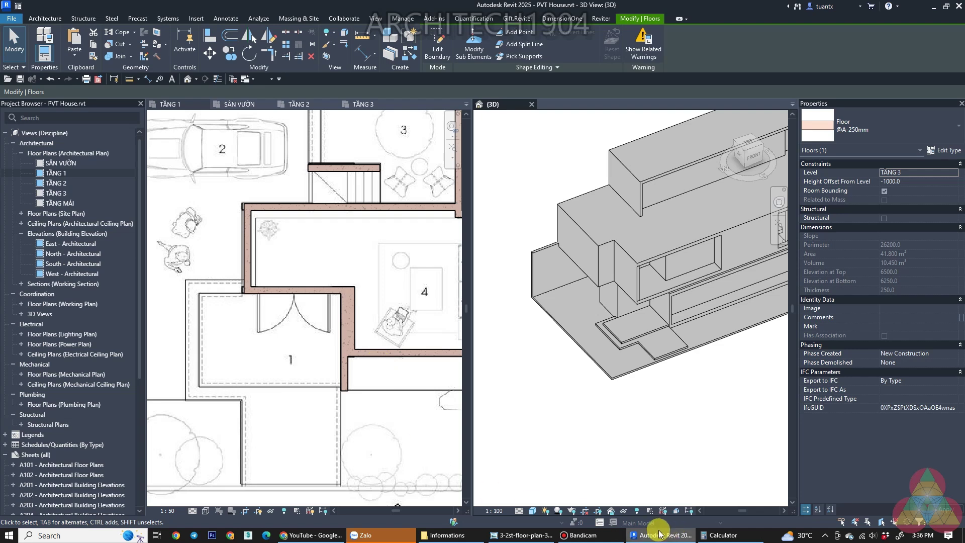
pyautogui.click(521, 535)
# Fit the 1st floor image to the window, then page through 4-3st-floor-plan-4.jpg to the sections
pyautogui.click(671, 511)
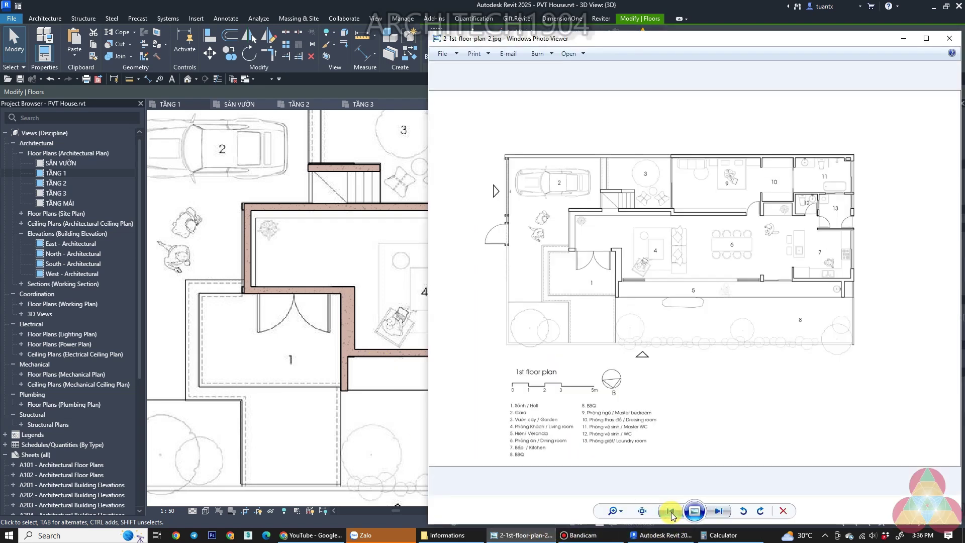
pyautogui.click(718, 511)
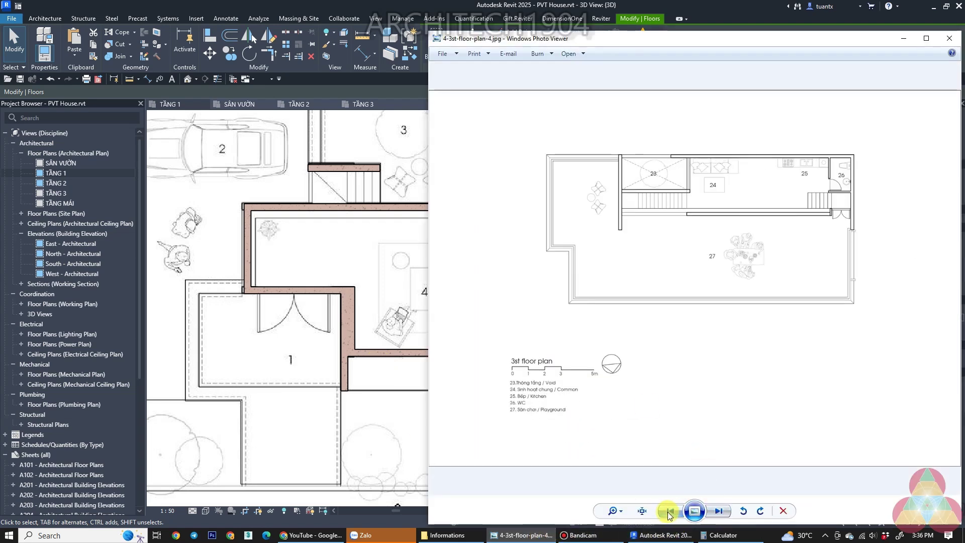
pyautogui.click(719, 511)
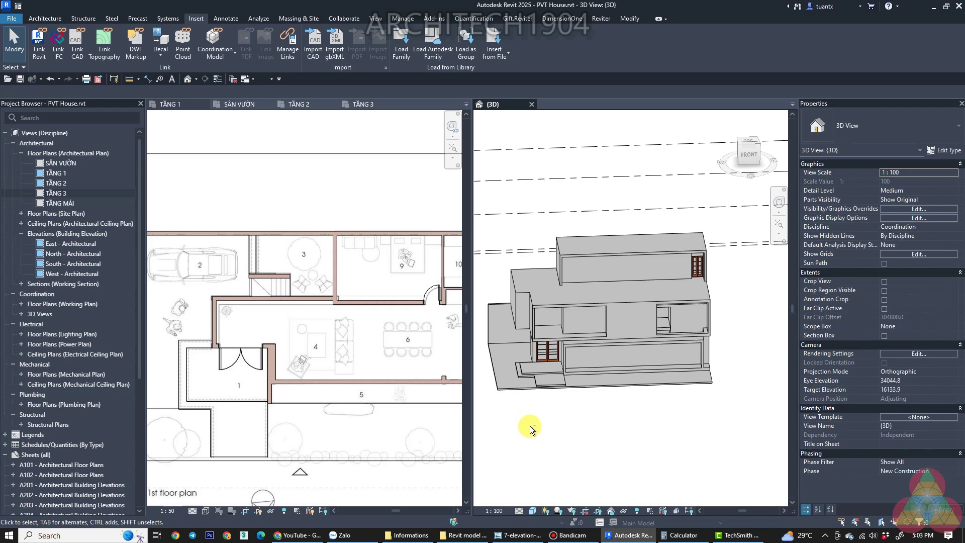
pyautogui.moveTo(530, 426)
pyautogui.keyDown('shift'); pyautogui.mouseDown(button='middle')
pyautogui.moveTo(555, 372)
pyautogui.moveTo(534, 400)
pyautogui.moveTo(577, 402)
pyautogui.moveTo(554, 413)
pyautogui.mouseUp(button='middle'); pyautogui.keyUp('shift')
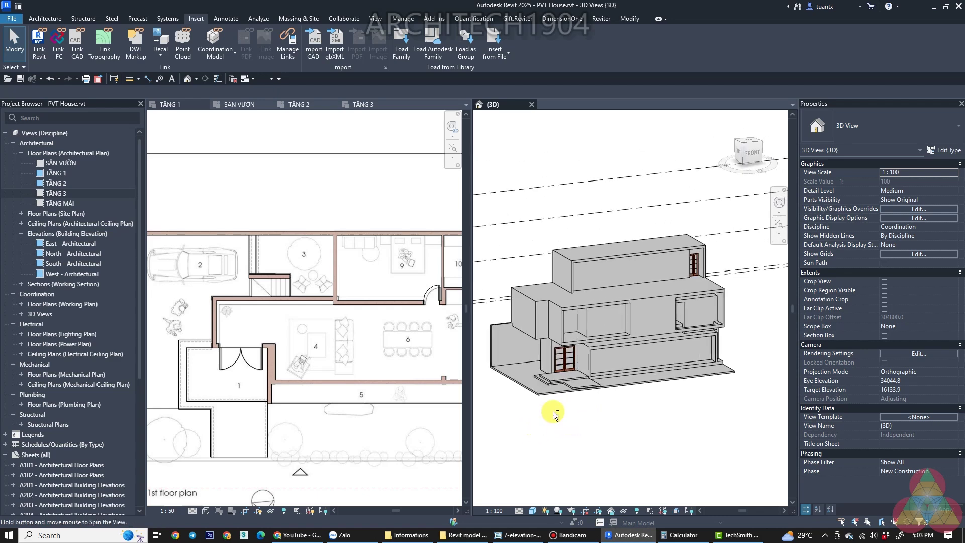
pyautogui.scroll(-1, 336, 399)
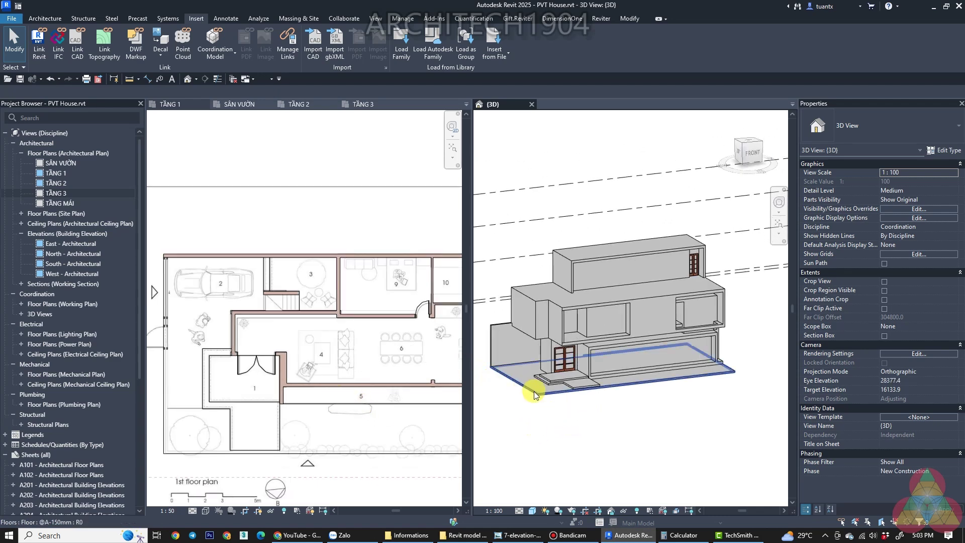